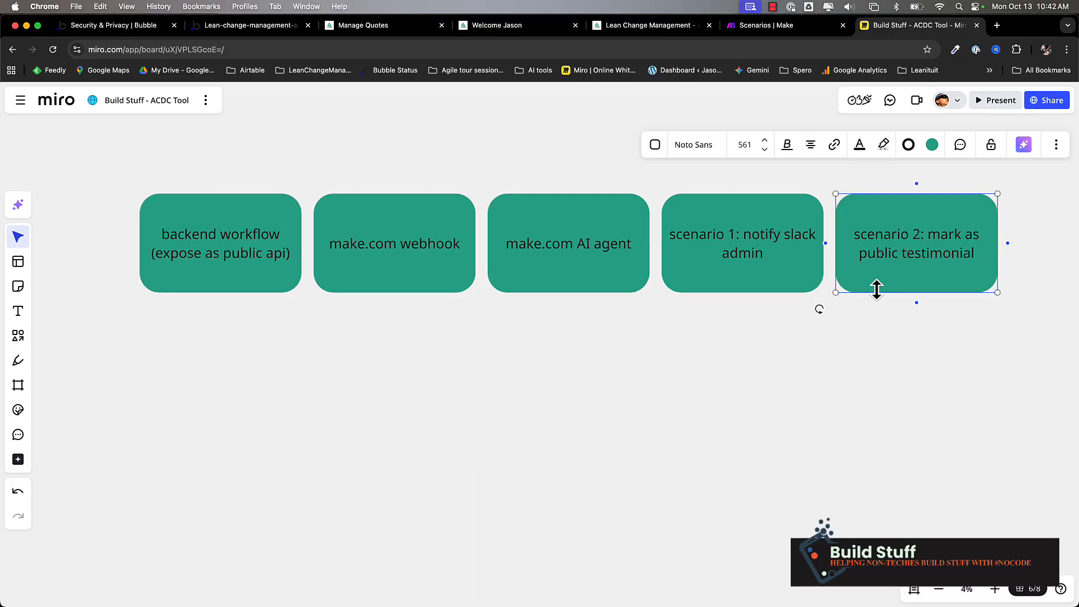
# - Inspect the update-evaluation API endpoint's settings in the backend workflow
pyautogui.click(554, 238)
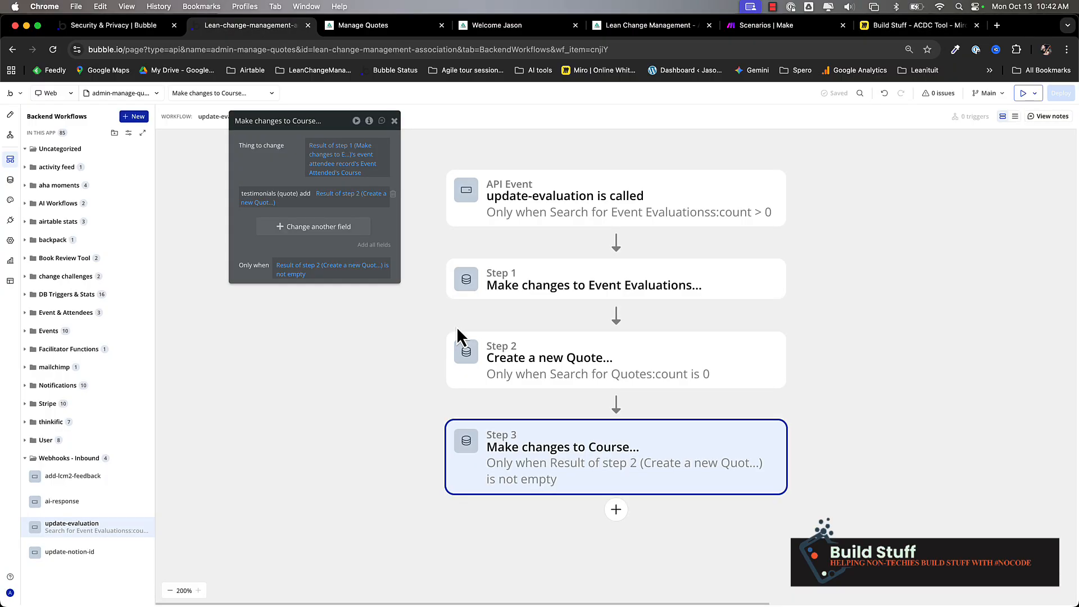
pyautogui.click(570, 212)
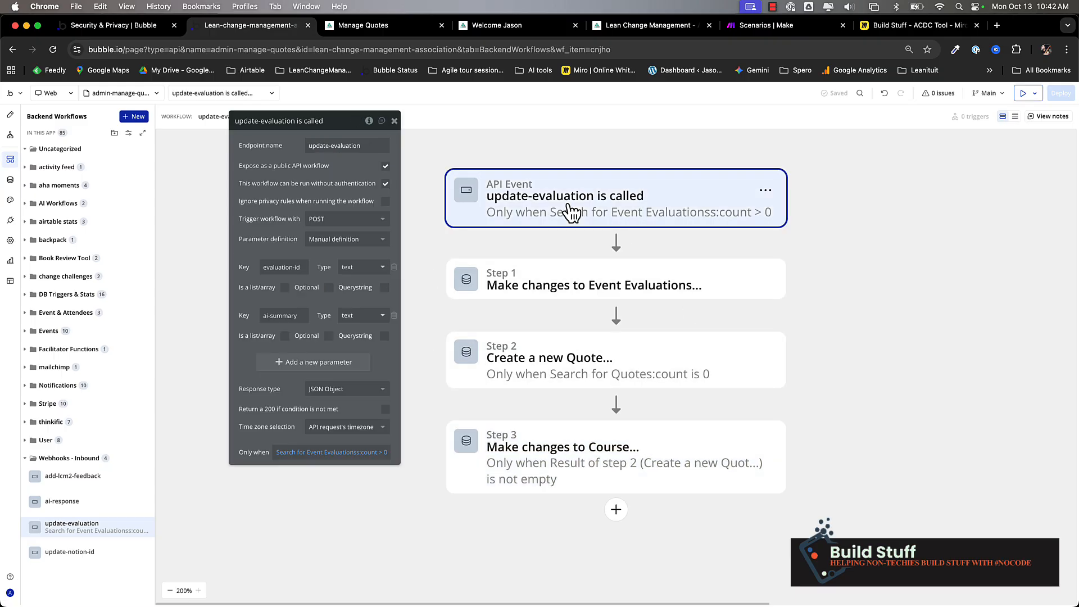
pyautogui.tripleClick(376, 146)
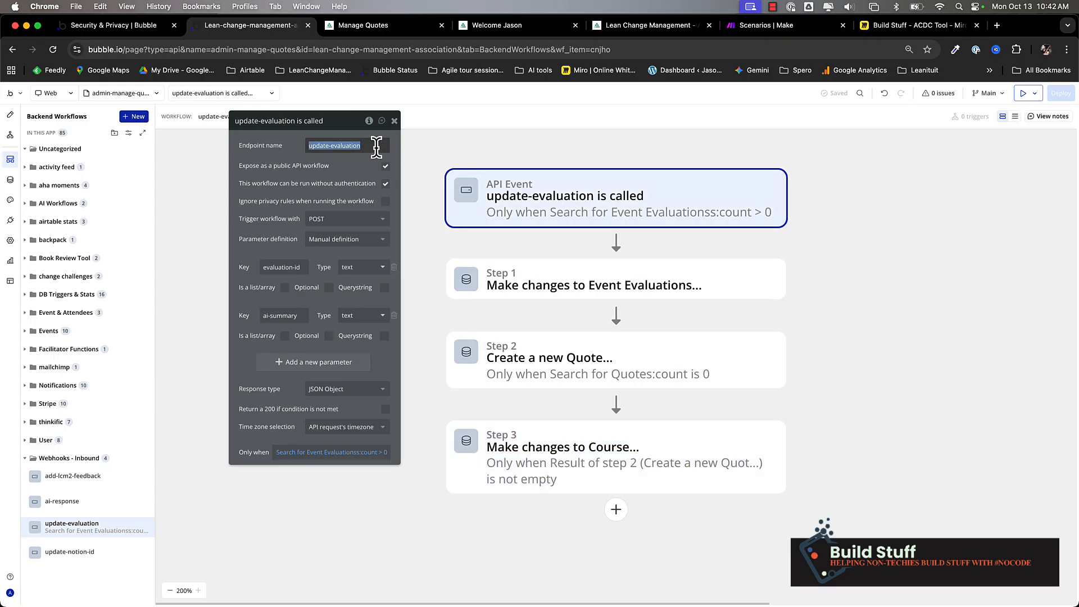
pyautogui.click(385, 184)
# - Review the Event Evaluations search behind the Only when condition, then bring up Step 1
pyautogui.click(287, 456)
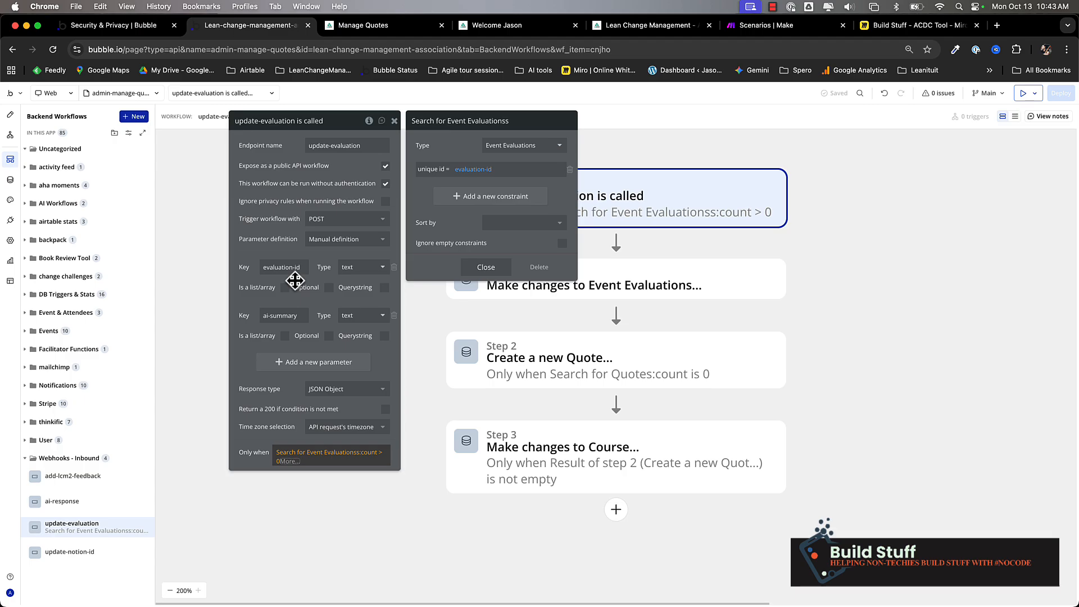
pyautogui.click(276, 256)
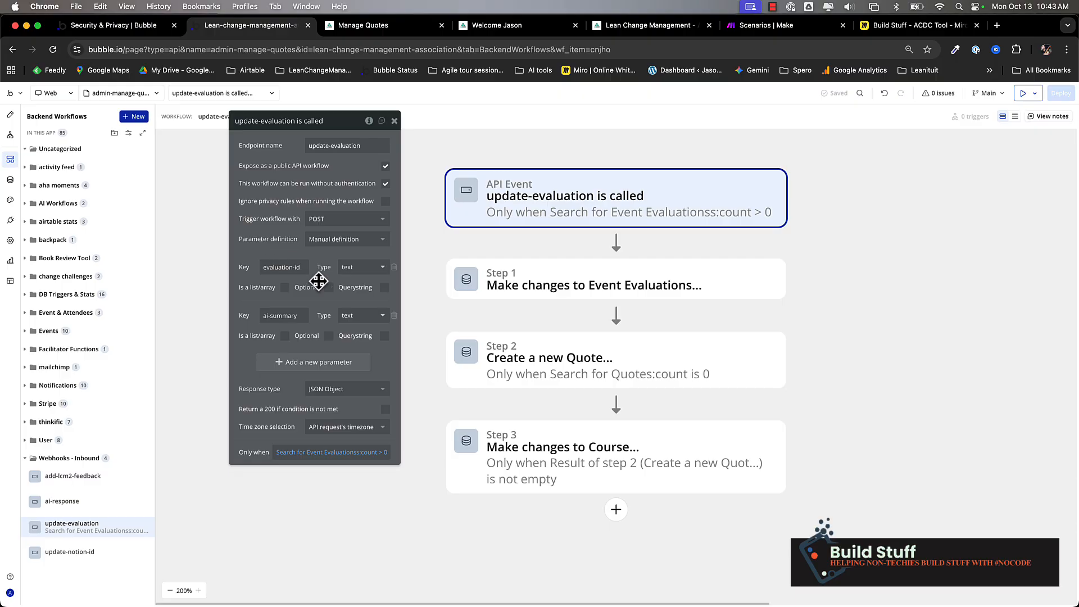
pyautogui.click(301, 453)
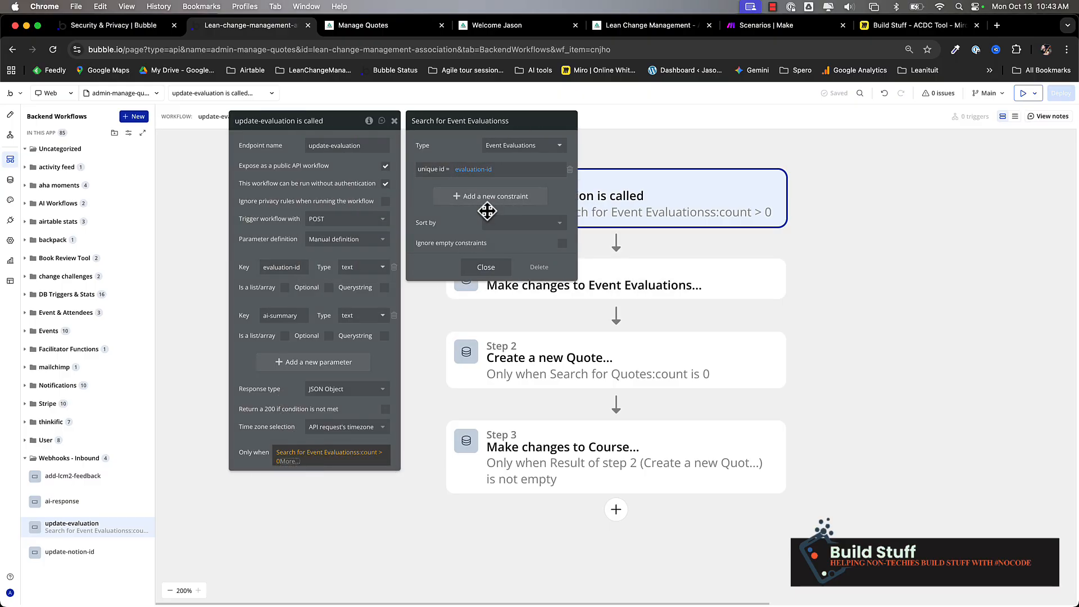
pyautogui.click(668, 246)
pyautogui.click(558, 286)
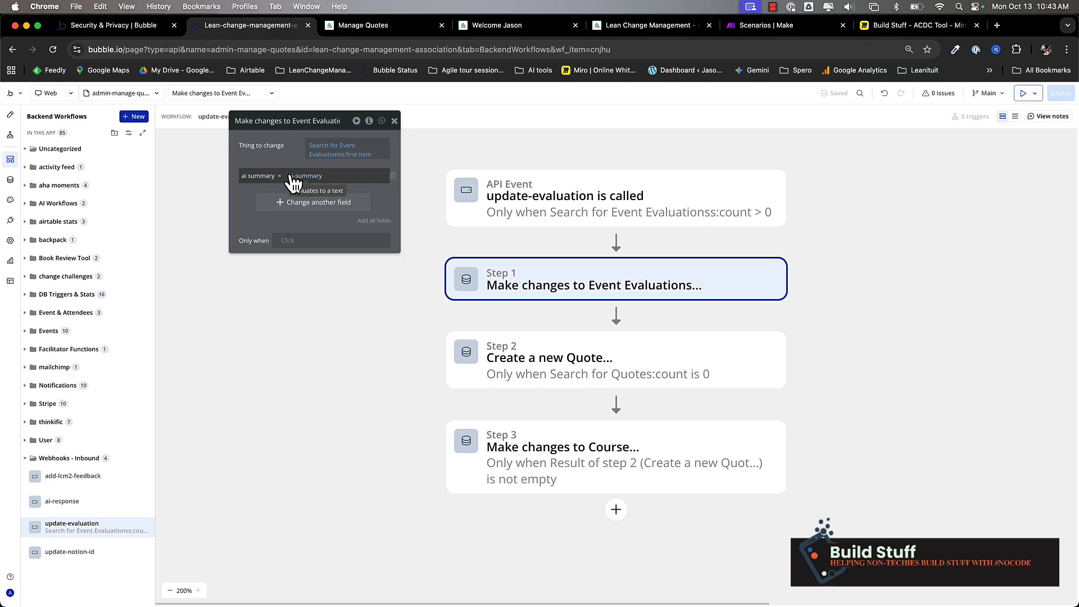
# - Check Step 2's new Quote and its Search for Quotes condition, then open Step 3's Course changes
pyautogui.click(562, 373)
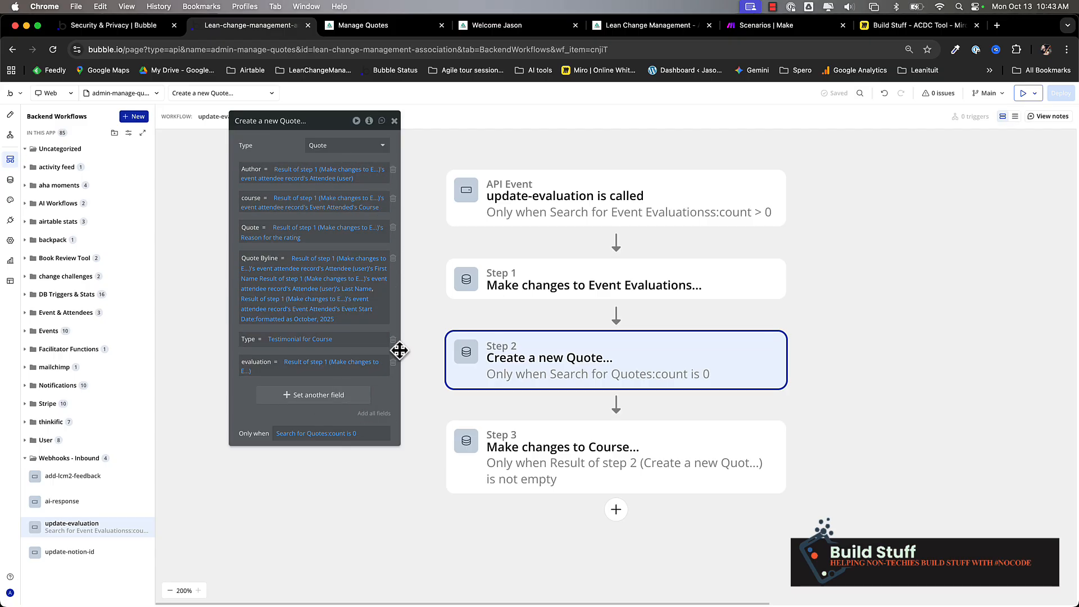
pyautogui.click(284, 436)
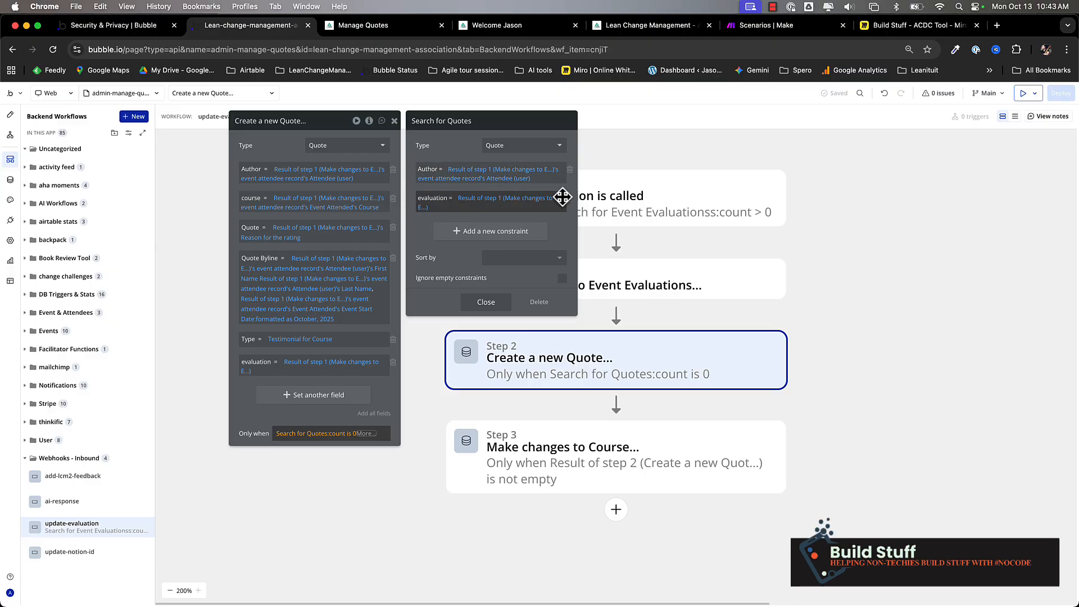
pyautogui.click(249, 421)
pyautogui.click(594, 456)
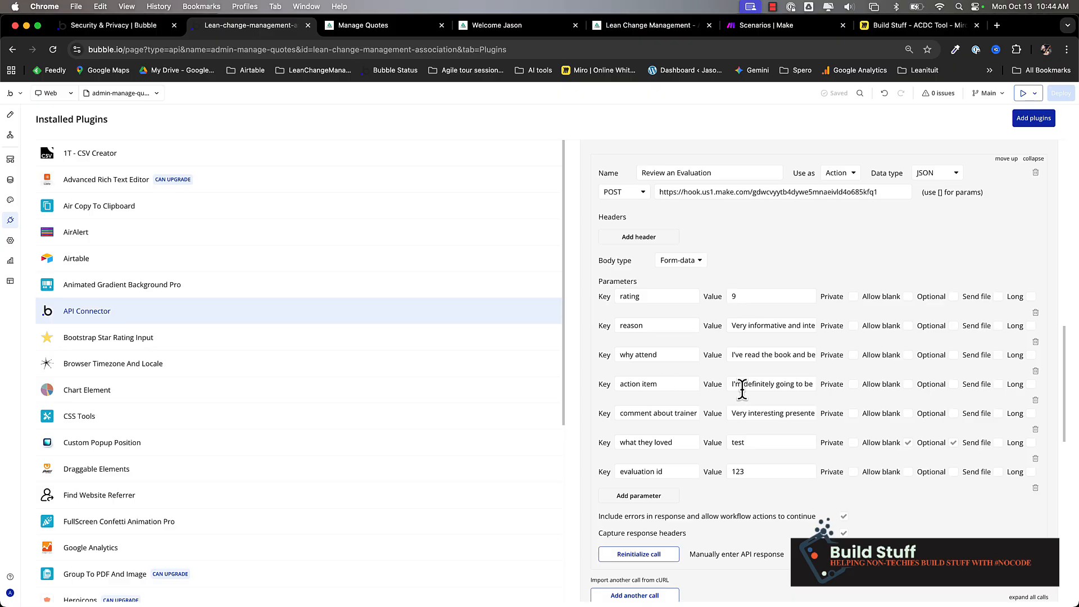
# - Check the Make.com API name, the call's webhook address and its name, Review an Evaluation
pyautogui.scroll(20, 742, 388)
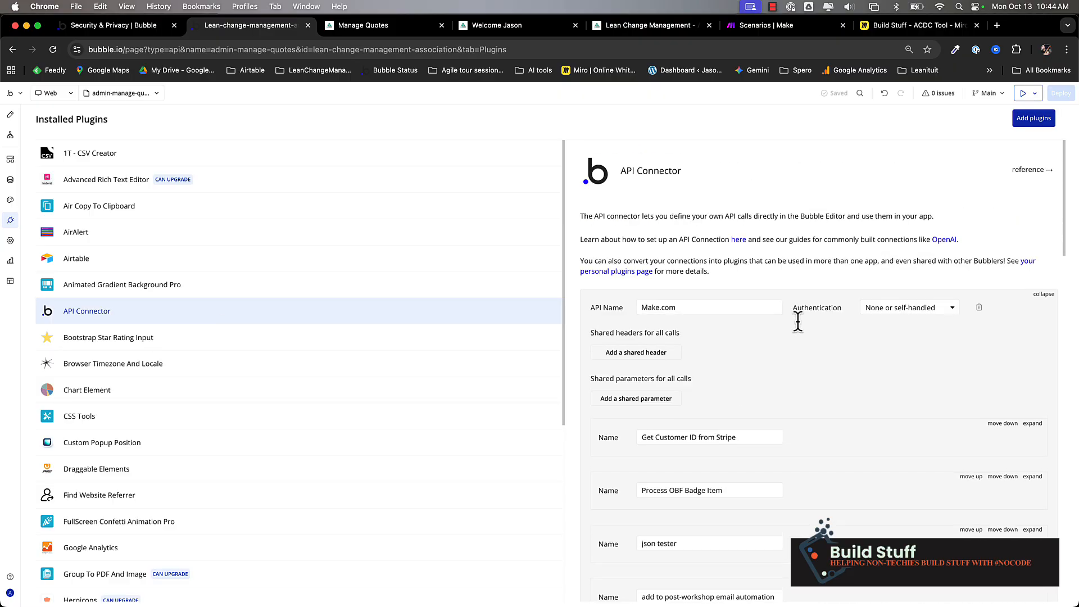
pyautogui.tripleClick(678, 307)
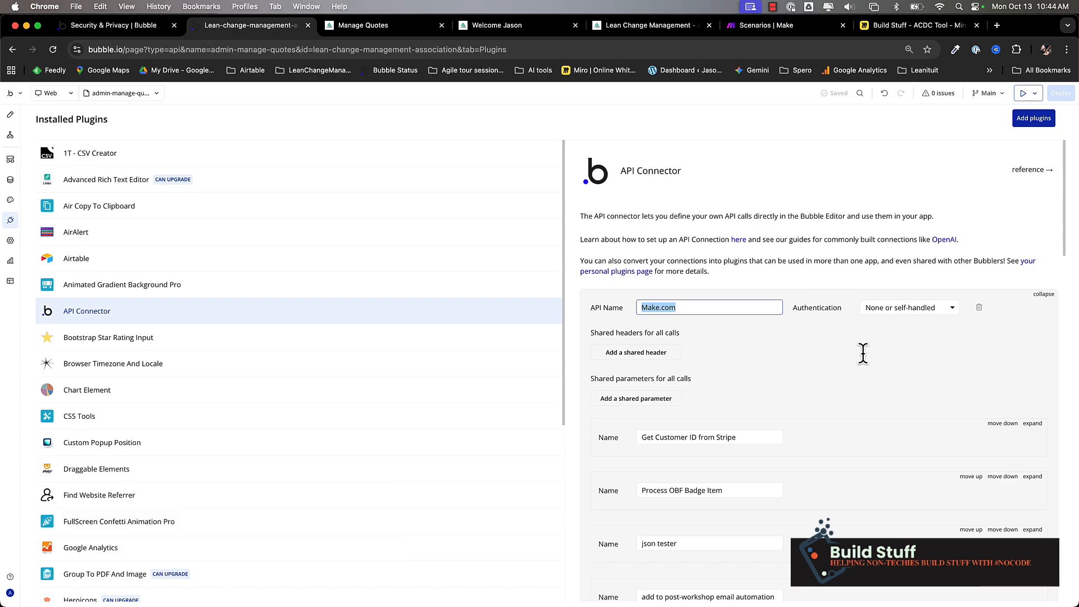
pyautogui.scroll(-15, 824, 352)
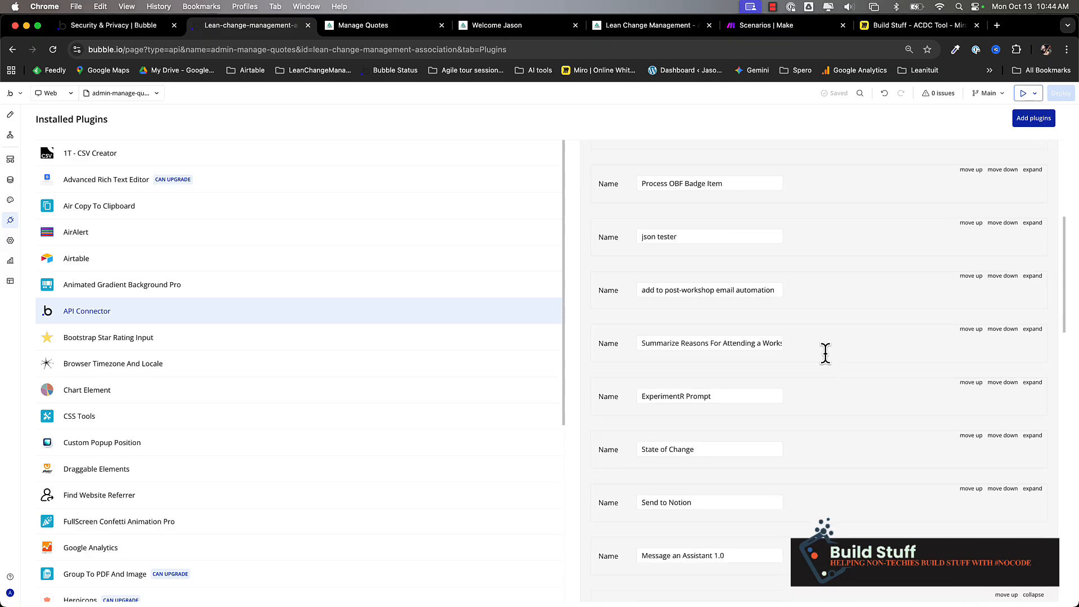
pyautogui.scroll(-2, 824, 353)
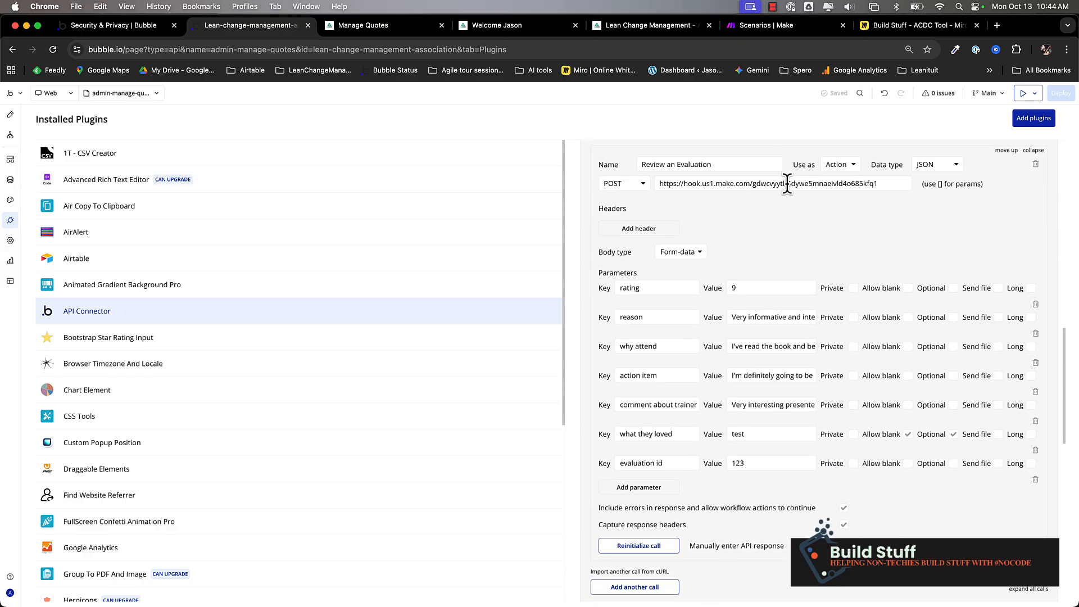
pyautogui.tripleClick(794, 183)
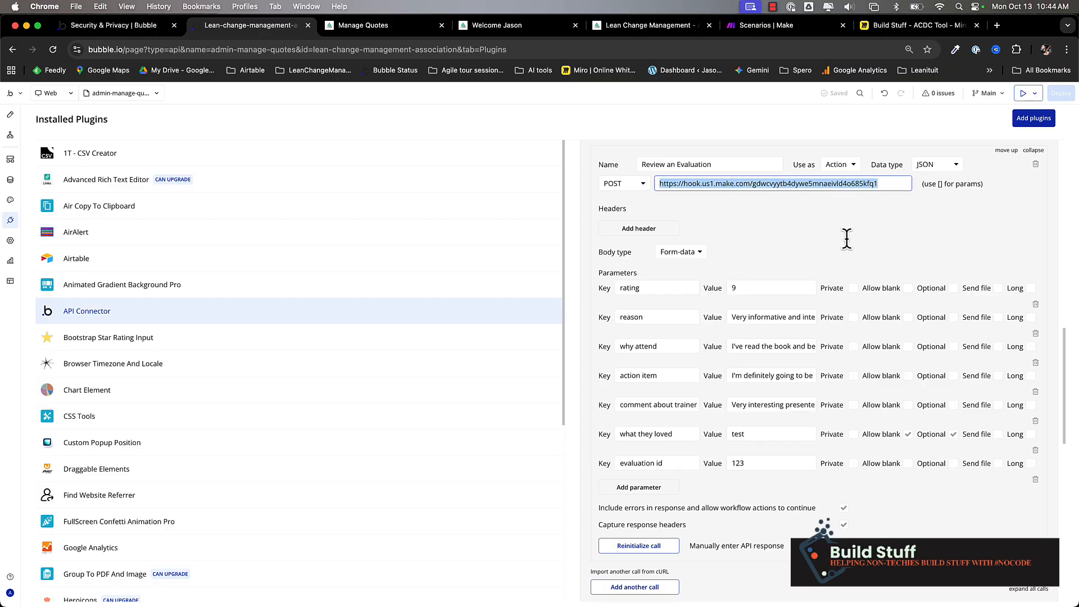
pyautogui.tripleClick(719, 164)
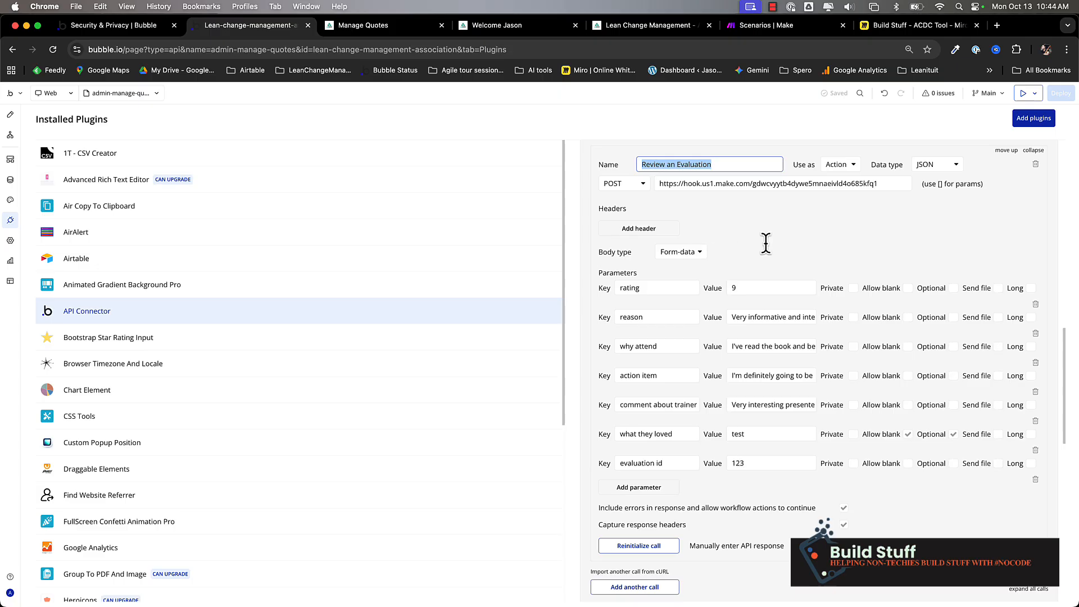
# - Go over the keys rating, reason, why attend, action item, comment about trainer, what they loved, evaluation id
pyautogui.scroll(-1, 766, 241)
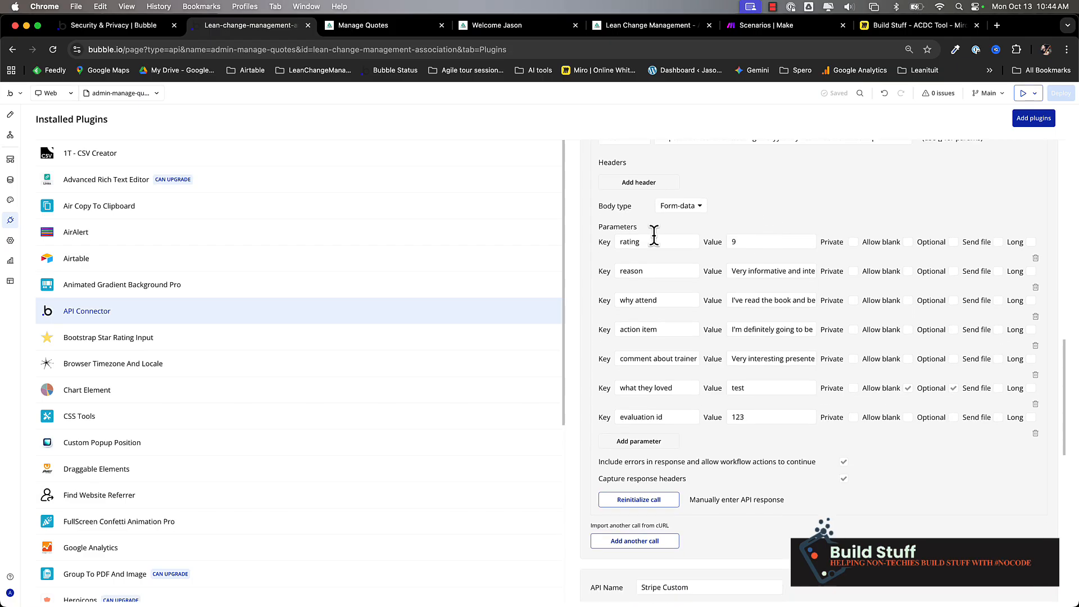
pyautogui.click(659, 242)
pyautogui.click(659, 271)
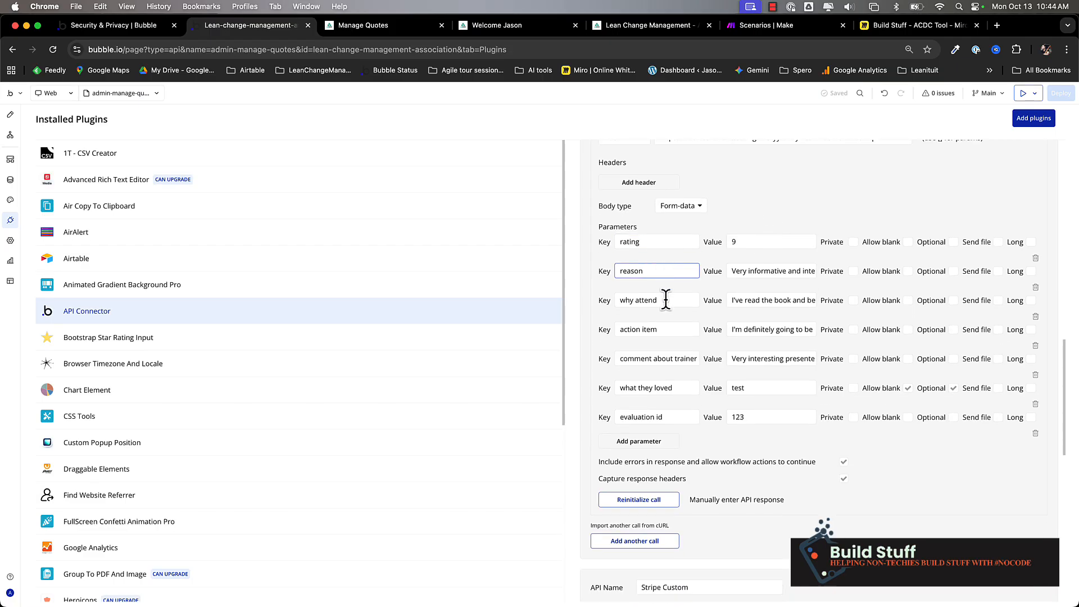
pyautogui.click(666, 299)
pyautogui.click(653, 330)
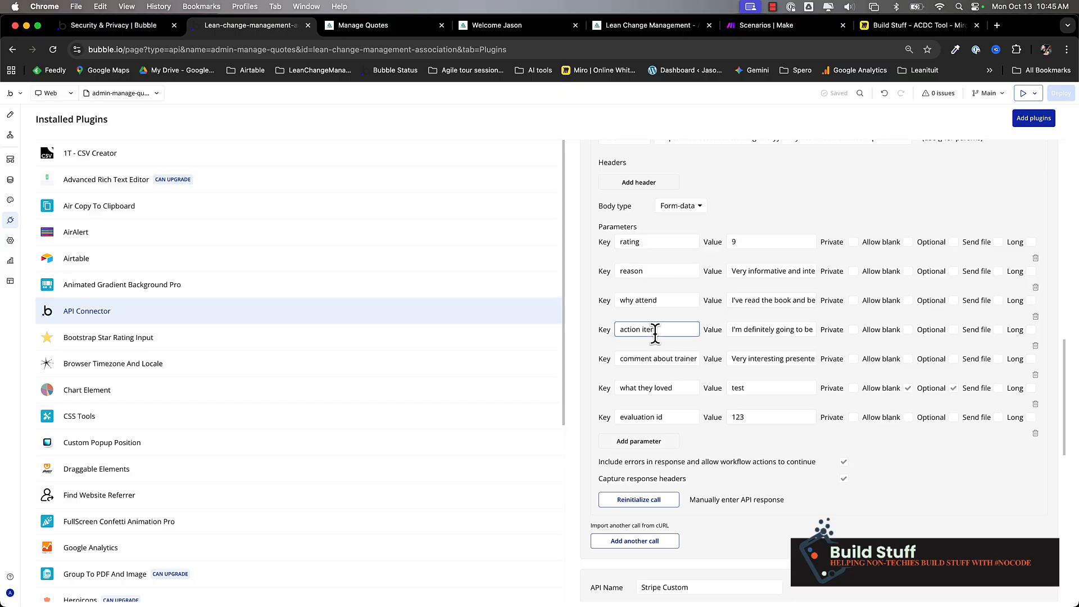
pyautogui.tripleClick(655, 354)
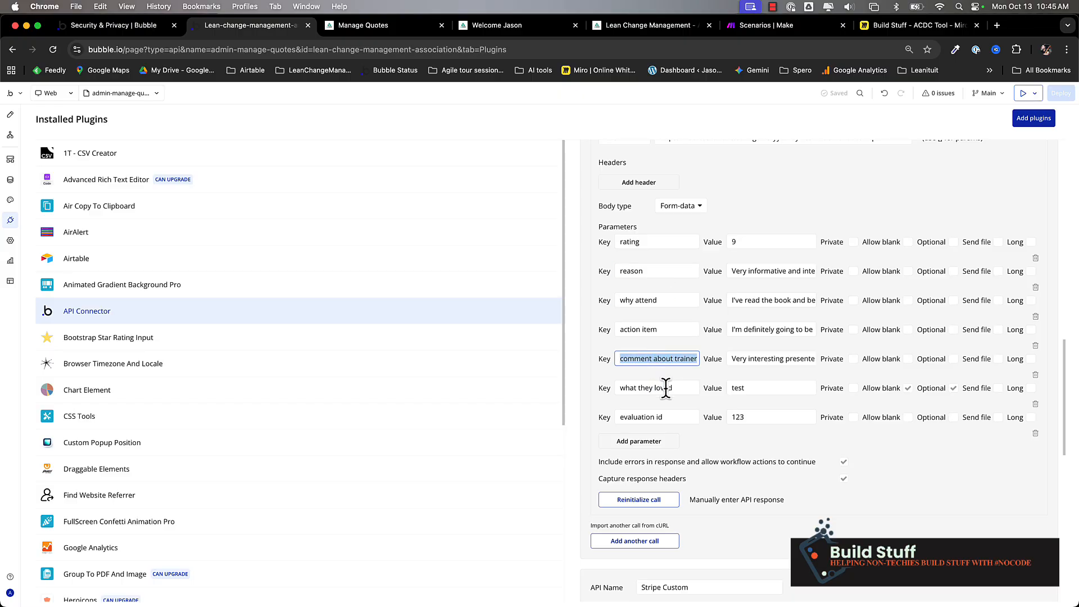
pyautogui.tripleClick(665, 387)
pyautogui.doubleClick(673, 417)
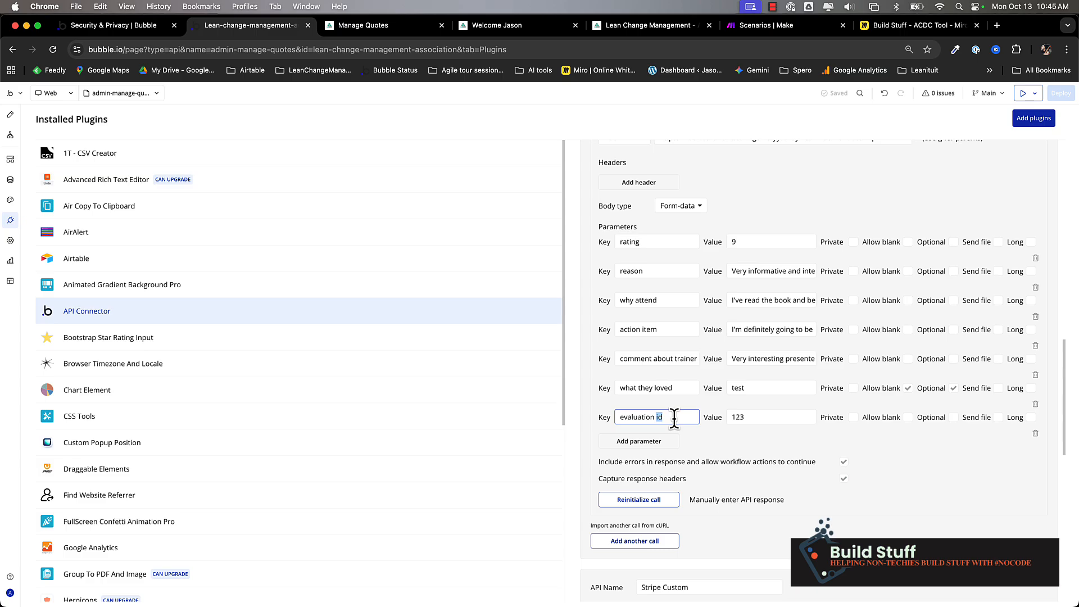
pyautogui.click(677, 466)
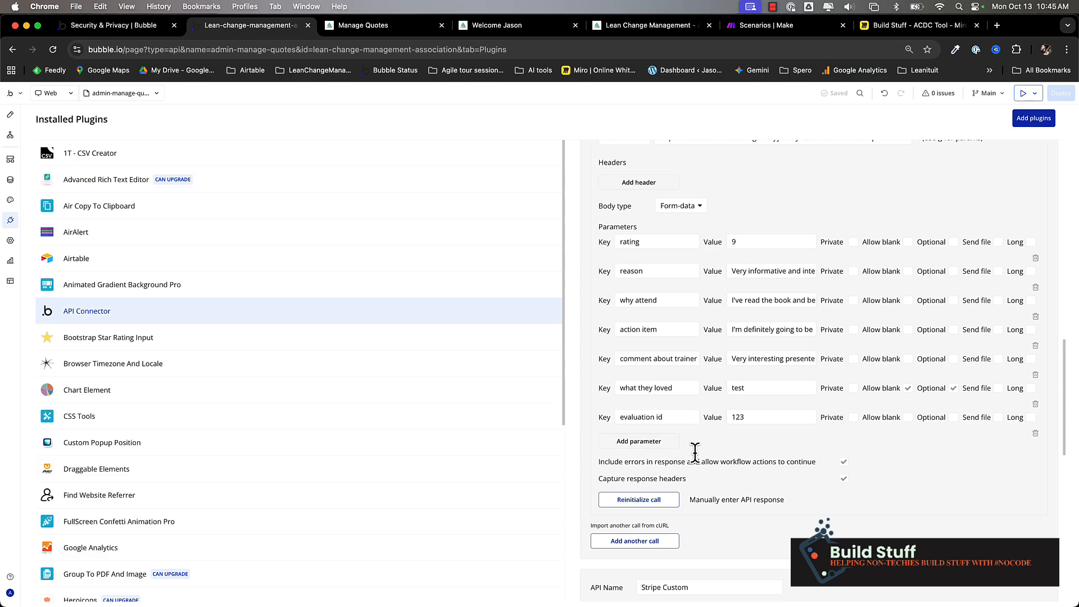
pyautogui.click(782, 30)
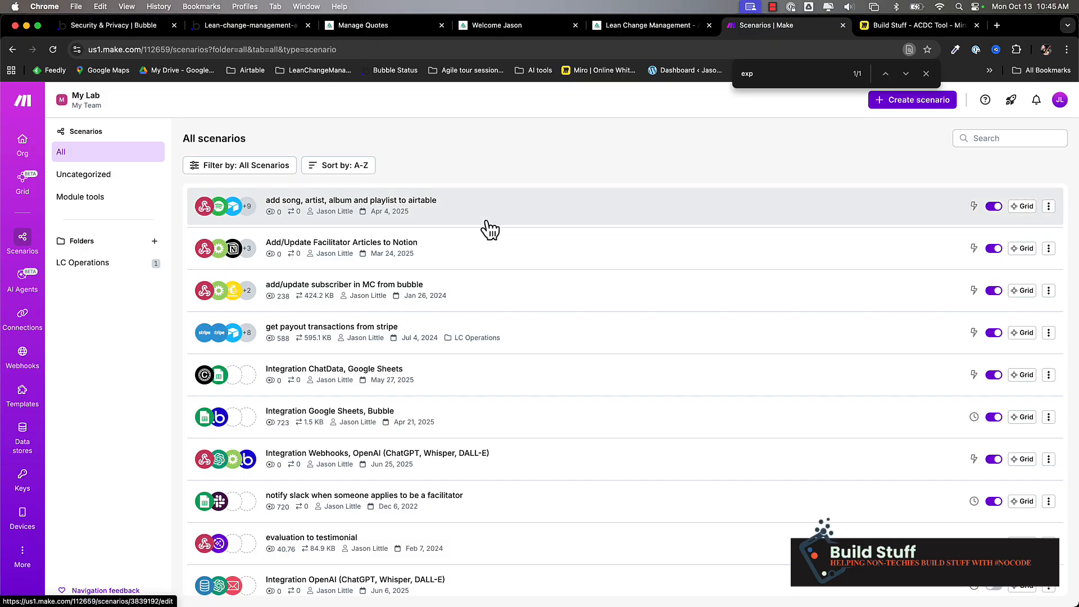
# - Start a new scenario with a Webhooks custom webhook trigger named 'demo eval hook'
pyautogui.click(916, 107)
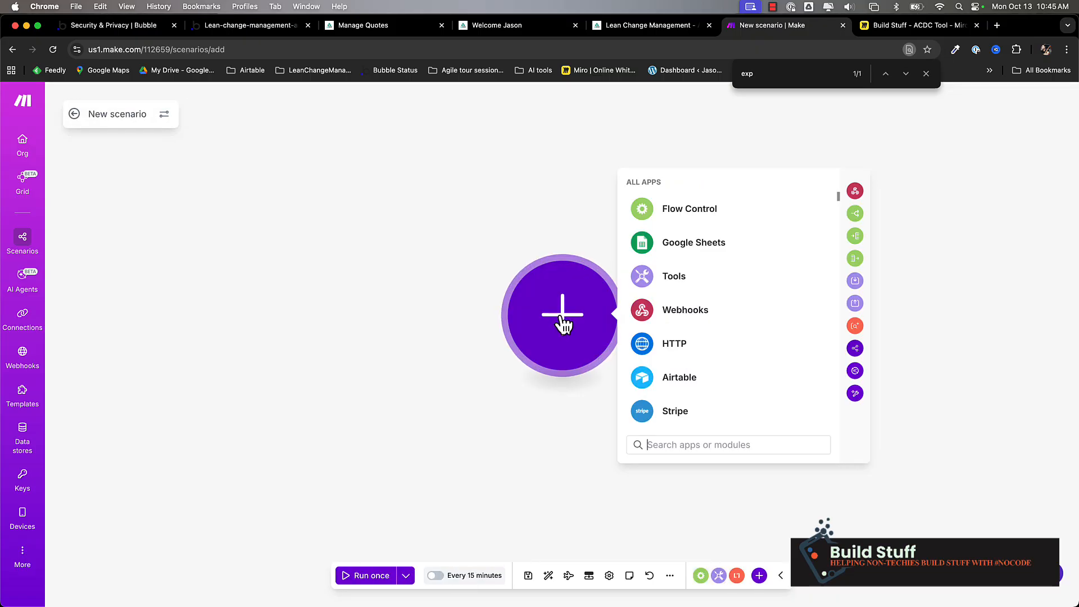
pyautogui.click(687, 314)
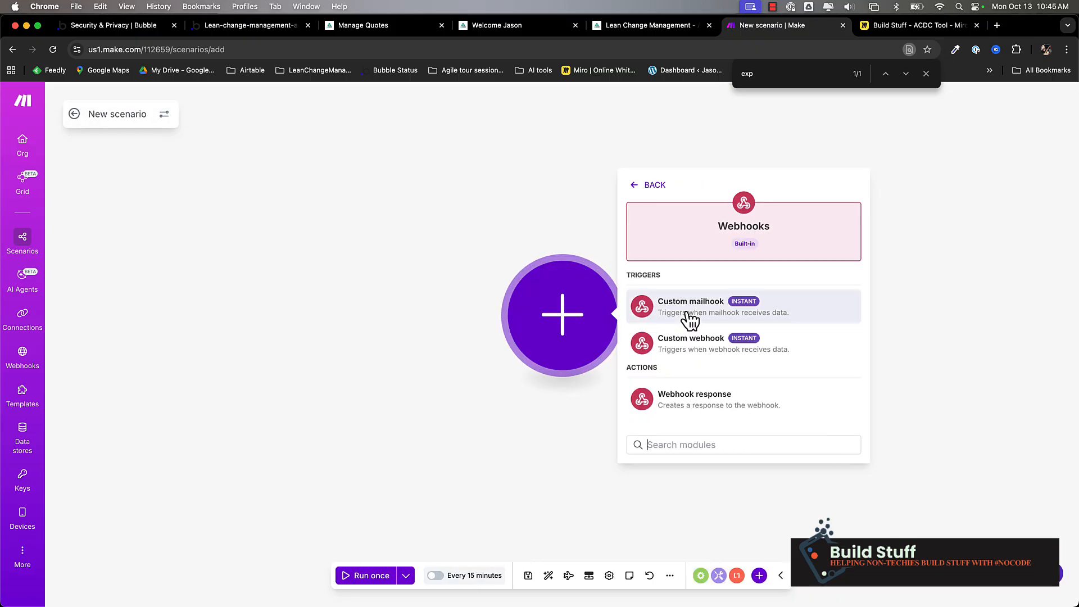
pyautogui.click(684, 353)
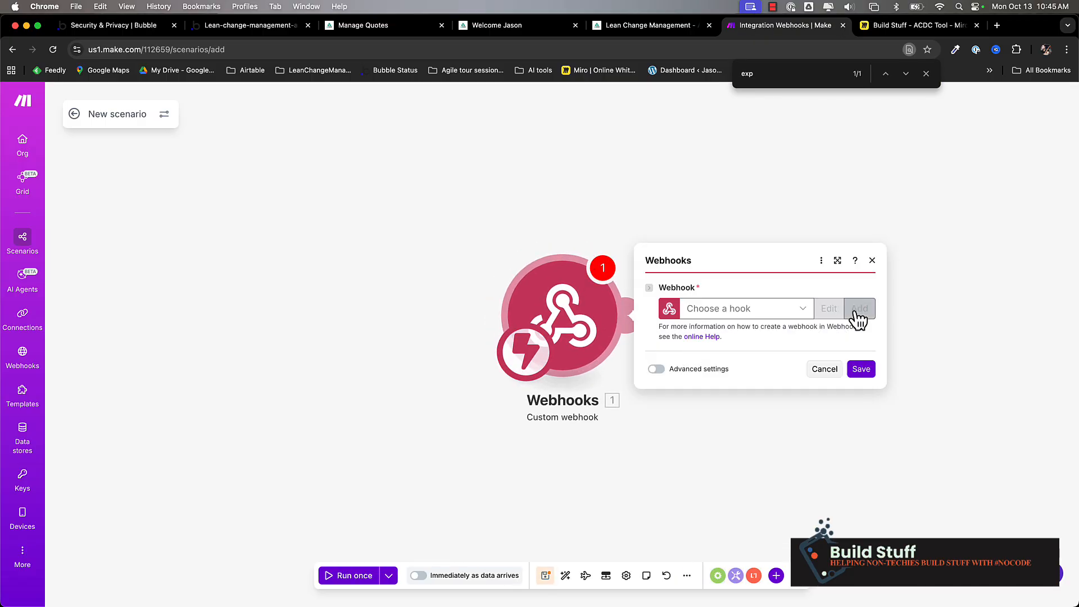
pyautogui.click(859, 310)
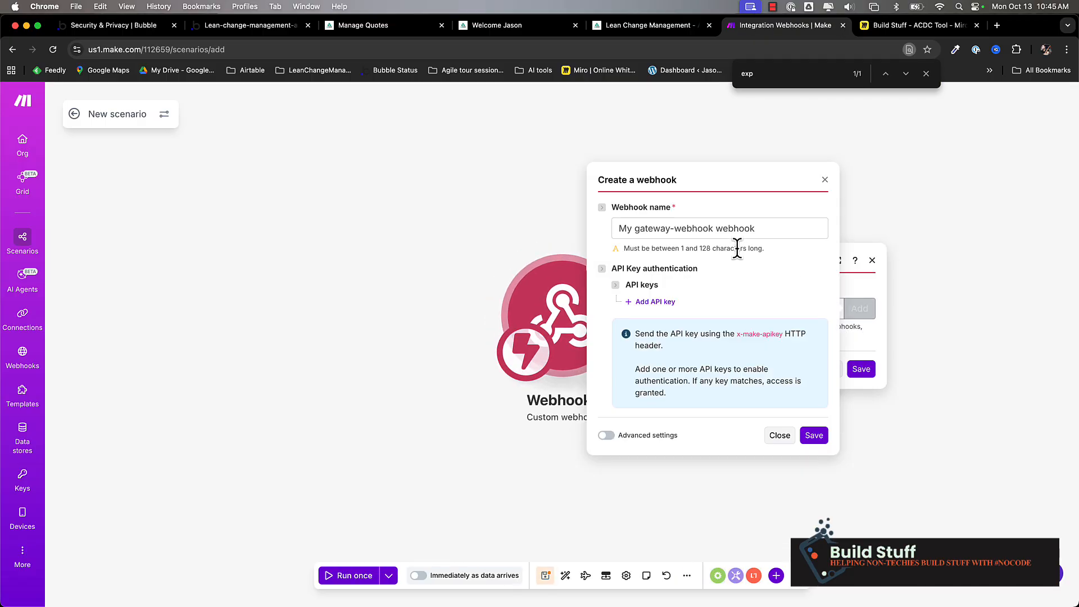
pyautogui.click(672, 228)
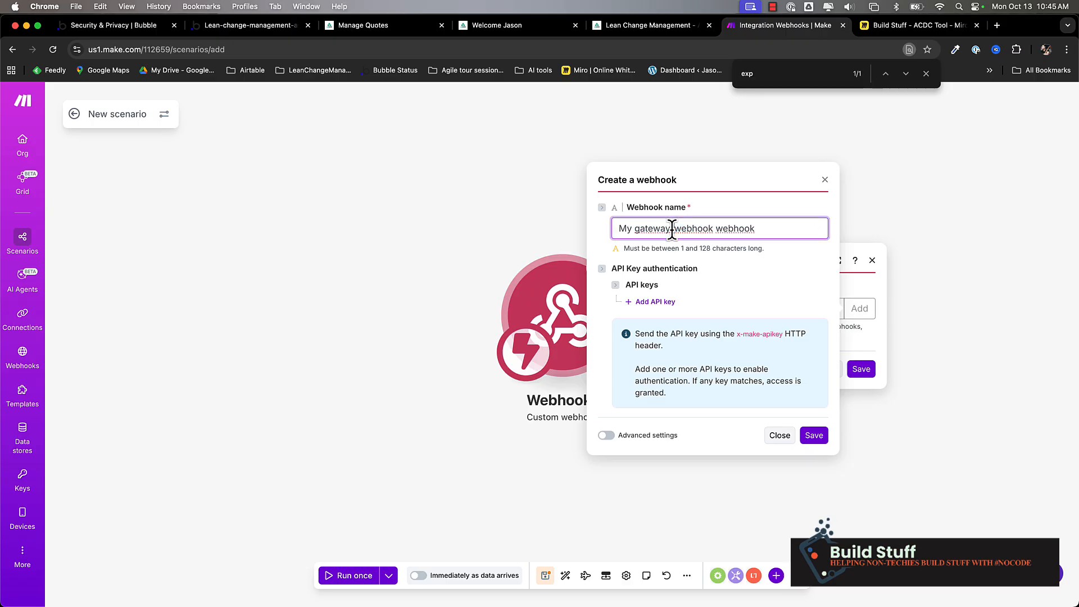
pyautogui.press('super+a')
pyautogui.write('demo')
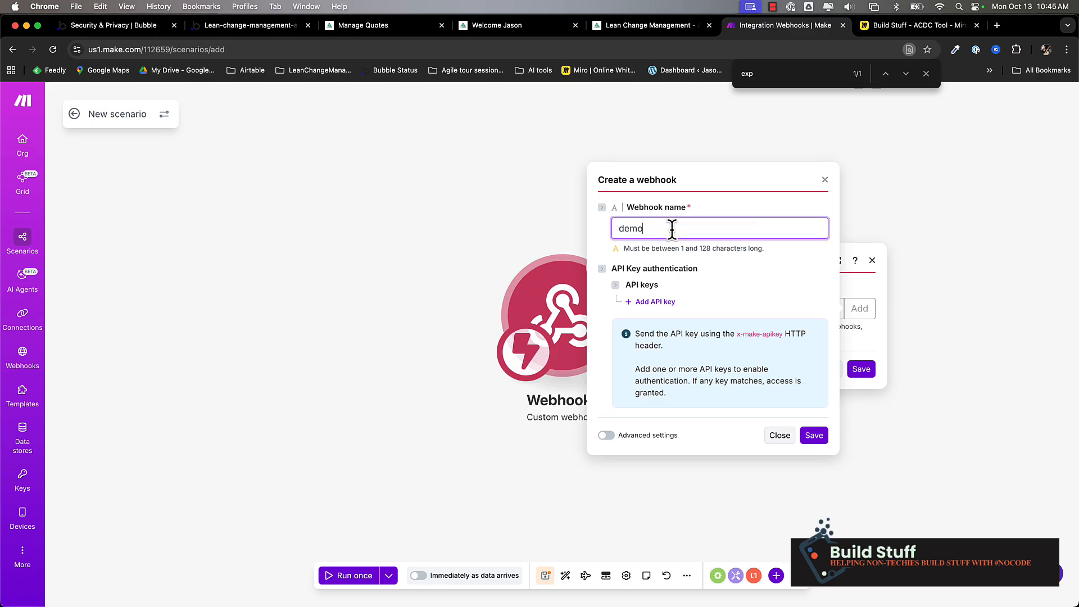
pyautogui.write(' eval hook')
# - Look over the webhook's API key and advanced IP restriction options, then save the webhook
pyautogui.click(659, 302)
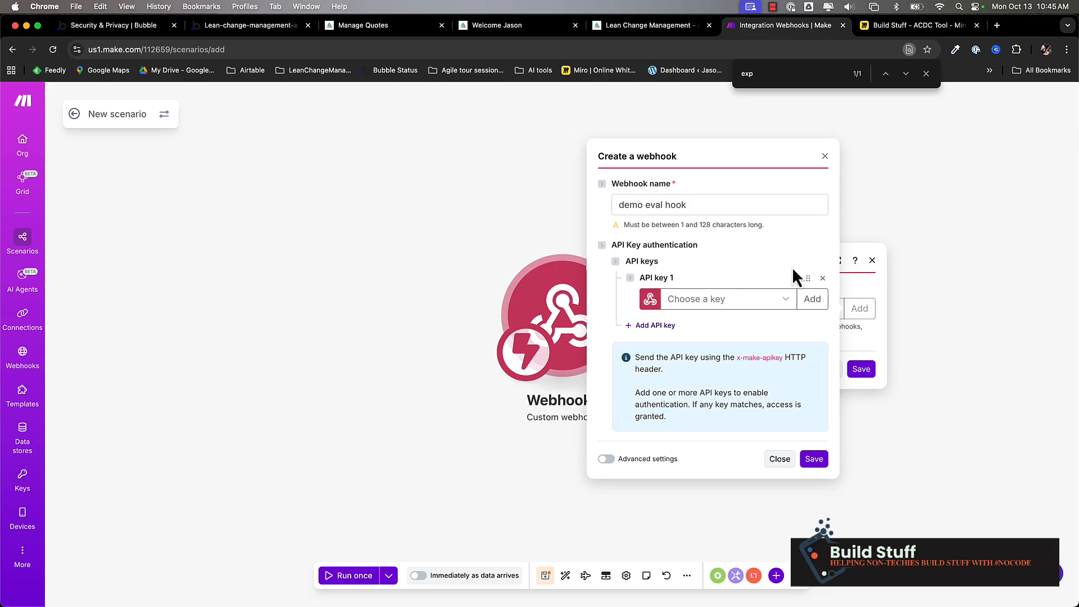
pyautogui.click(823, 278)
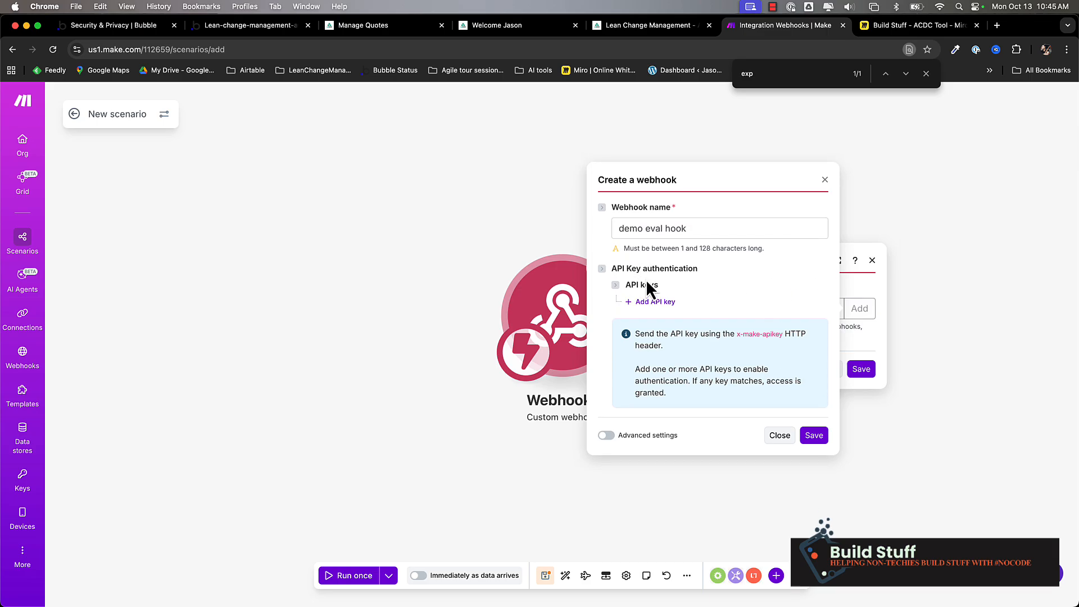
pyautogui.click(607, 435)
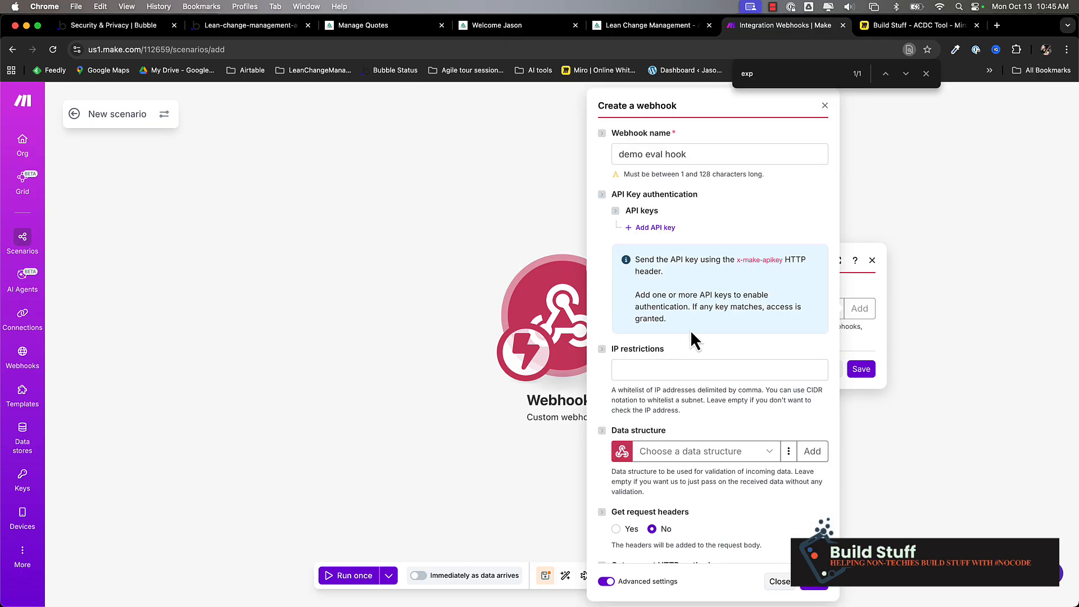
pyautogui.scroll(-3, 689, 329)
pyautogui.click(663, 282)
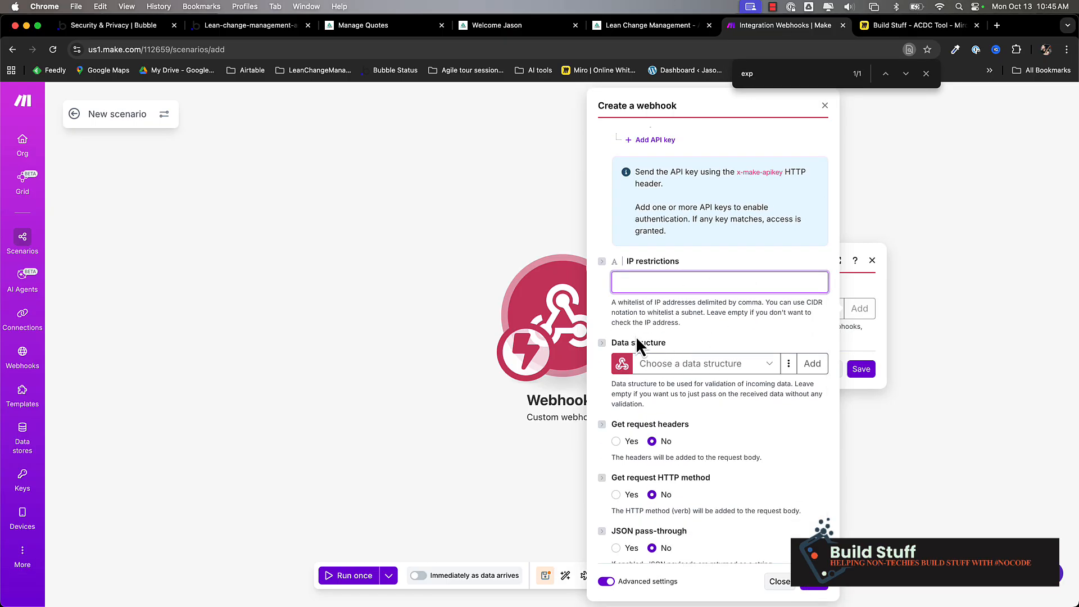
pyautogui.scroll(-1, 702, 435)
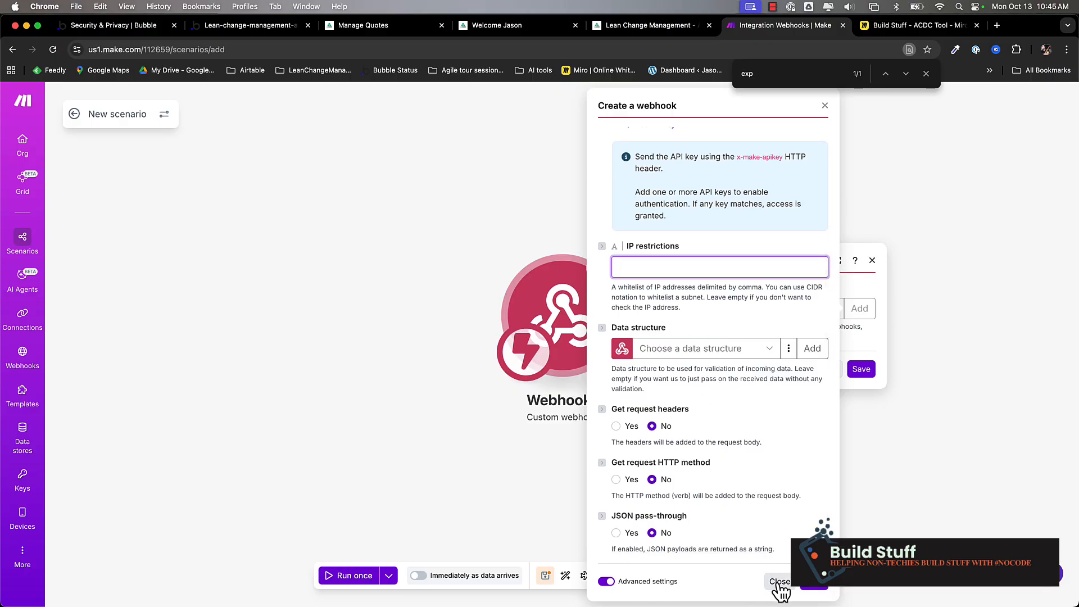
pyautogui.scroll(5, 703, 406)
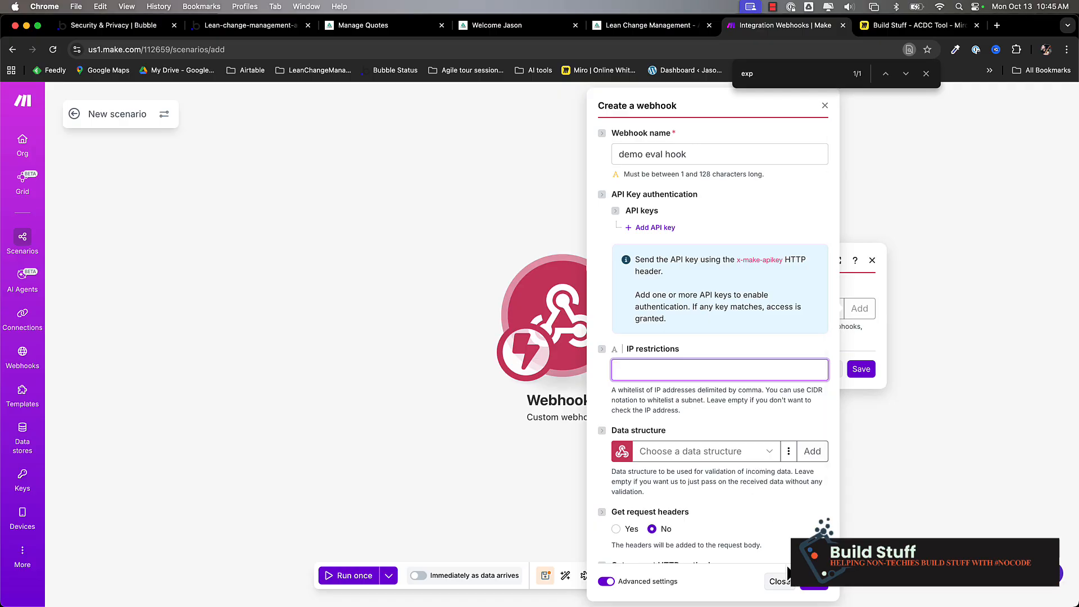
pyautogui.click(814, 582)
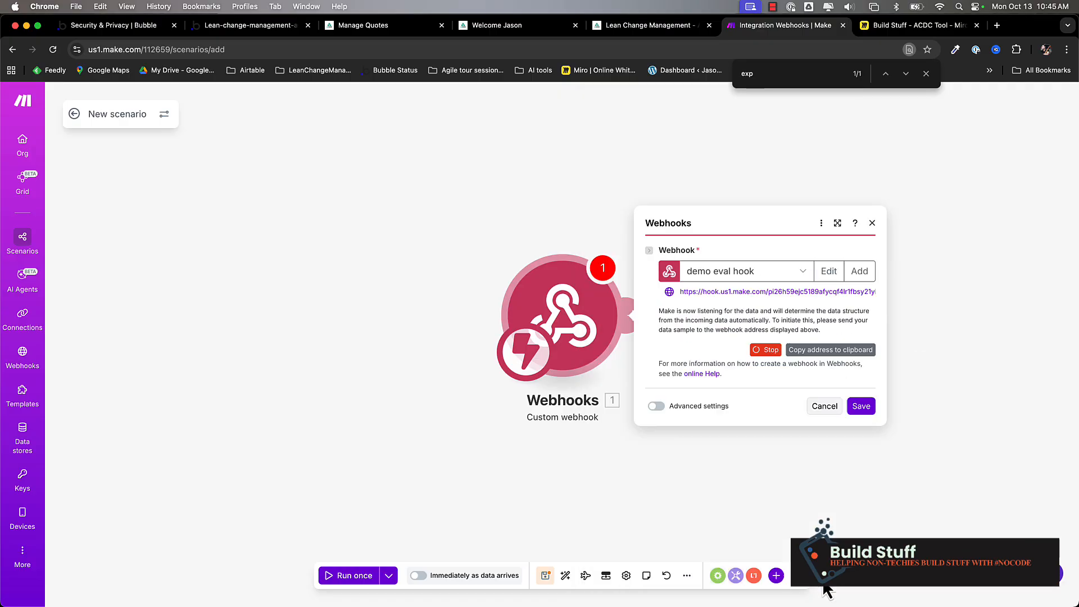
# - Copy the new webhook URL over the old address in Bubble's Review an Evaluation call
pyautogui.tripleClick(702, 291)
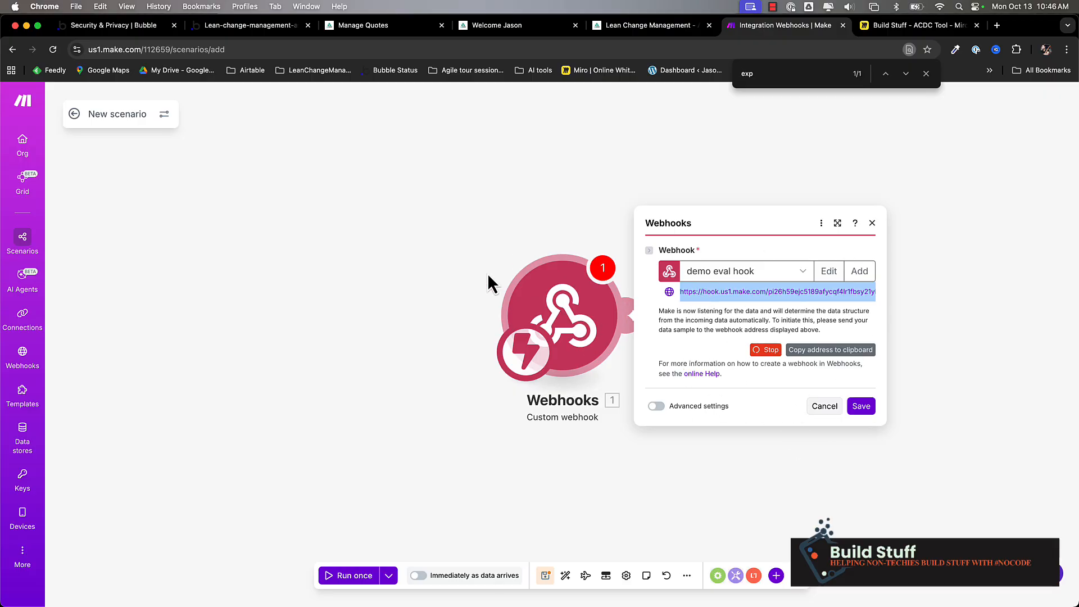
pyautogui.click(243, 25)
pyautogui.tripleClick(894, 220)
# - Reinitialize the Review an Evaluation call and confirm demo eval hook shows 'Successfully determined'
pyautogui.click(789, 255)
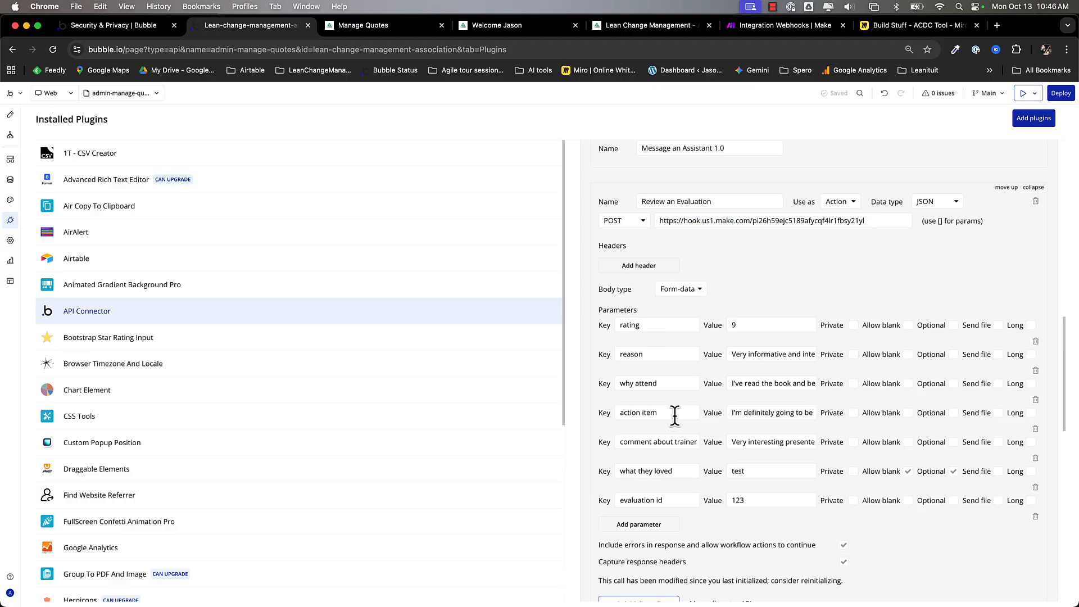
pyautogui.scroll(-3, 677, 419)
pyautogui.click(644, 512)
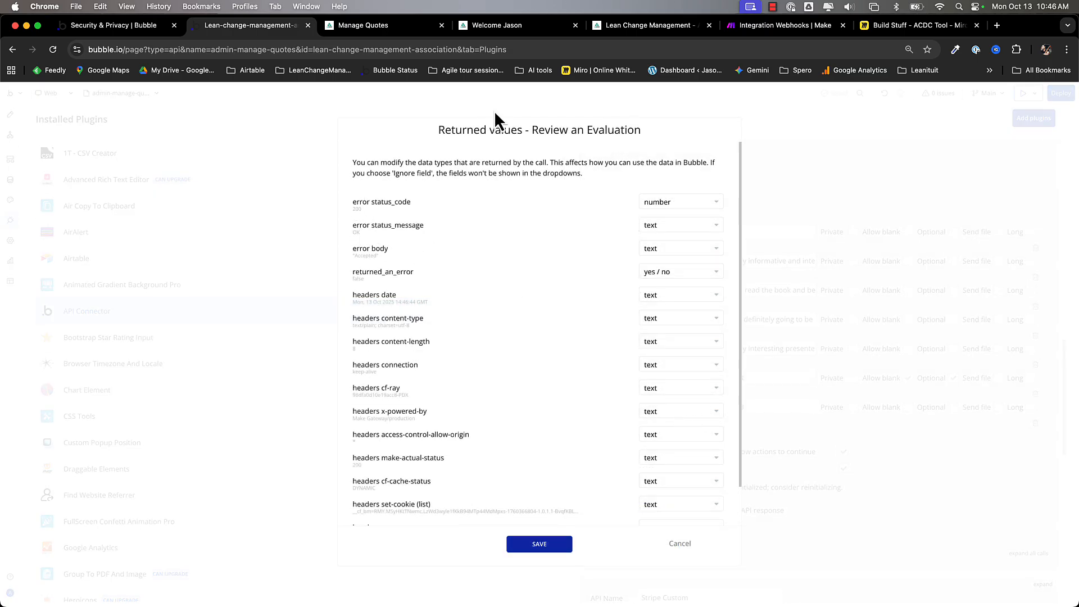
pyautogui.click(764, 28)
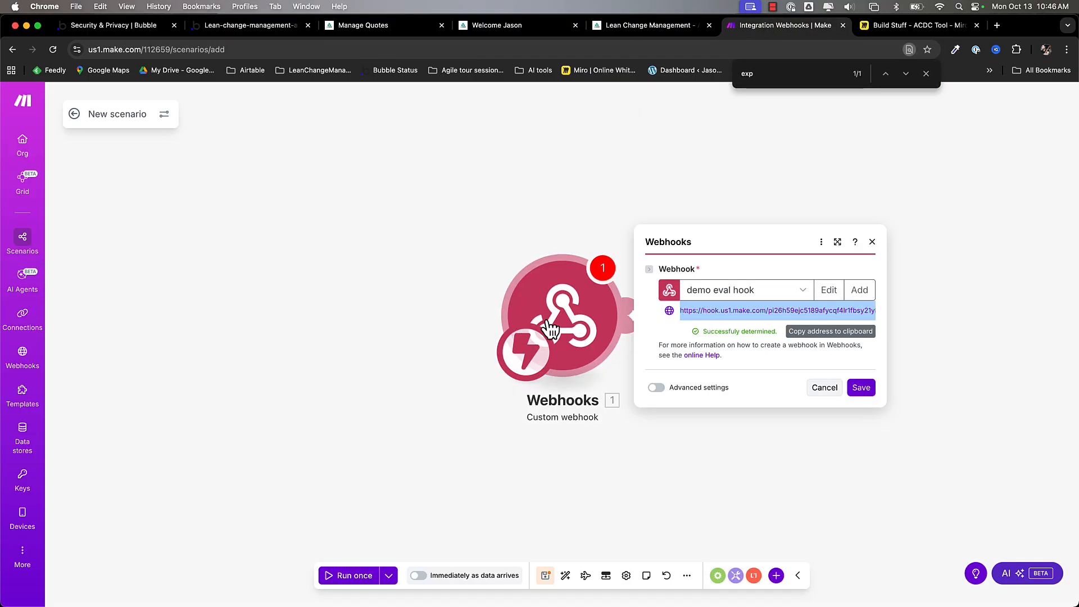
pyautogui.moveTo(703, 332); pyautogui.dragTo(775, 332)
# - Save the webhook module, then trace the Miro plan: backend workflow, make.com webhook, scenarios 1 and 2
pyautogui.click(871, 393)
pyautogui.hotkey('ctrl', 'Tab')
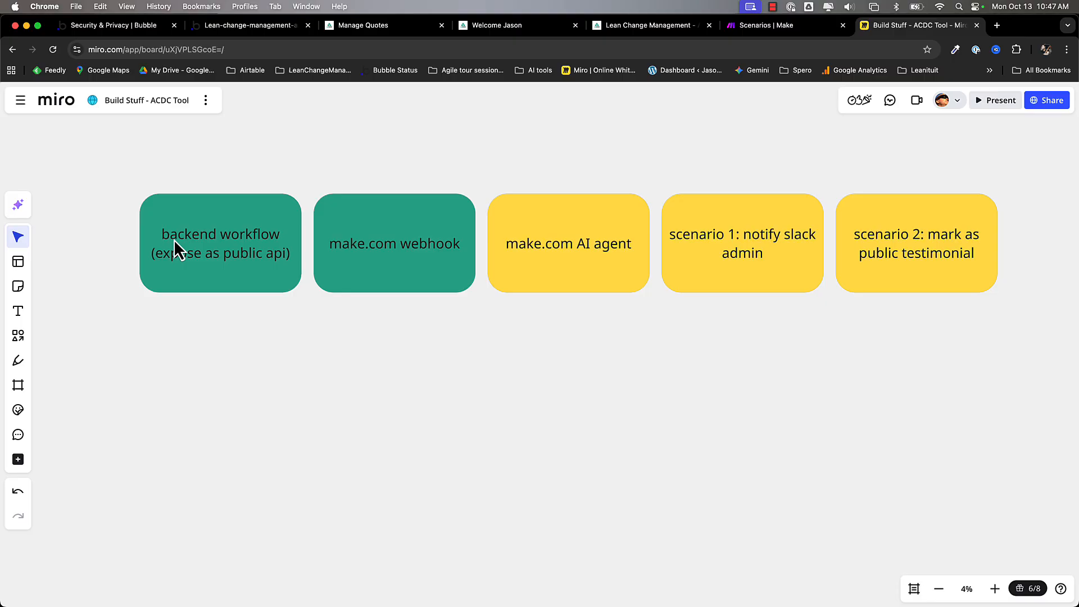
pyautogui.click(174, 240)
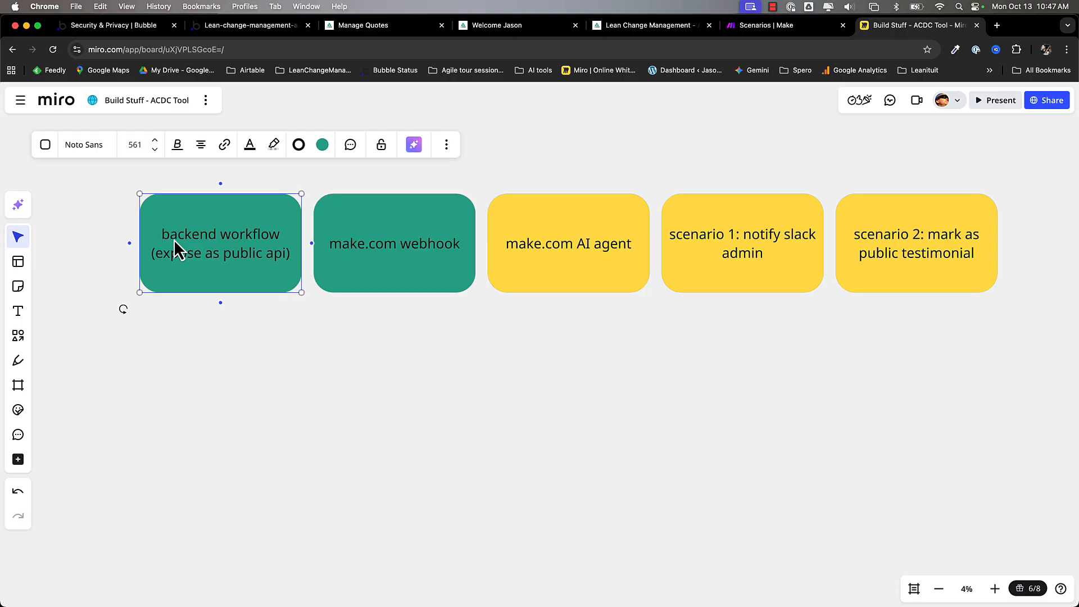
pyautogui.click(397, 264)
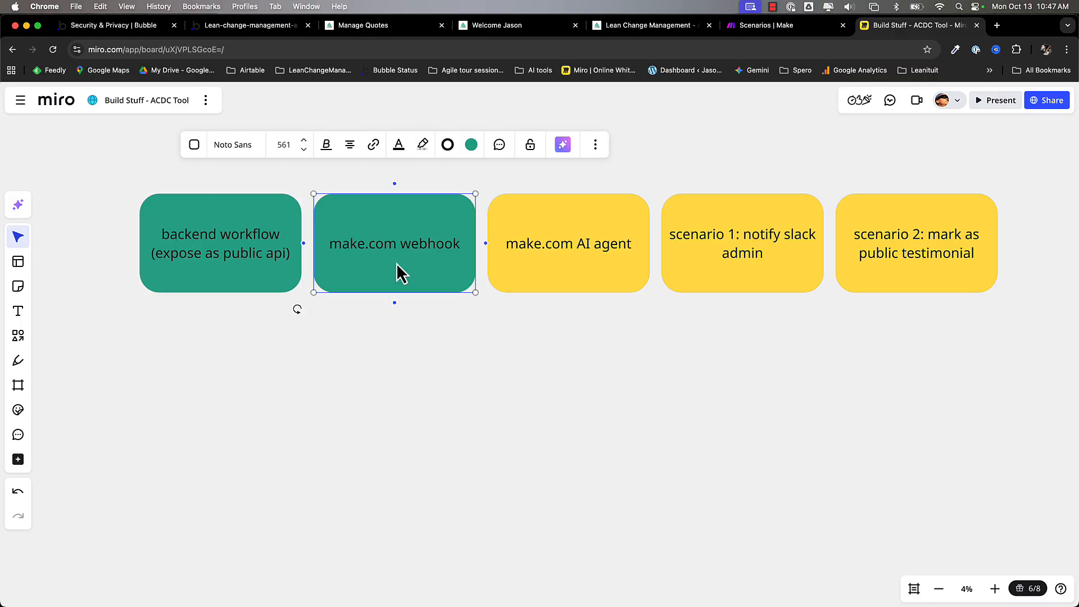
pyautogui.click(766, 255)
pyautogui.click(903, 247)
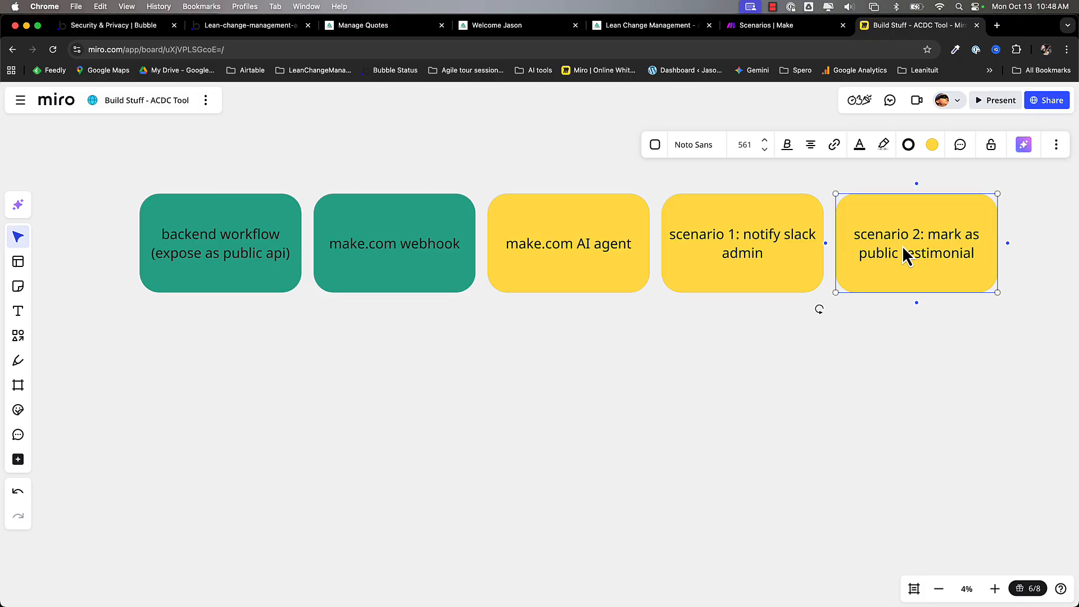
pyautogui.click(759, 264)
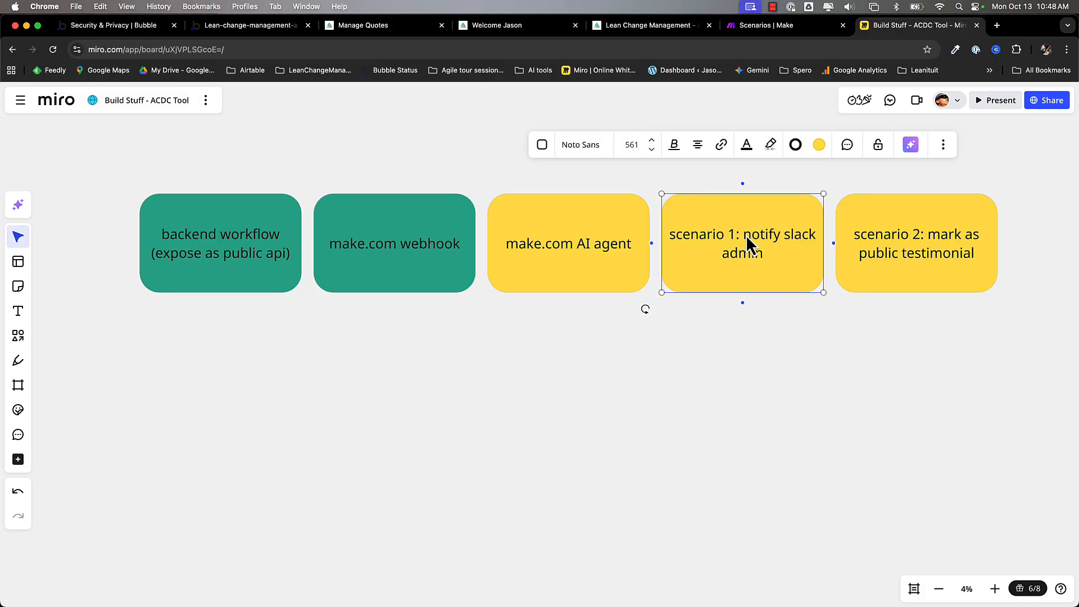
pyautogui.click(766, 28)
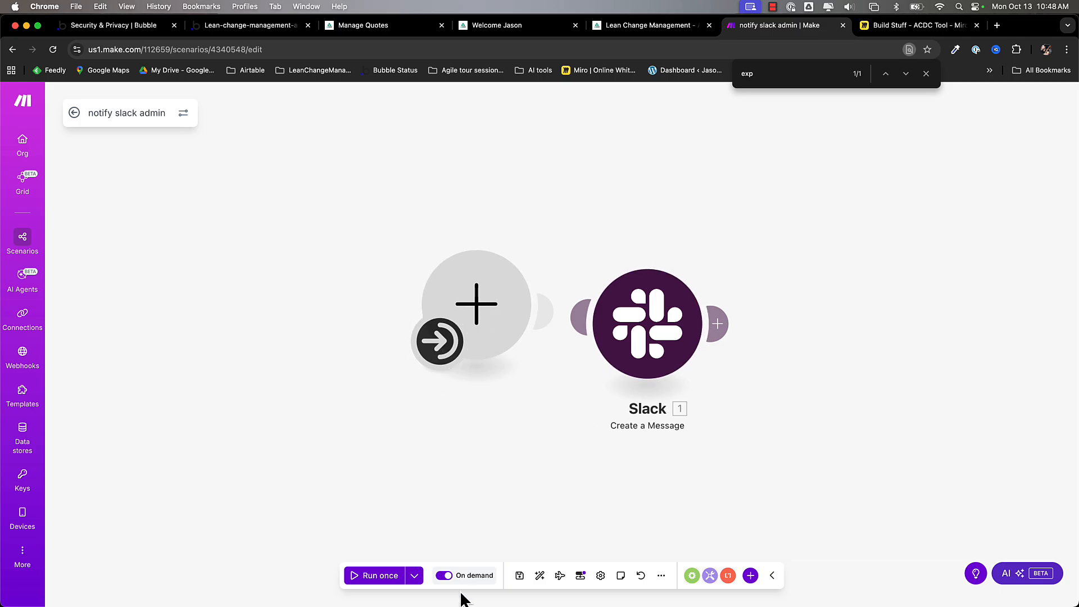
# - Keep the notify slack admin trigger's Run scenario schedule at On demand and save it
pyautogui.click(442, 345)
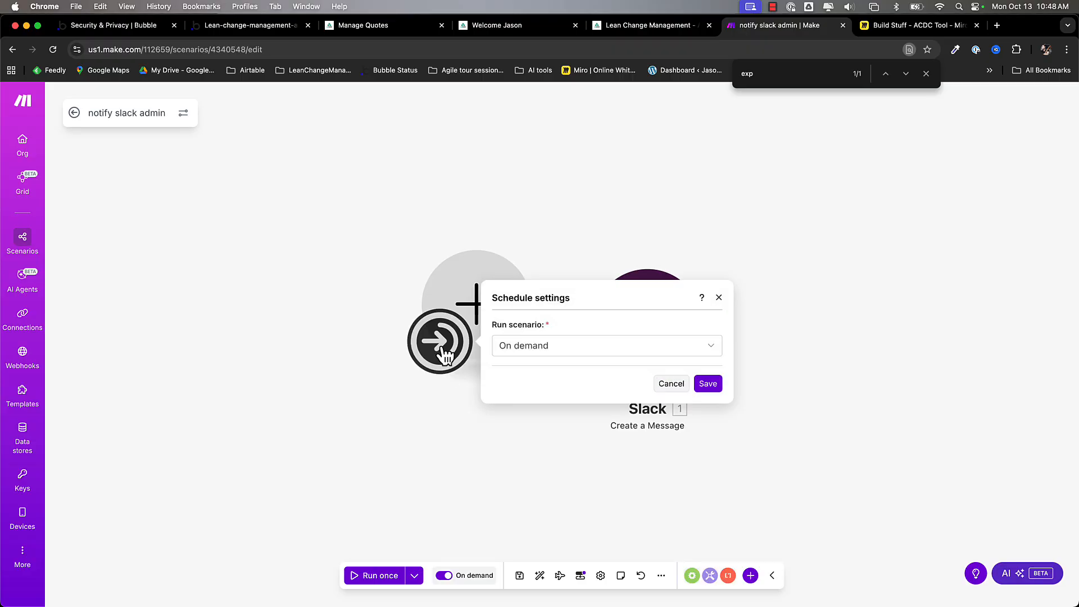
pyautogui.click(561, 355)
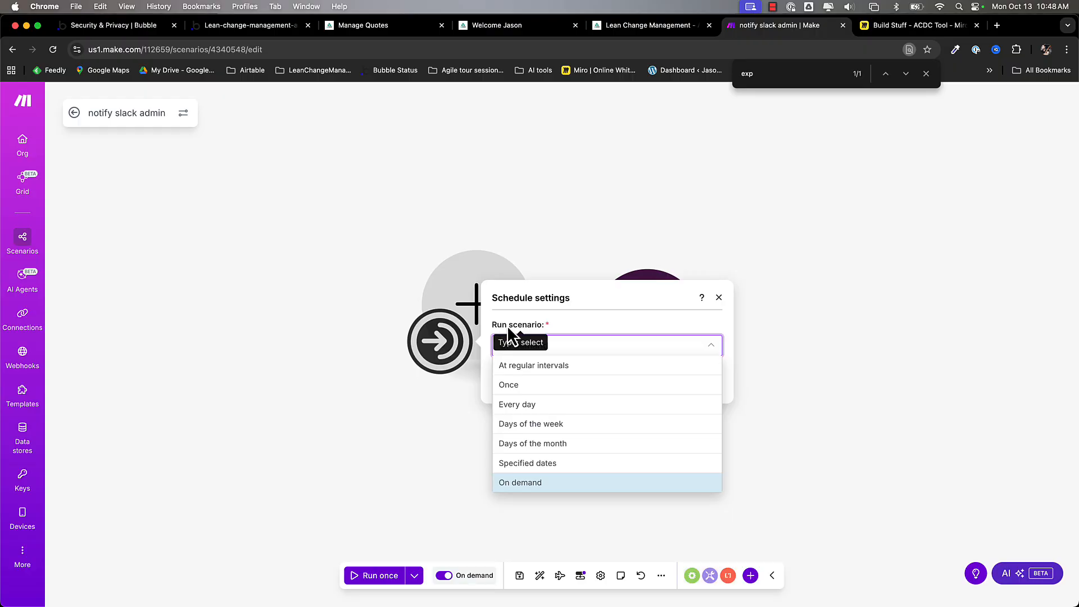
pyautogui.click(593, 324)
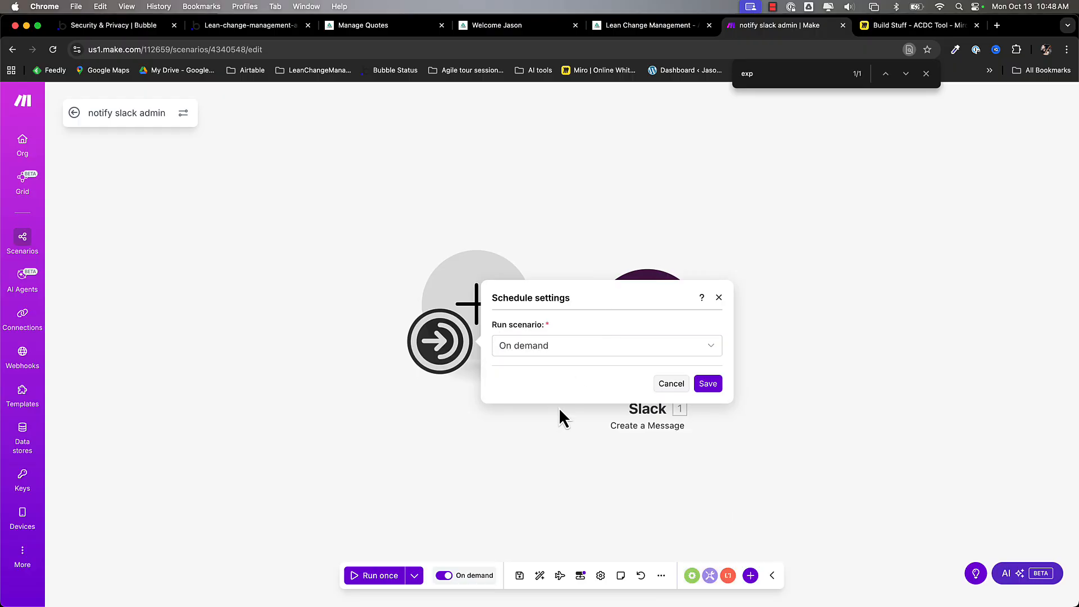
pyautogui.click(702, 385)
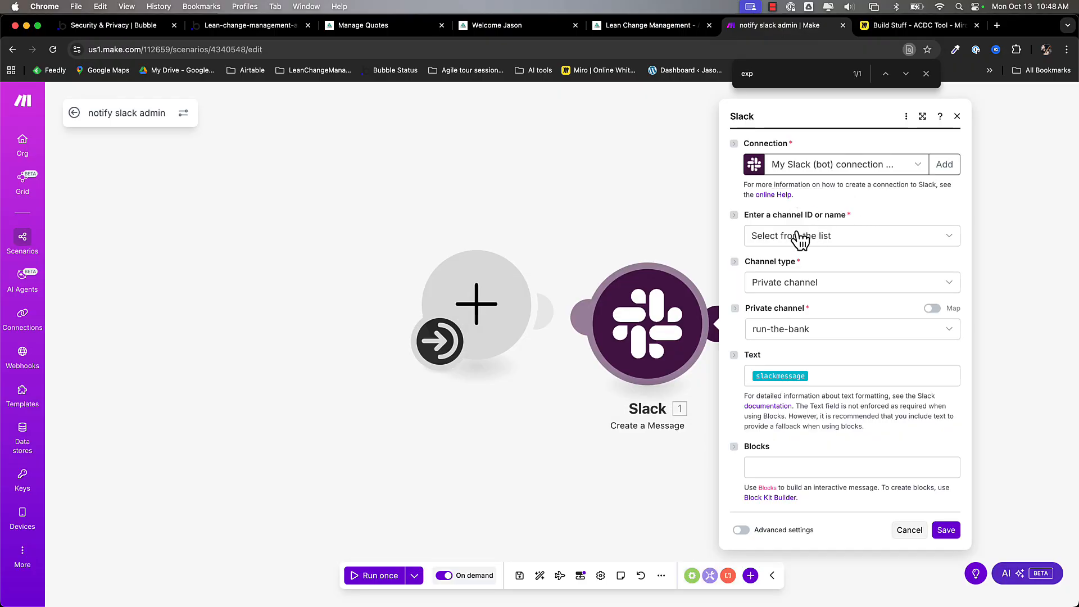
# - Confirm Private channel type, run-the-bank channel and the slackmessage text mapping, then close the Slack settings
pyautogui.click(783, 289)
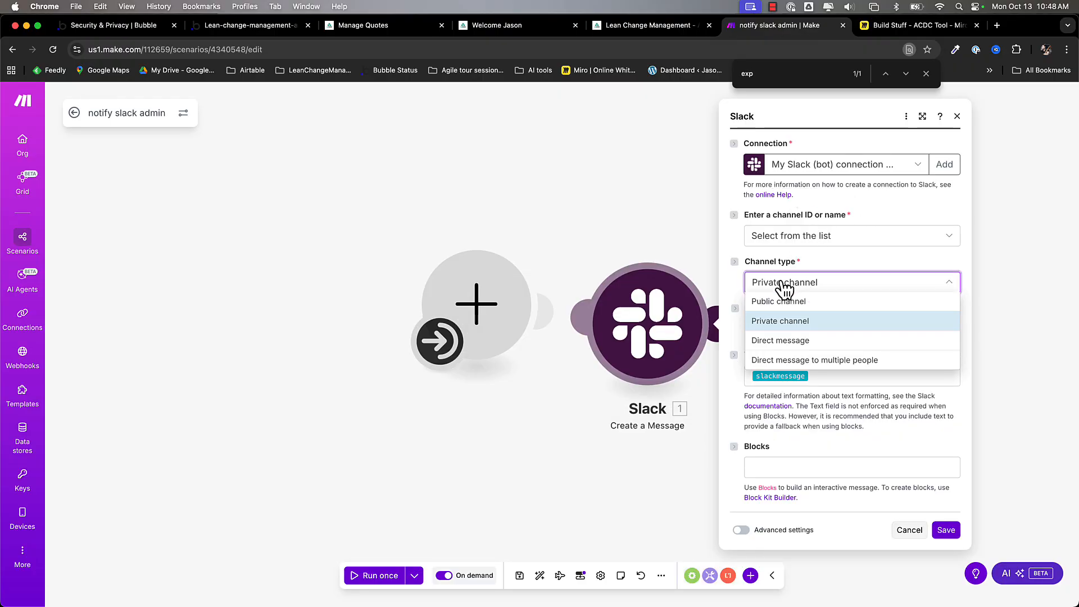
pyautogui.click(785, 290)
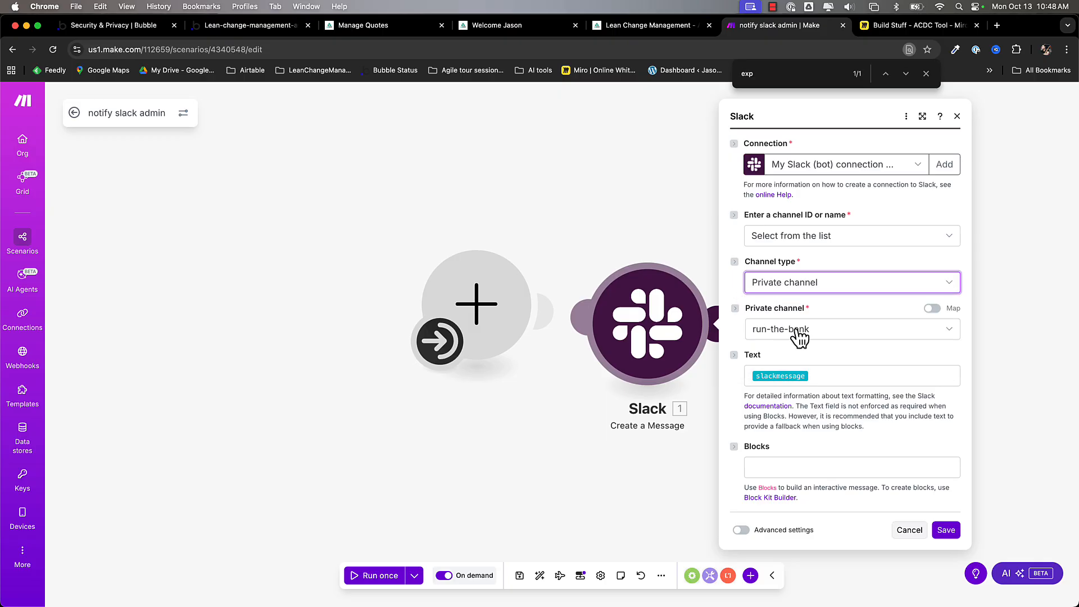
pyautogui.click(854, 336)
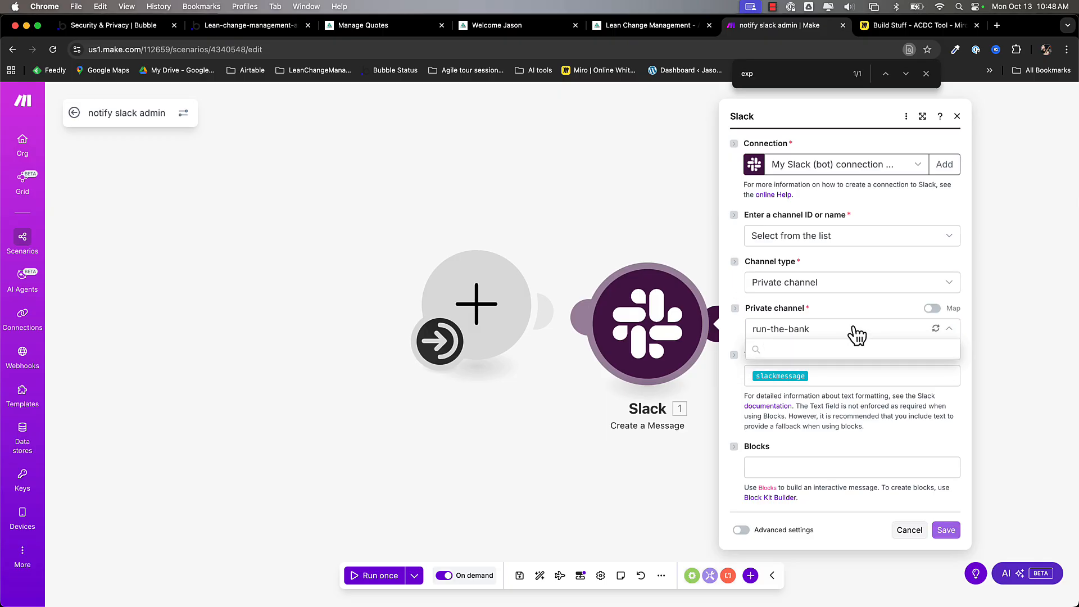
pyautogui.click(880, 337)
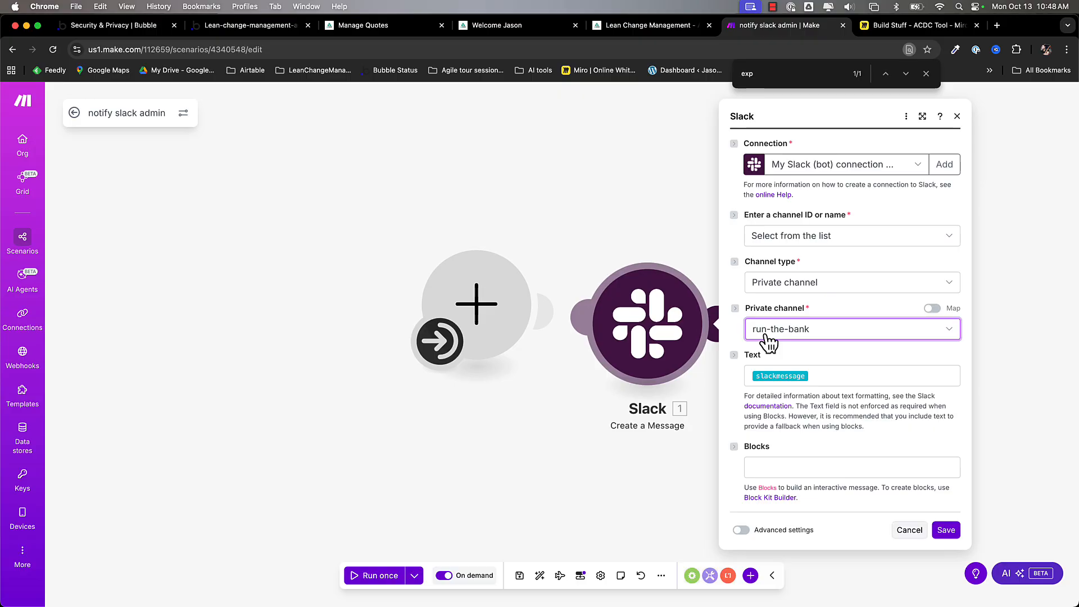
pyautogui.click(834, 377)
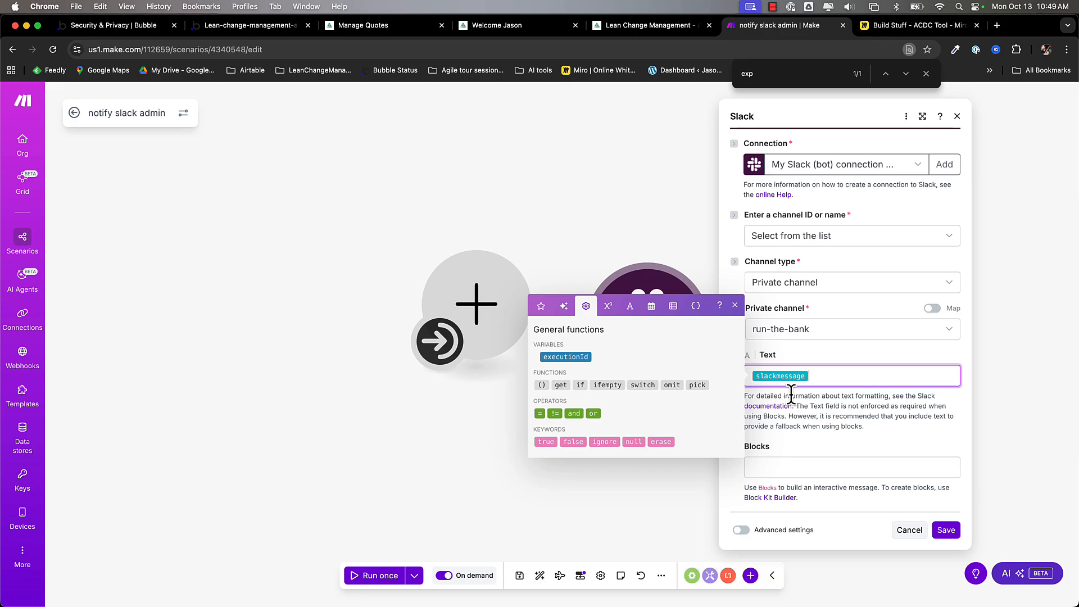
pyautogui.click(681, 474)
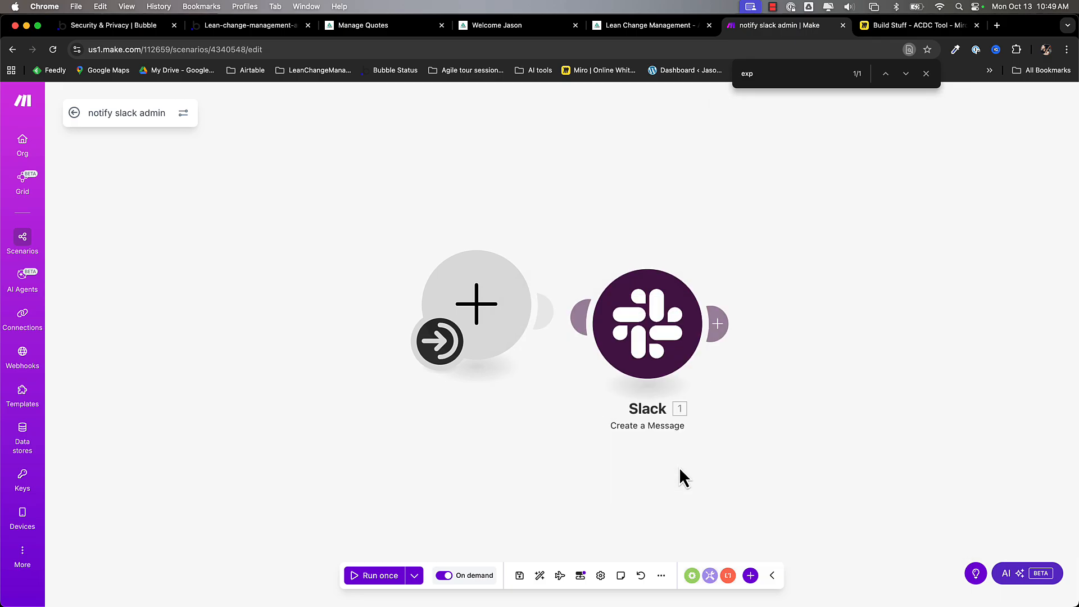
# - View the scenario's Outputs and Inputs structures, confirming the slackmessage text input
pyautogui.click(582, 579)
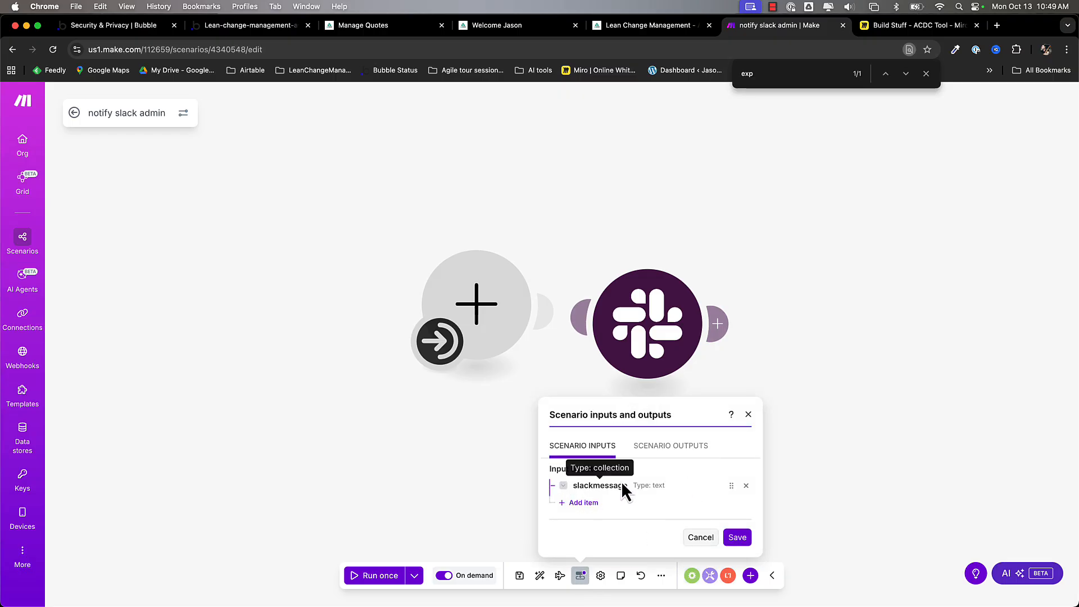
pyautogui.click(663, 447)
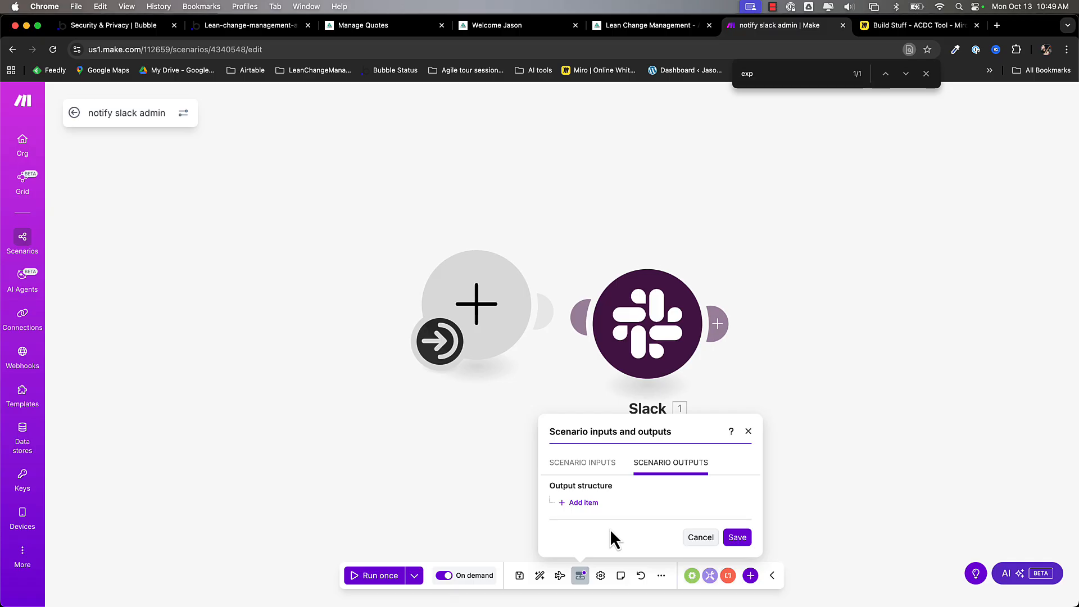
pyautogui.click(587, 462)
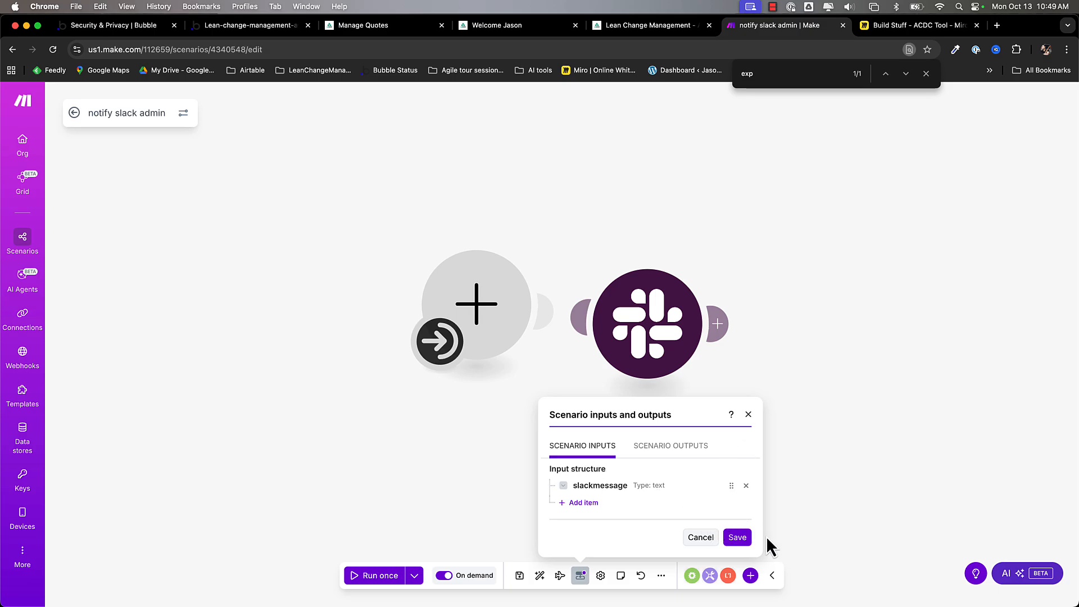
pyautogui.hotkey('ctrl', 'Tab')
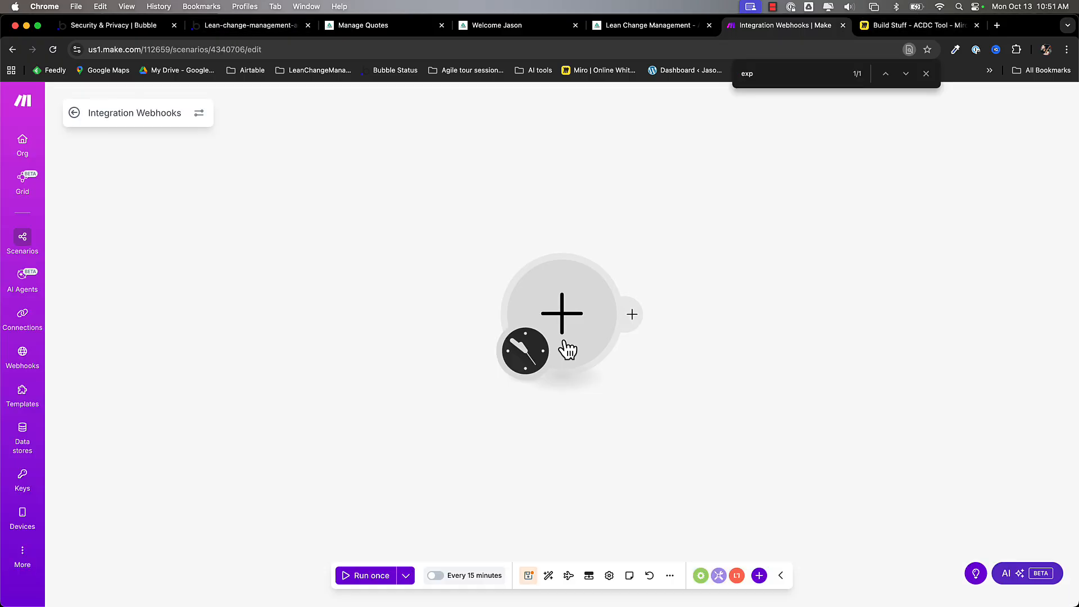
# - Add Bubble's 'Run a Workflow' as the first module, filtering the Bubble list by 'run'
pyautogui.click(561, 311)
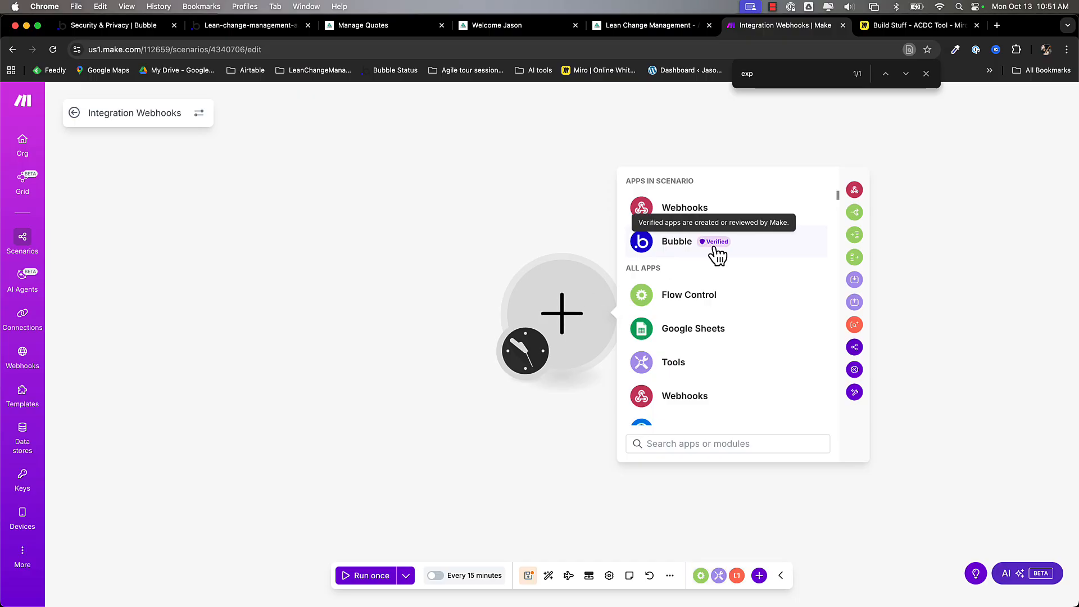
pyautogui.click(667, 250)
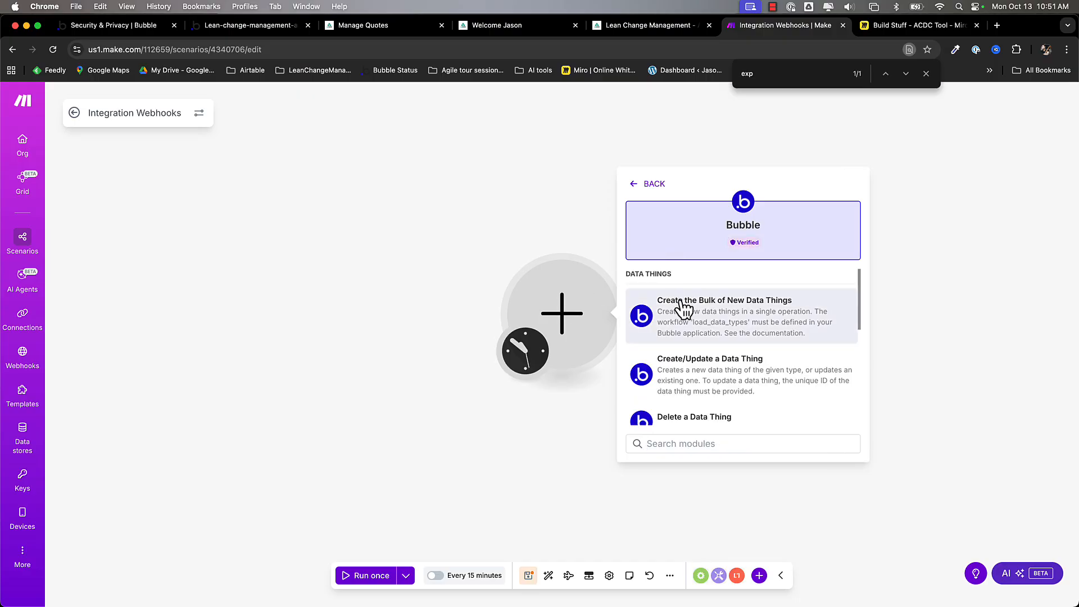
pyautogui.write('ru')
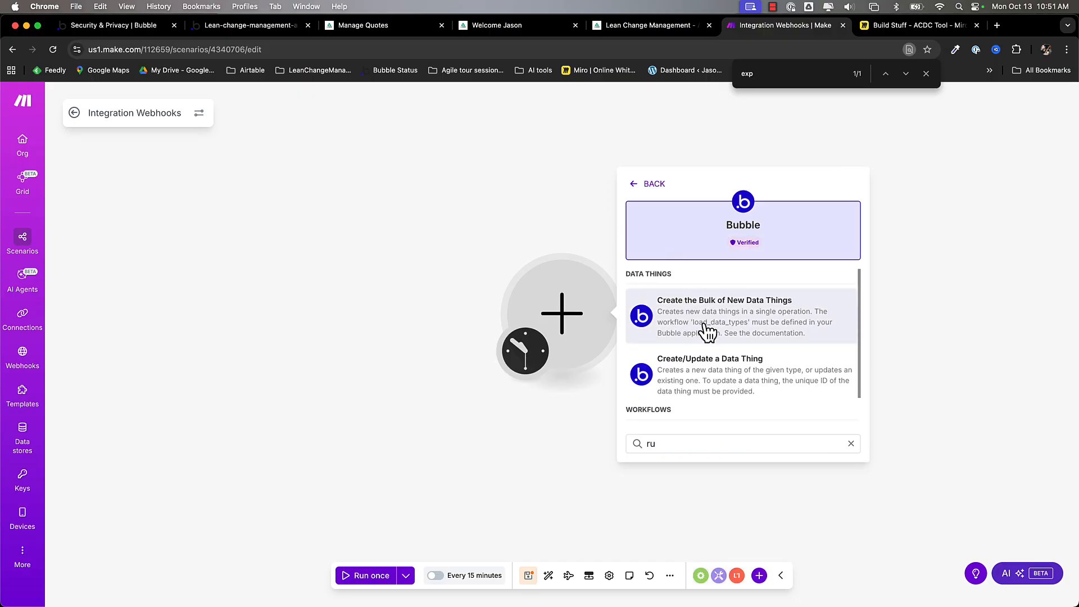
pyautogui.write('n')
pyautogui.scroll(-2, 775, 301)
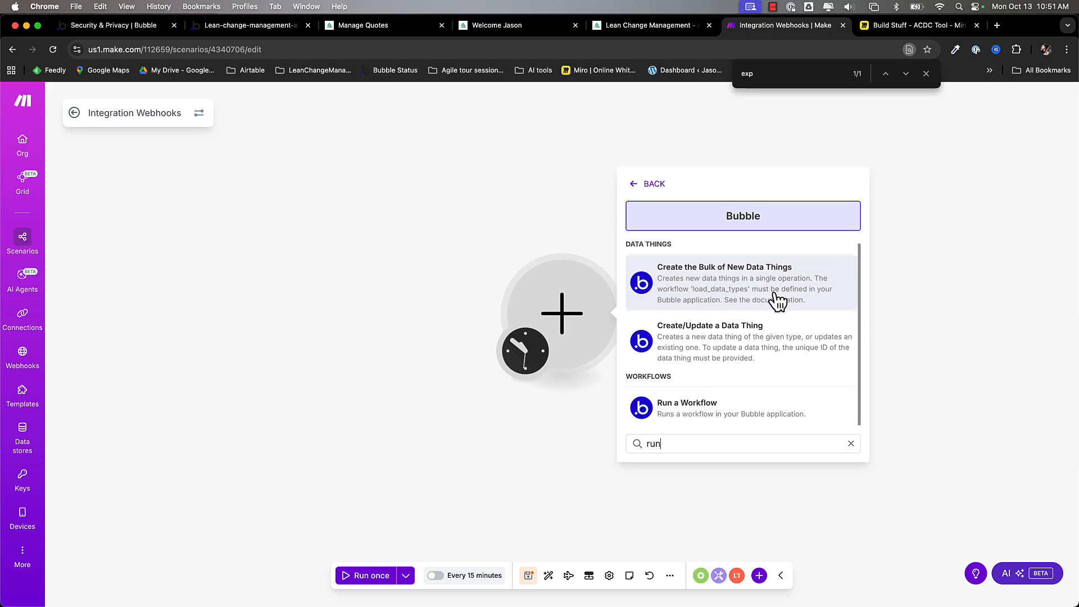
pyautogui.click(682, 412)
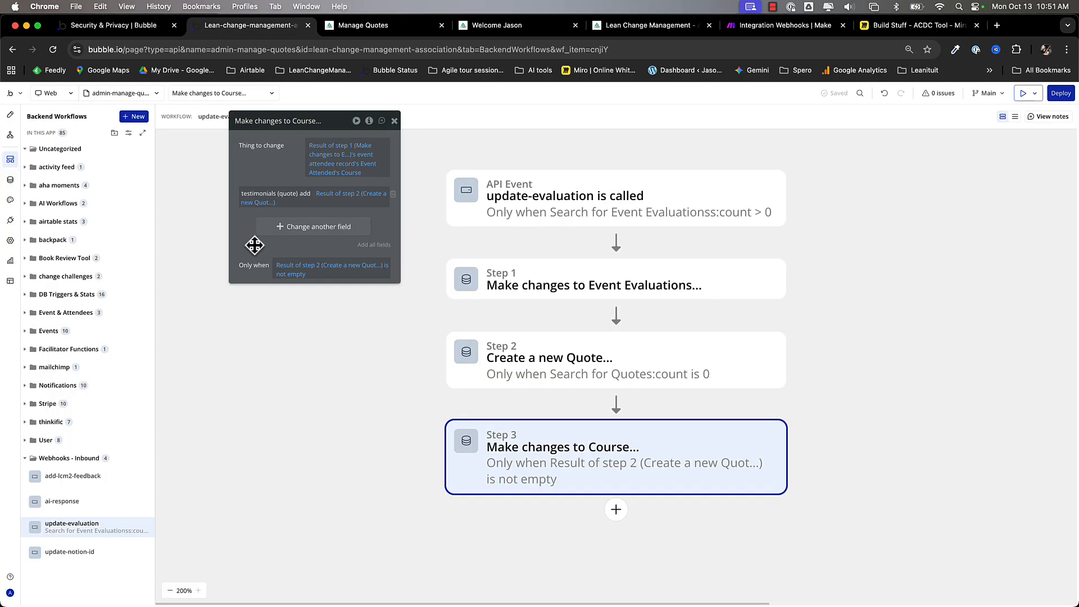
# - Copy Bubble's update-evaluation endpoint name into Make's API Workflow Name and add one empty parameter
pyautogui.moveTo(253, 243); pyautogui.dragTo(251, 284)
pyautogui.click(553, 207)
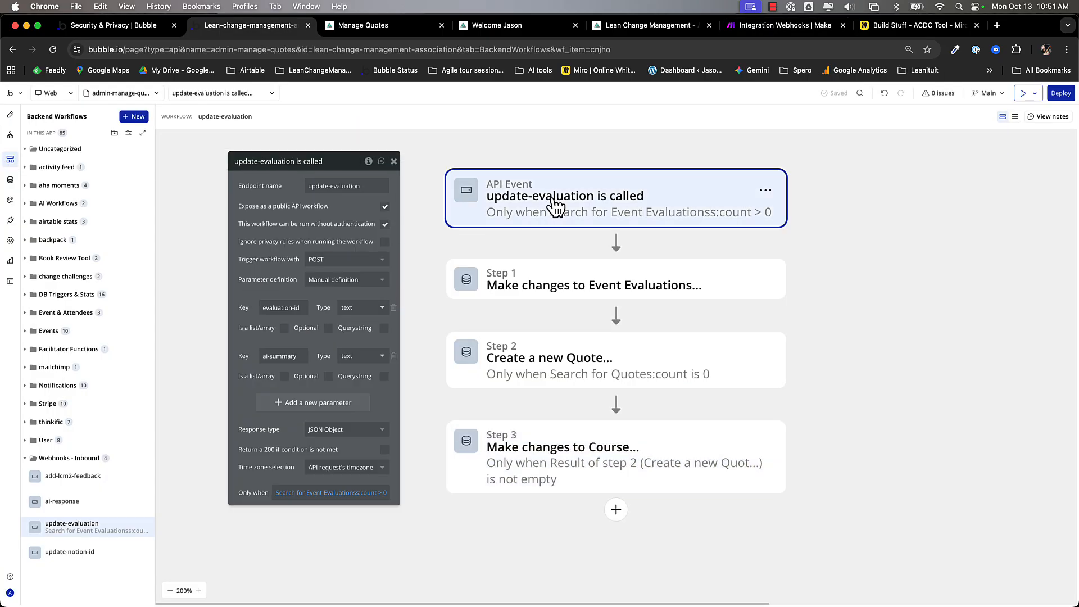
pyautogui.tripleClick(373, 186)
pyautogui.press('cmd+c')
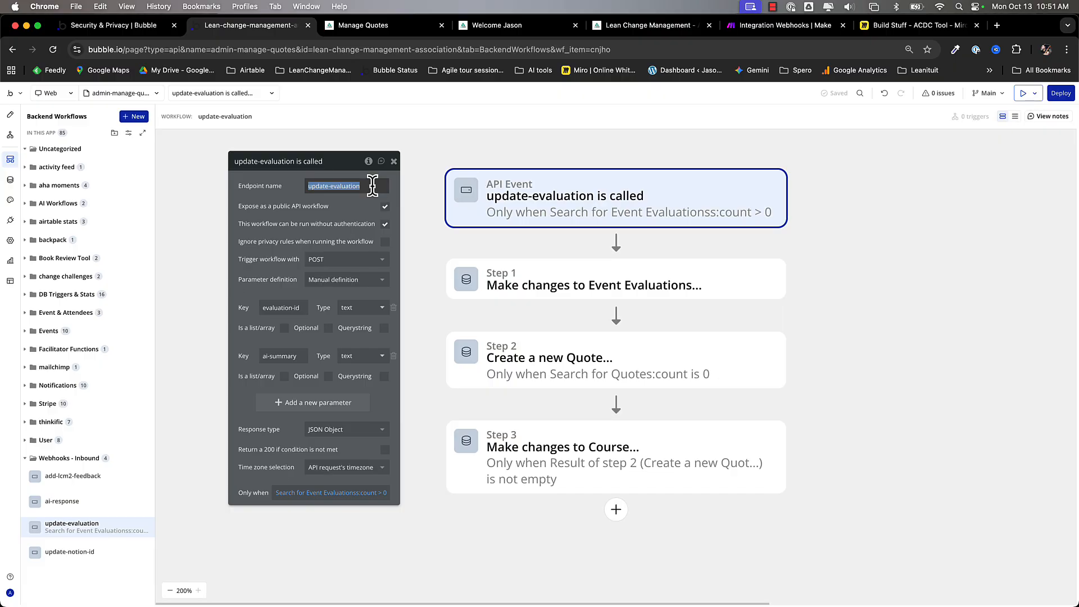
pyautogui.click(760, 26)
pyautogui.press('cmd+v')
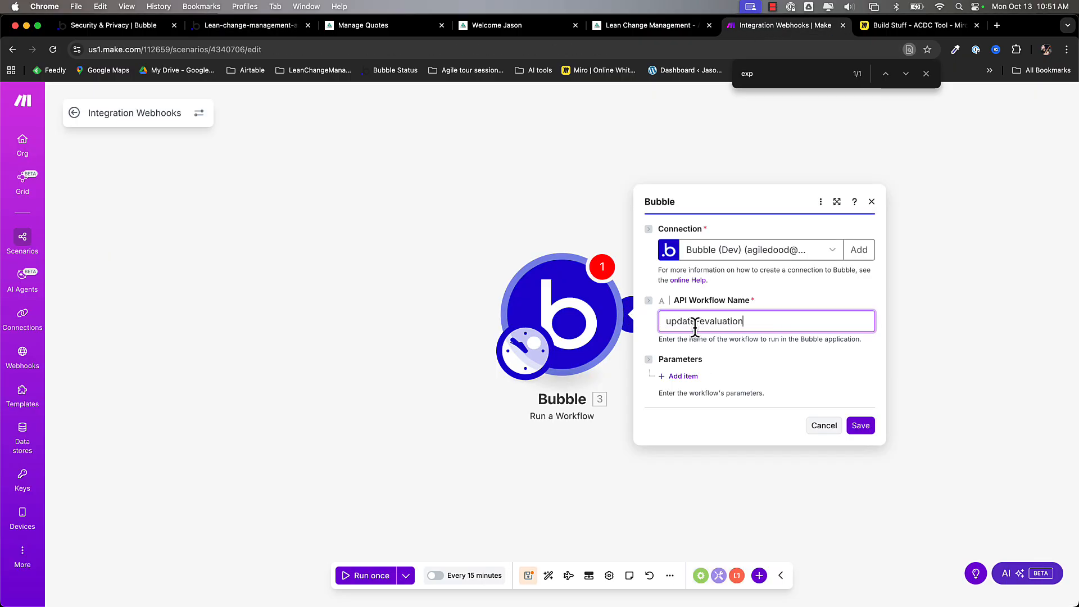
pyautogui.click(683, 377)
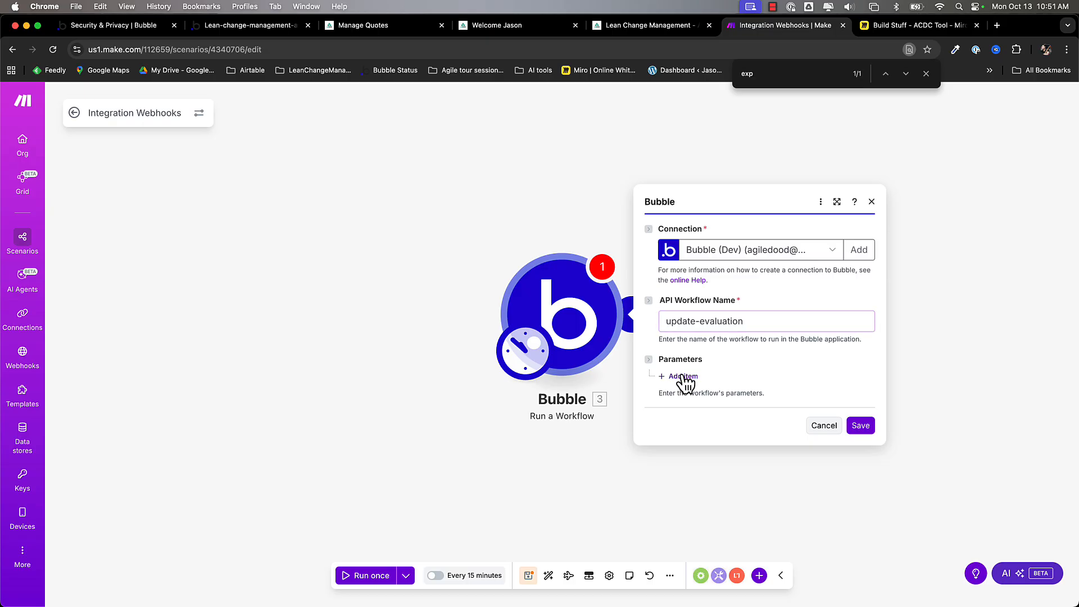
pyautogui.click(249, 27)
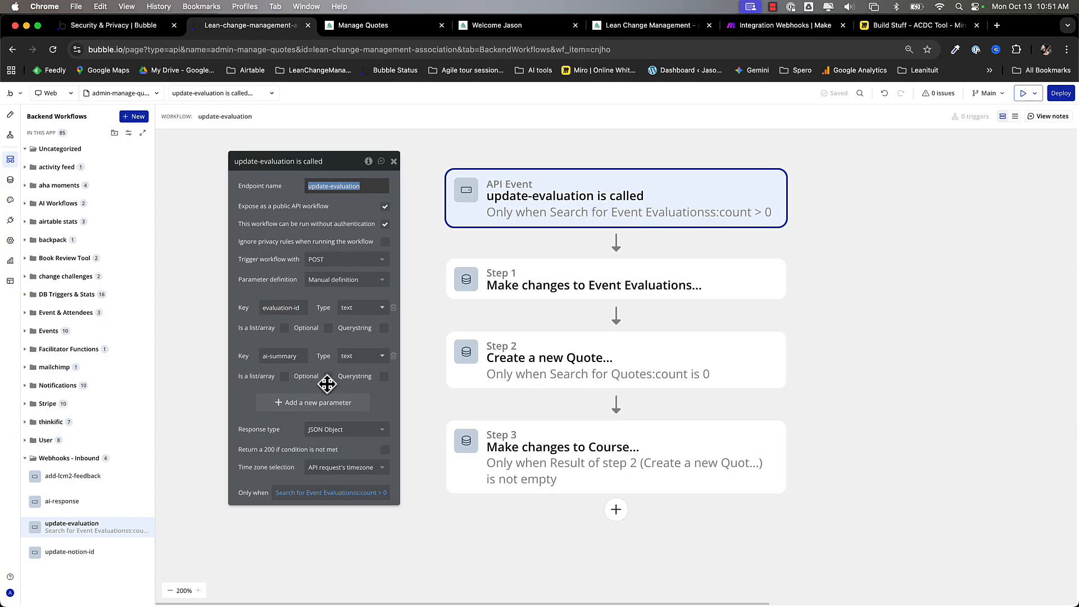
# - Name the first workflow parameter evaluation-id and set its type to Text
pyautogui.click(777, 25)
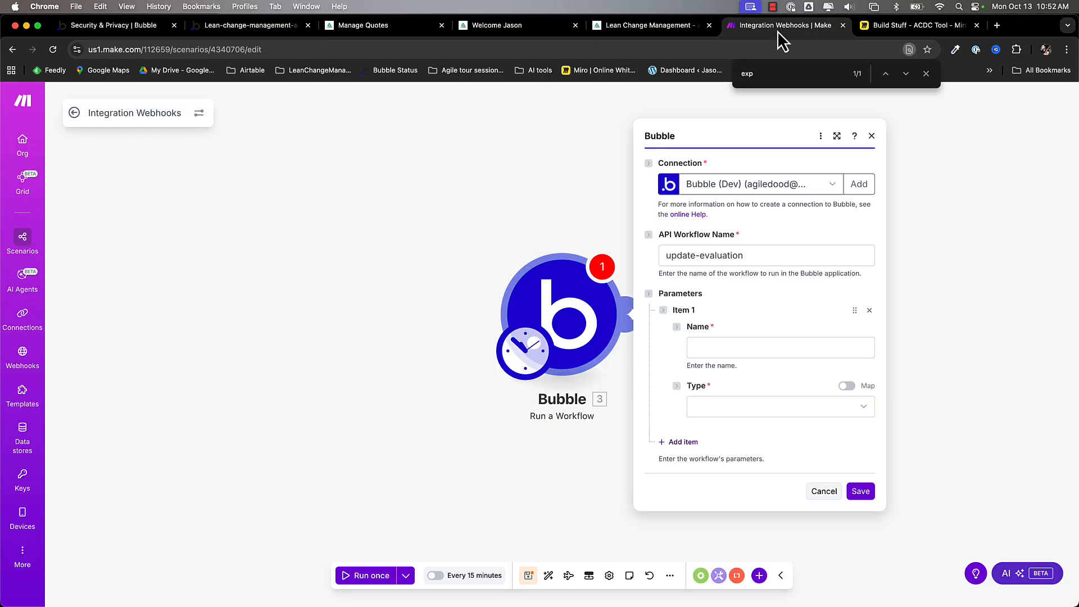
pyautogui.click(730, 345)
pyautogui.write('evaluation-id')
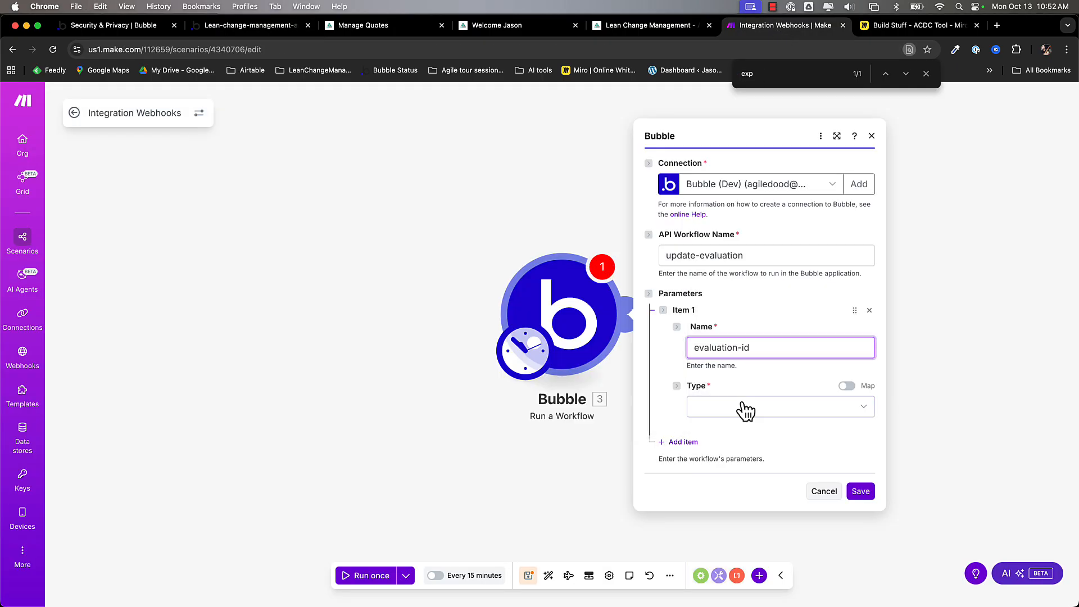
pyautogui.click(741, 407)
pyautogui.click(736, 427)
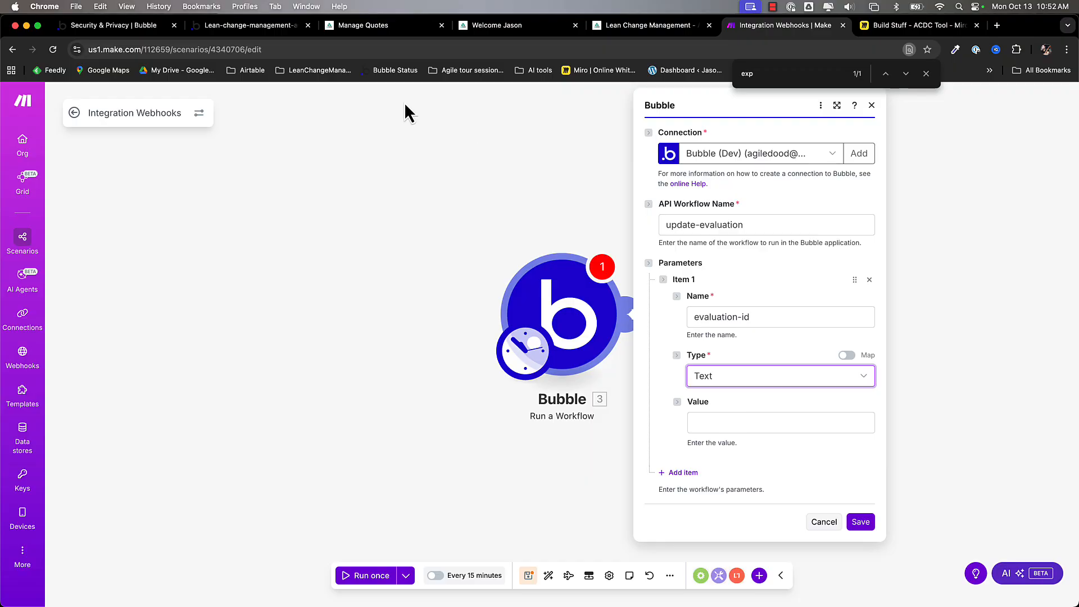
# - Add the second parameter ai-summary as Text and save the Bubble module
pyautogui.click(264, 25)
pyautogui.tripleClick(287, 354)
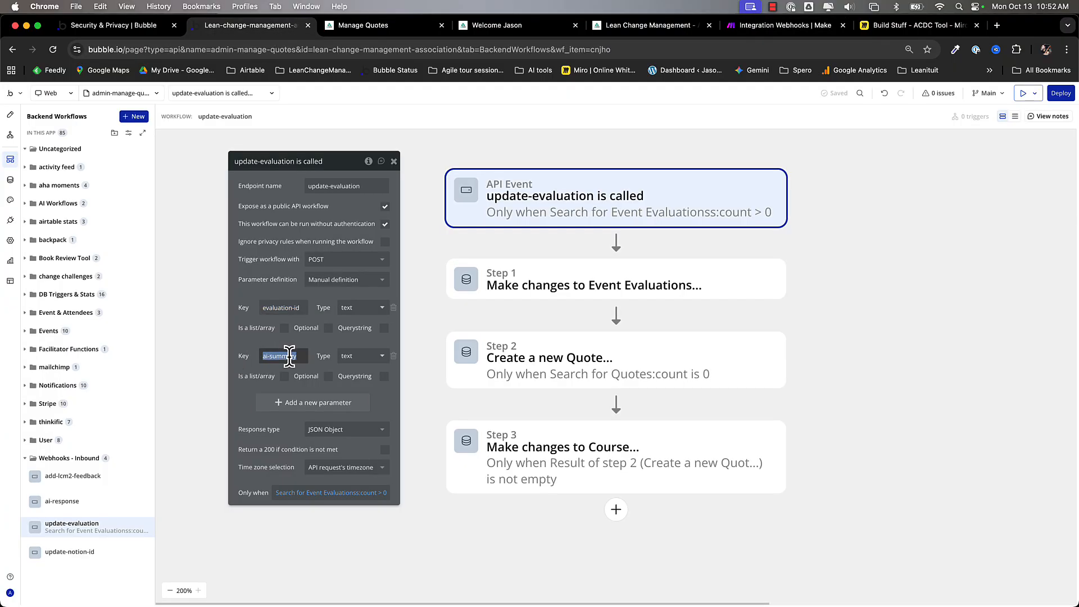
pyautogui.press('cmd+f')
pyautogui.write('exp')
pyautogui.click(769, 34)
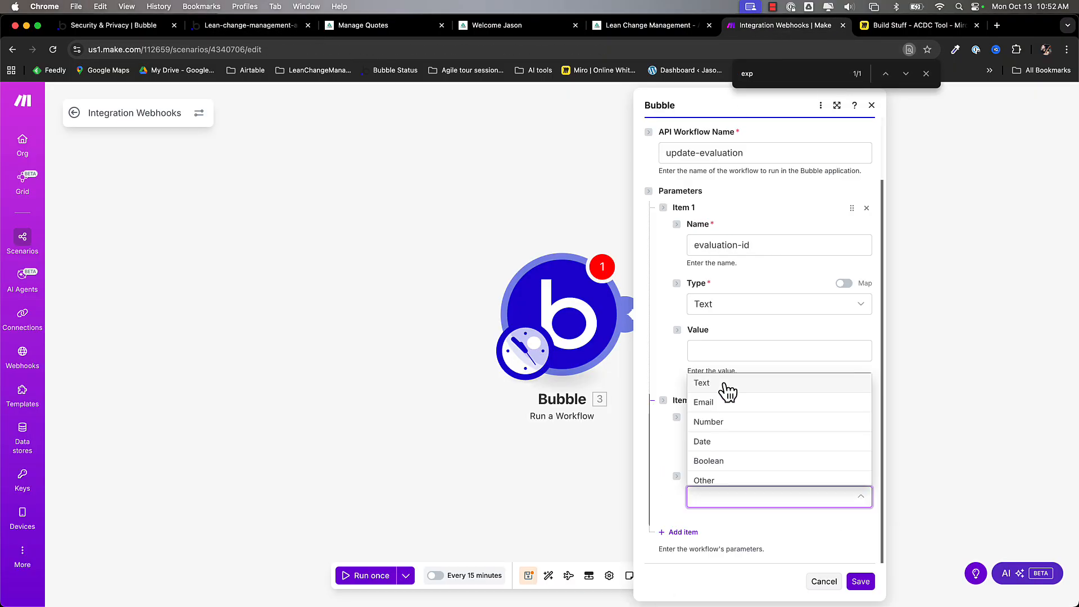
pyautogui.click(724, 383)
pyautogui.click(667, 295)
pyautogui.click(743, 352)
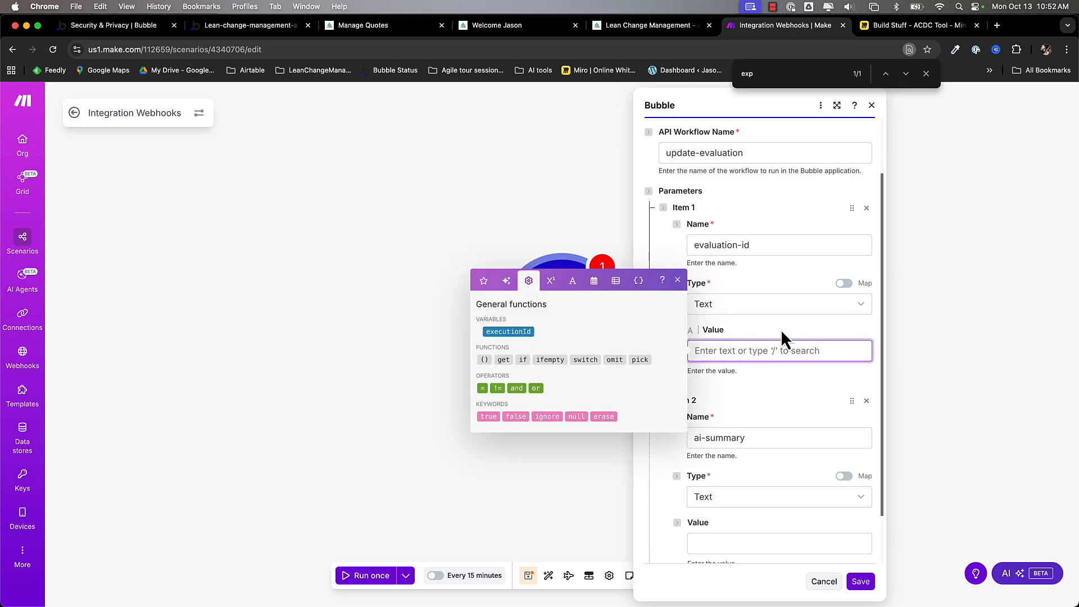
pyautogui.click(782, 333)
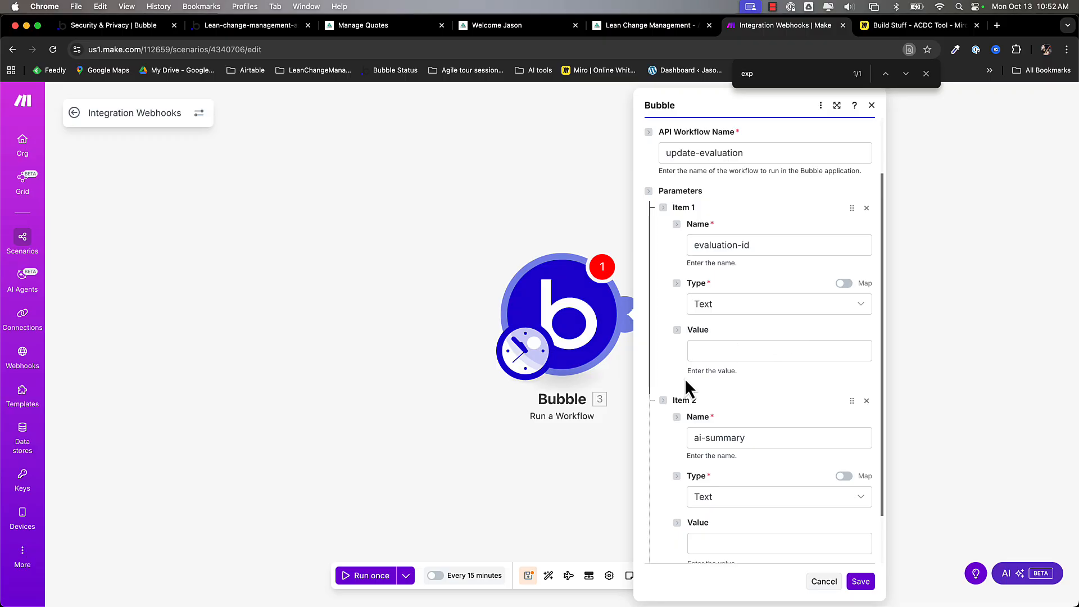
pyautogui.click(864, 583)
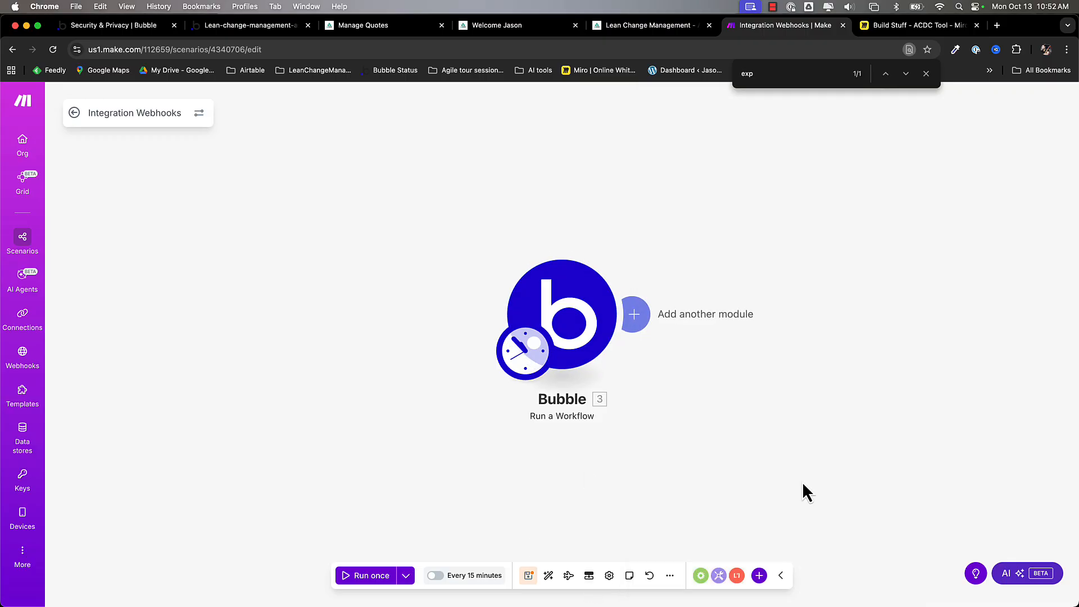
# - Create the evalid scenario input, described as the unique evaluation id Bubble uses to find the record
pyautogui.click(589, 576)
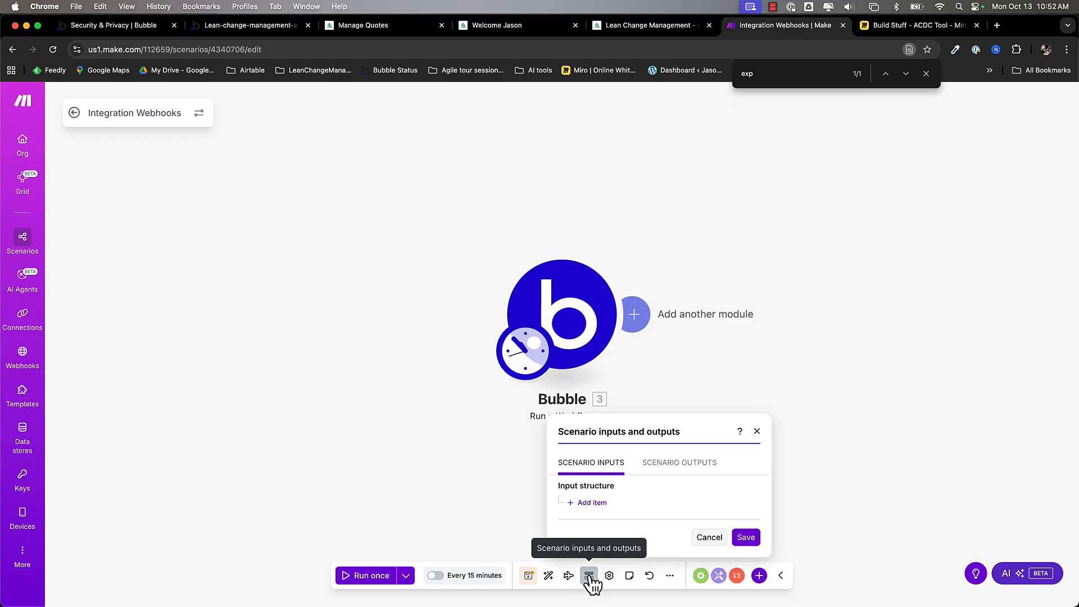
pyautogui.click(590, 506)
pyautogui.click(620, 214)
pyautogui.write('evalid')
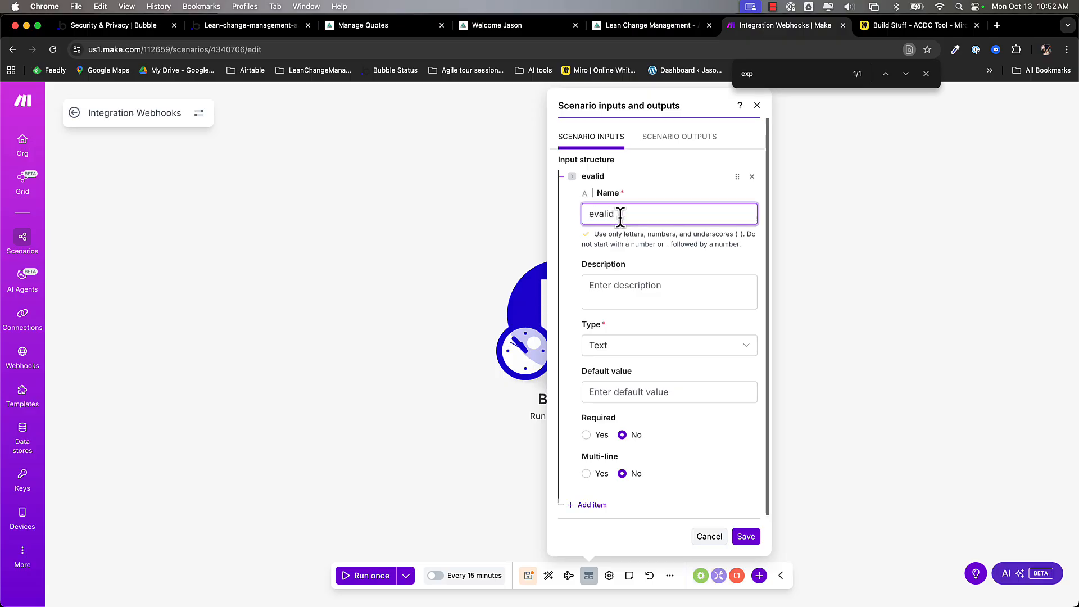
pyautogui.click(620, 279)
pyautogui.write('This is the unique')
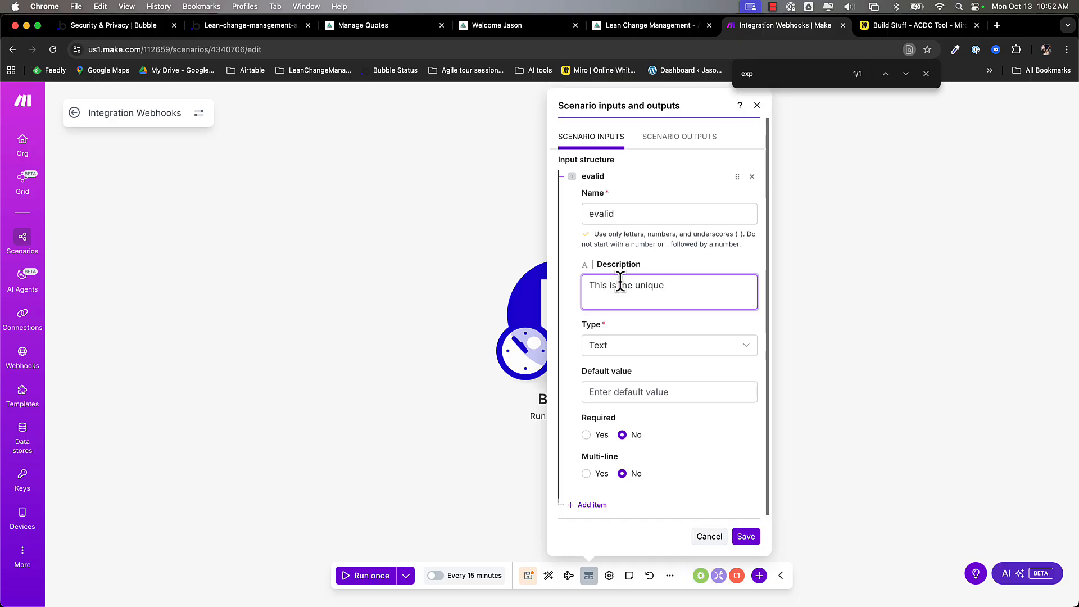
pyautogui.write(' evaluation id that you must se')
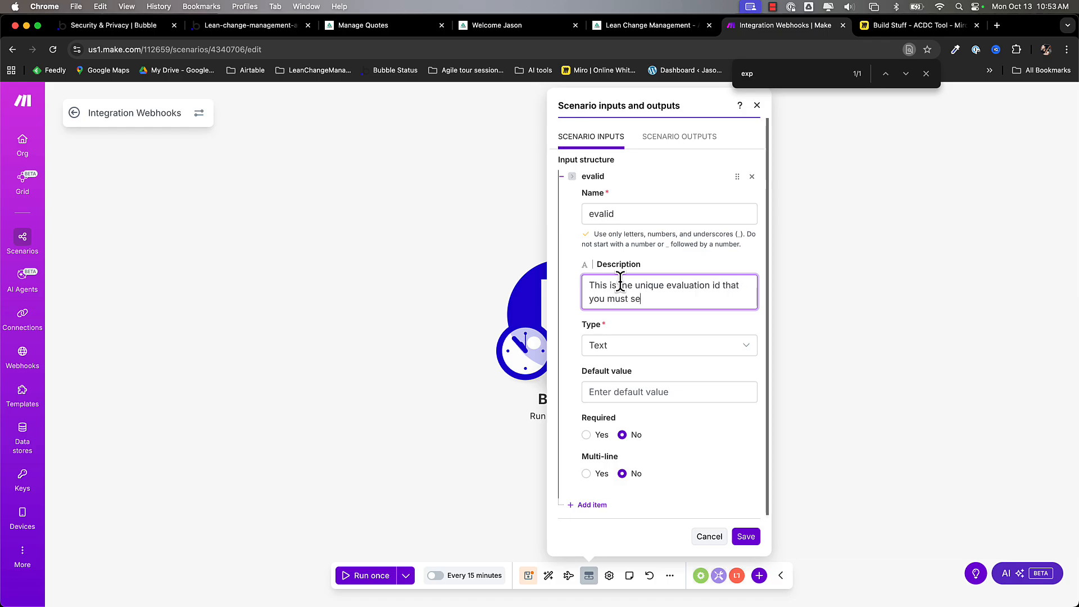
pyautogui.write('nd to bubble so we can ')
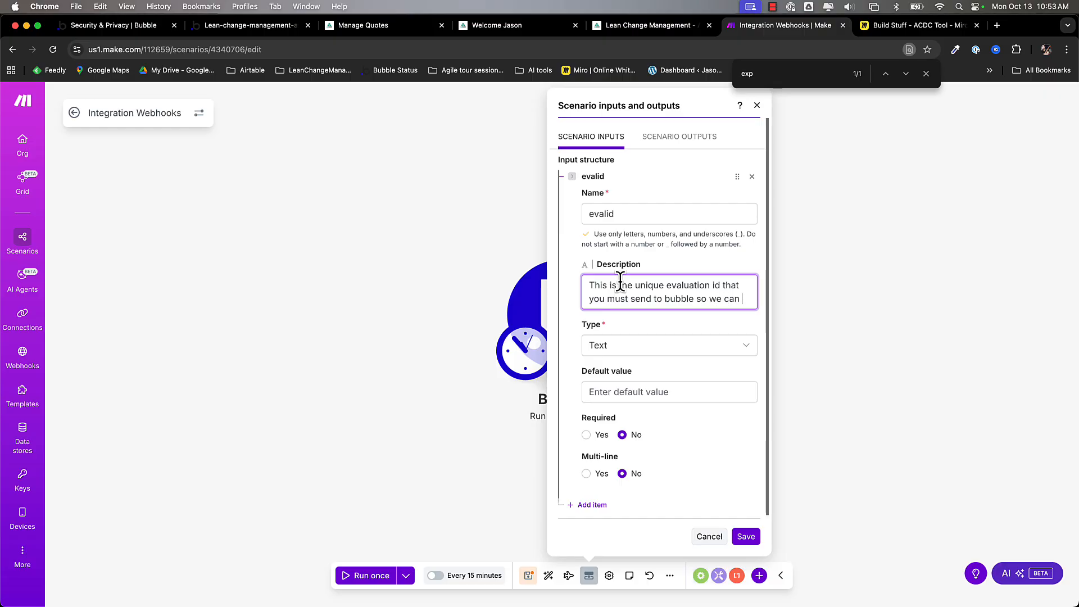
pyautogui.write('find that record.')
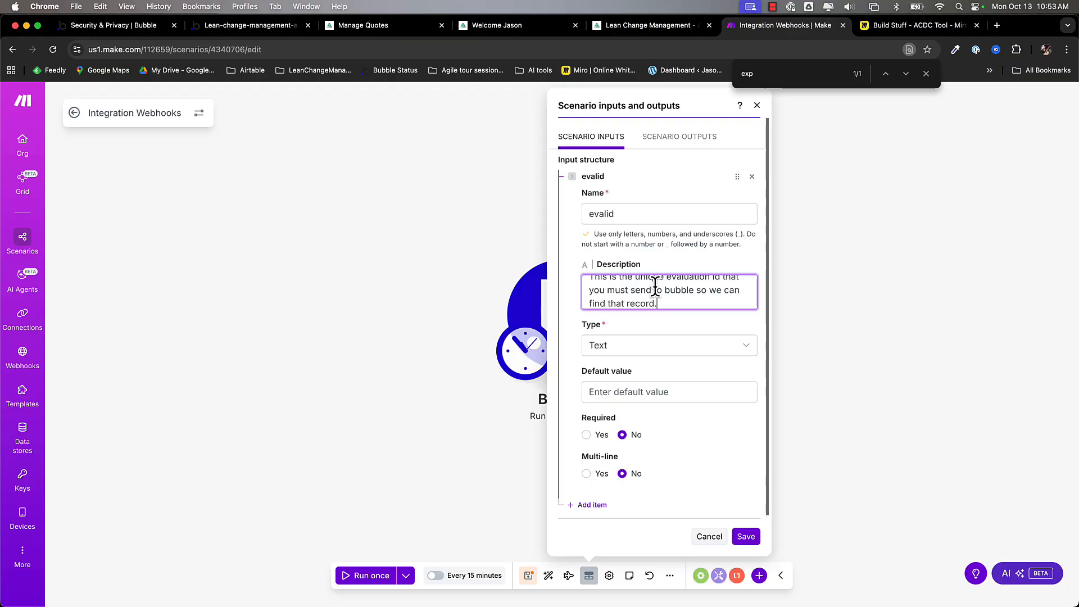
pyautogui.scroll(1, 655, 292)
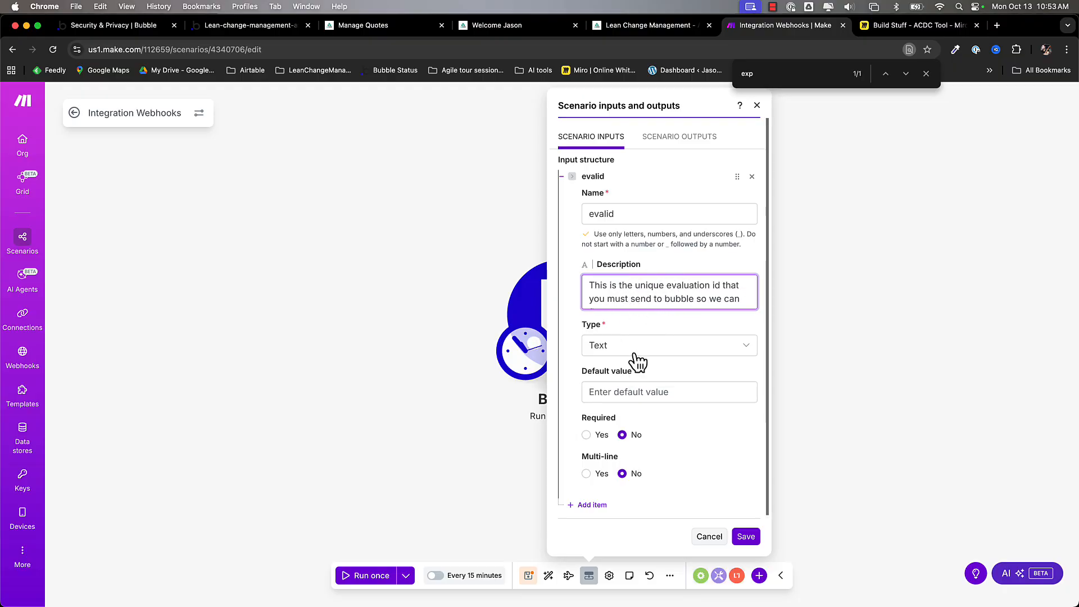
pyautogui.tripleClick(623, 290)
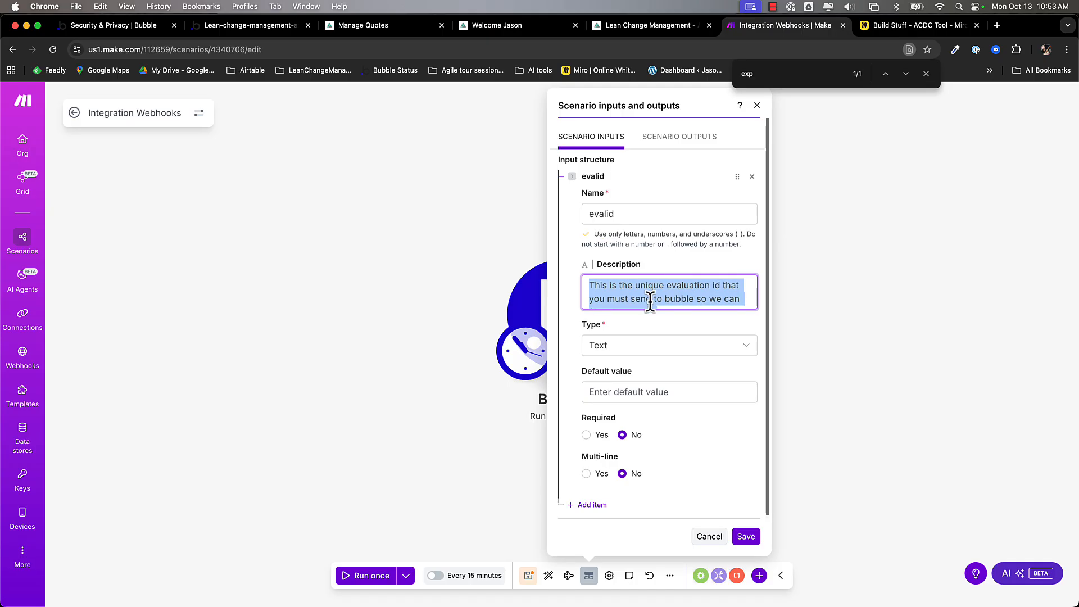
pyautogui.click(596, 505)
pyautogui.scroll(-3, 648, 454)
# - Name the second input aisummary, describe it as the agent's evaluation summary, and save the inputs
pyautogui.click(625, 360)
pyautogui.write('aisummary')
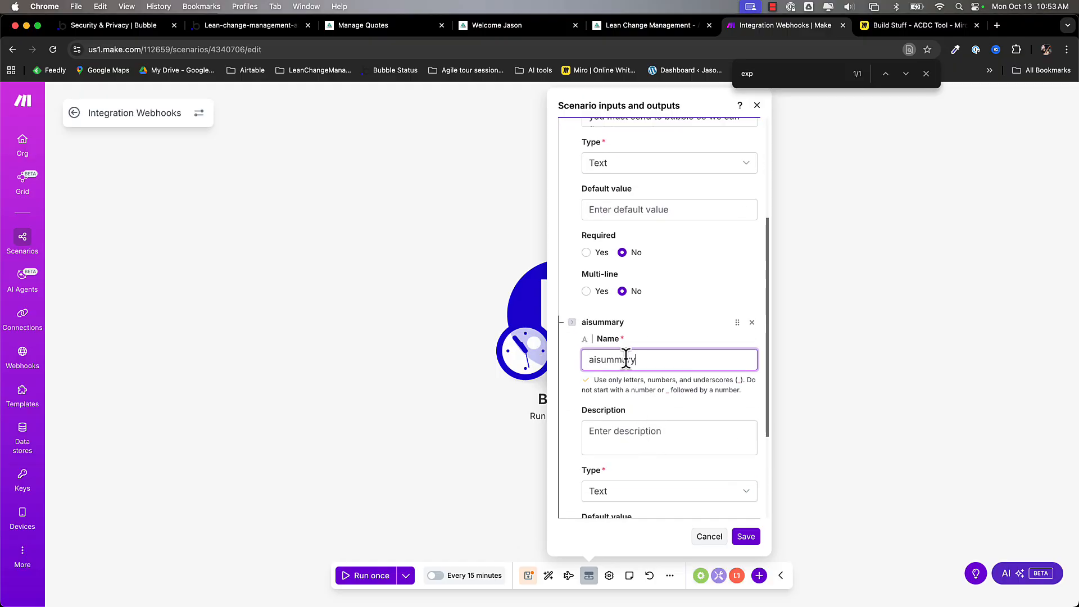
pyautogui.click(644, 439)
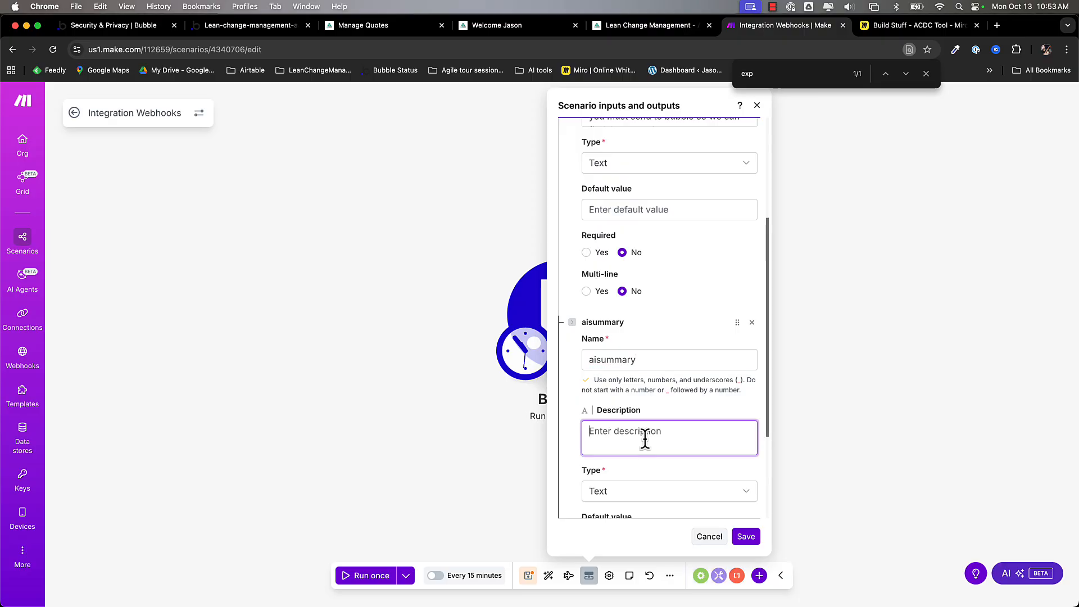
pyautogui.write('This is the summary you wi')
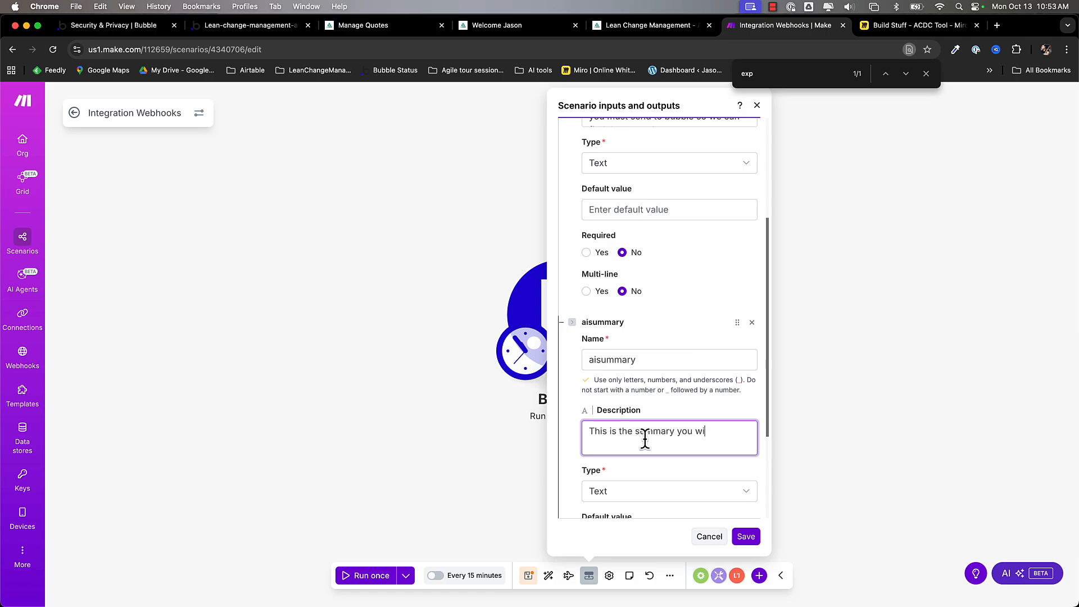
pyautogui.write('rom the')
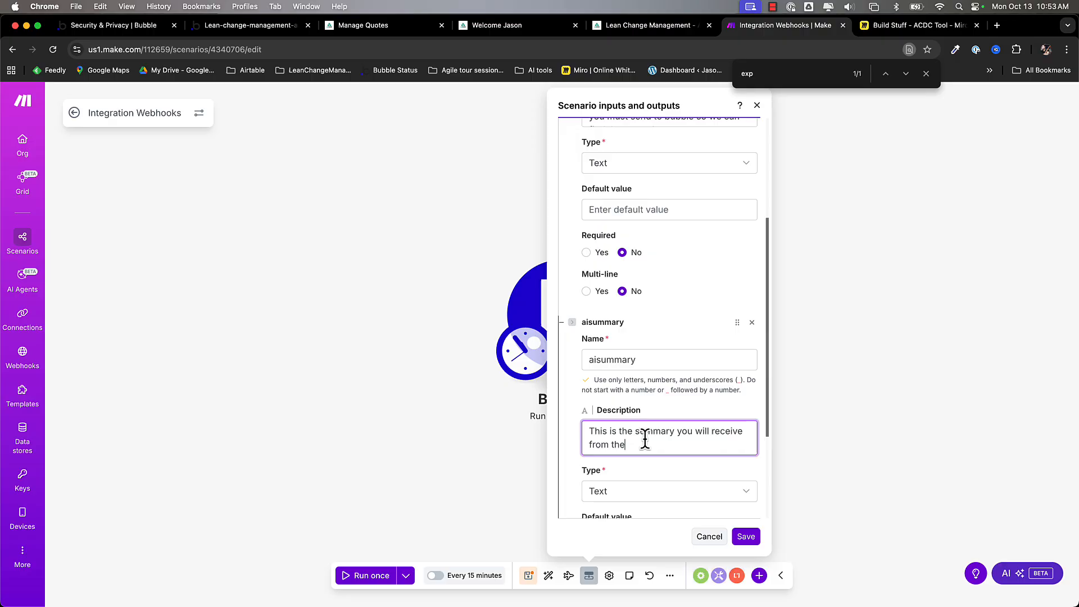
pyautogui.write(' agent that evaluat')
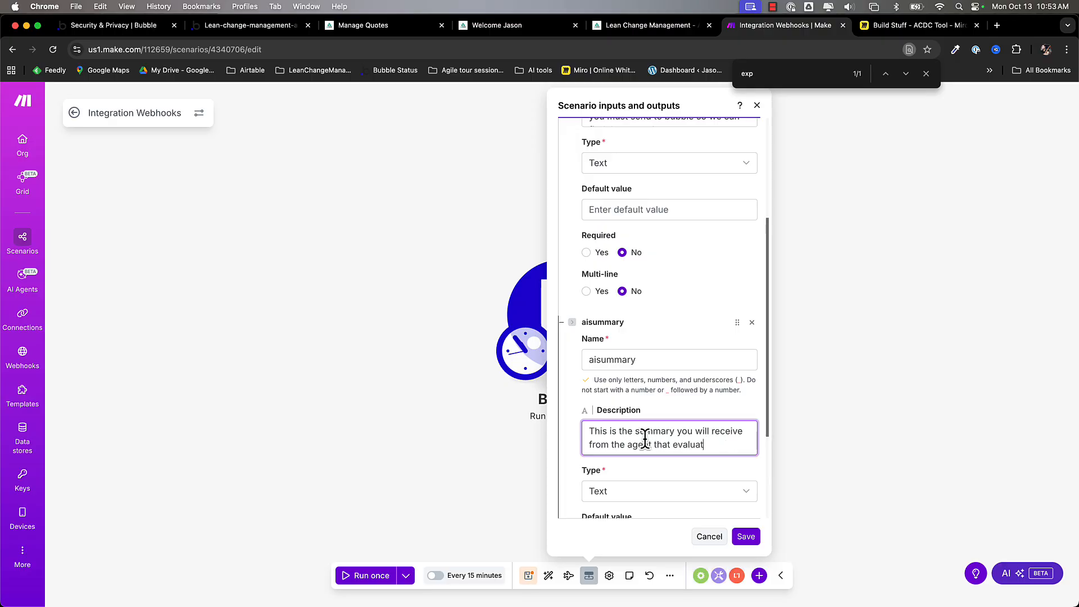
pyautogui.write('ions the s')
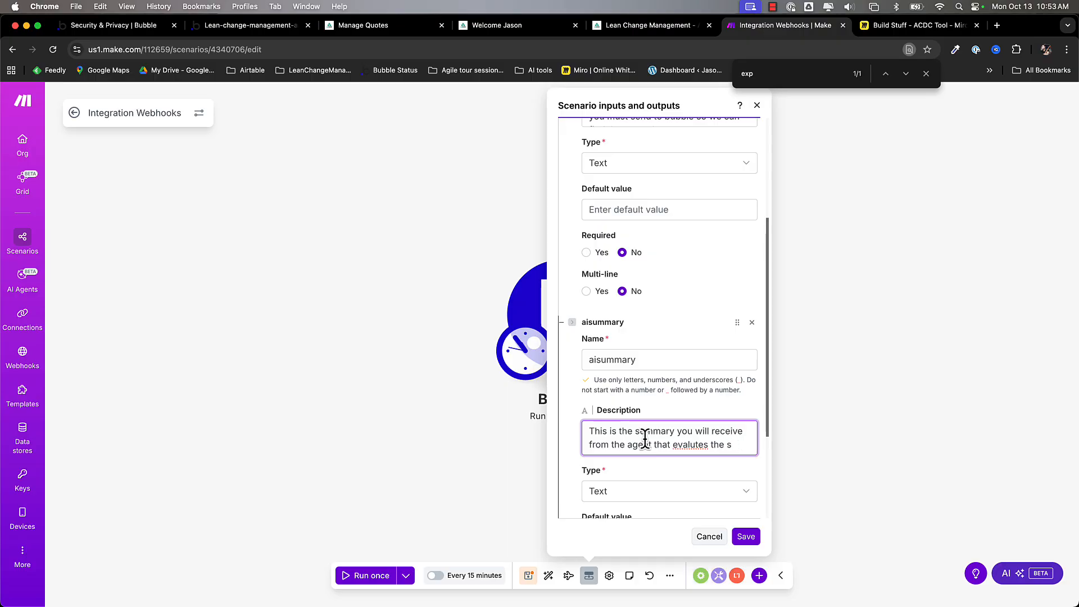
pyautogui.write("'s evalutions")
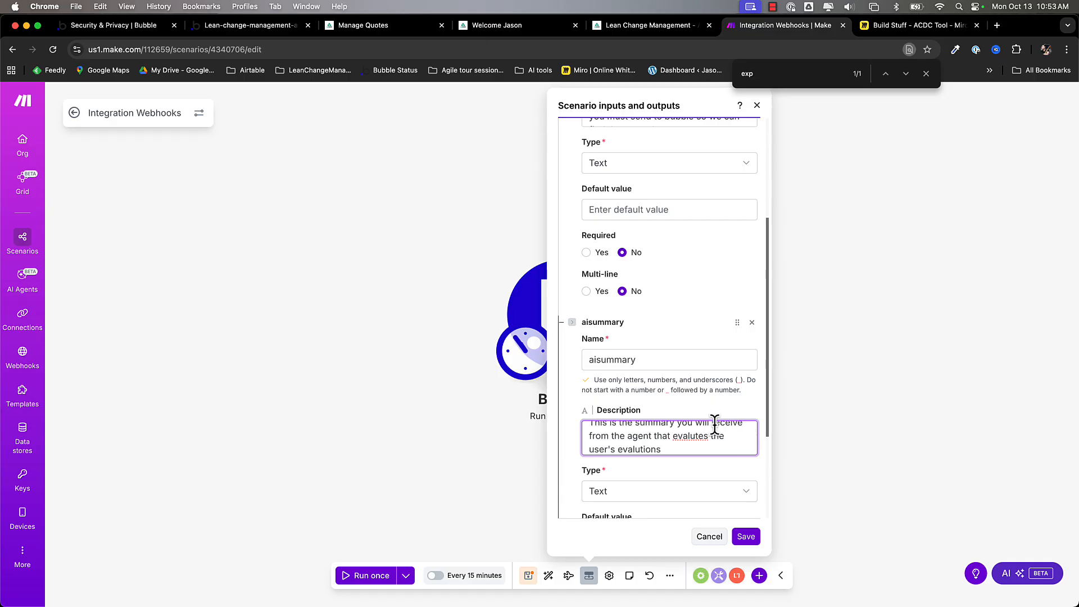
pyautogui.doubleClick(693, 437)
pyautogui.write('evaluate')
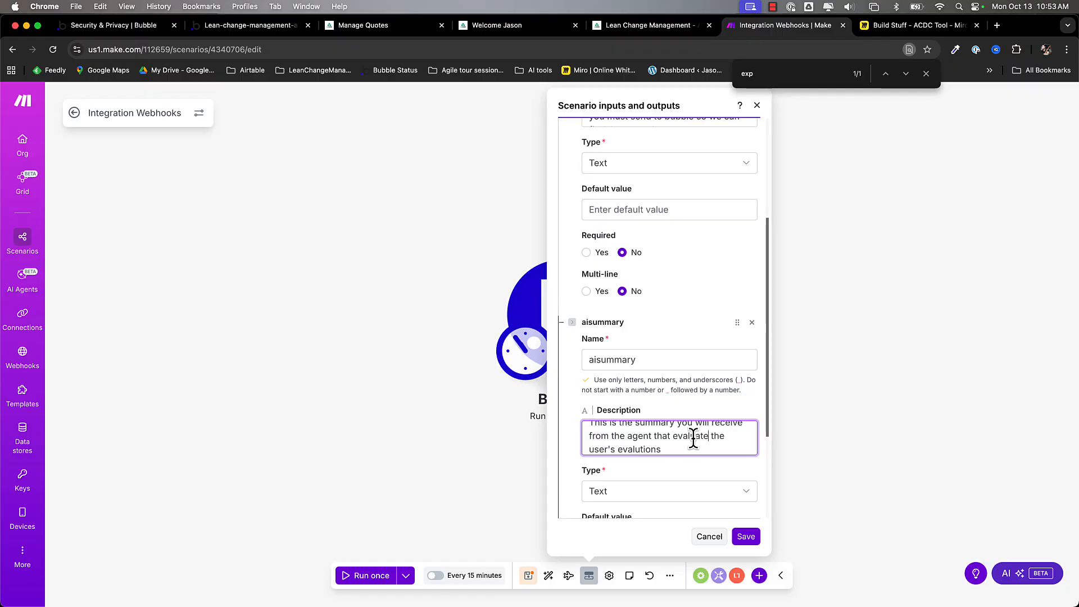
pyautogui.scroll(-5, 667, 466)
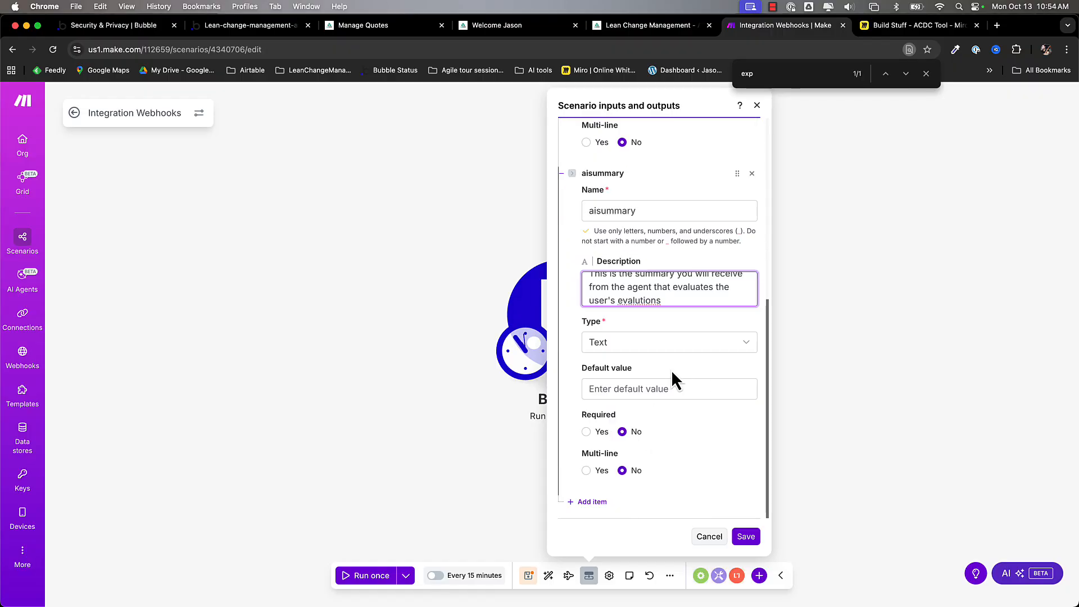
pyautogui.click(745, 536)
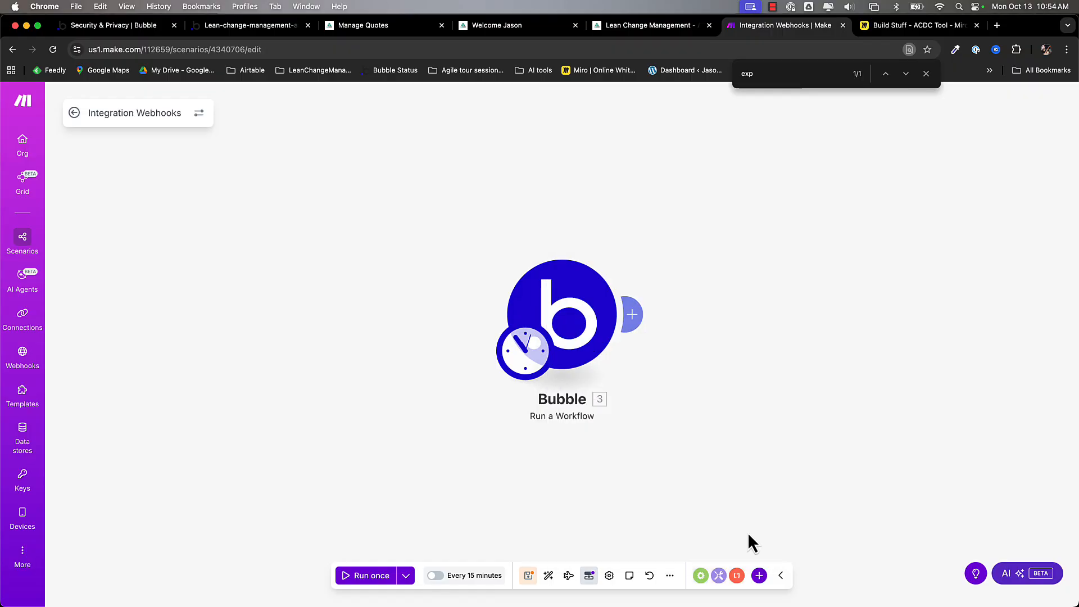
# - Map the evalid scenario input into the Bubble step's evaluation-id value
pyautogui.click(588, 576)
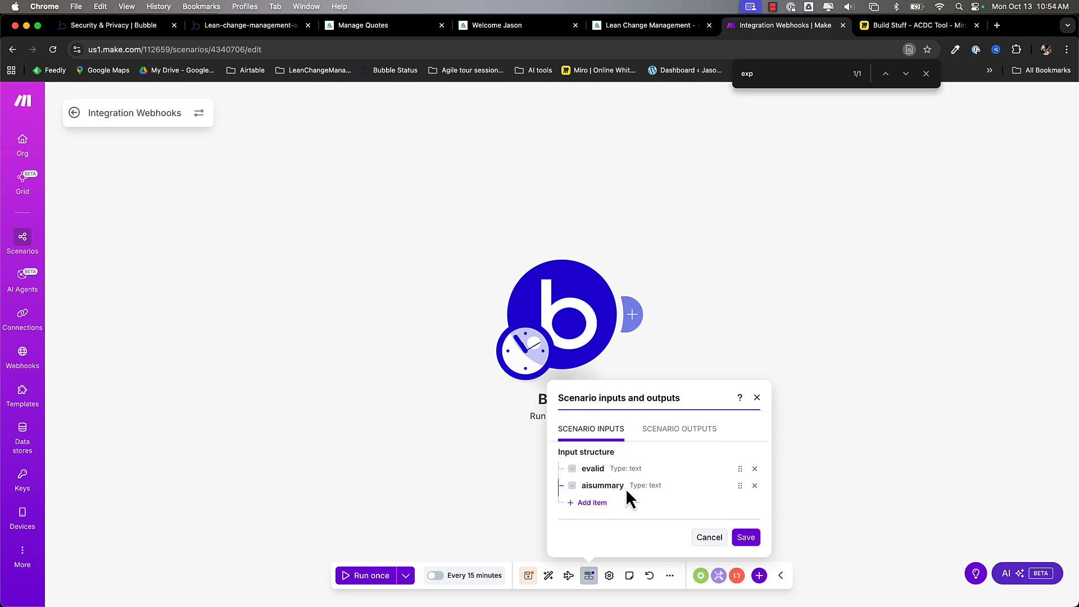
pyautogui.click(709, 538)
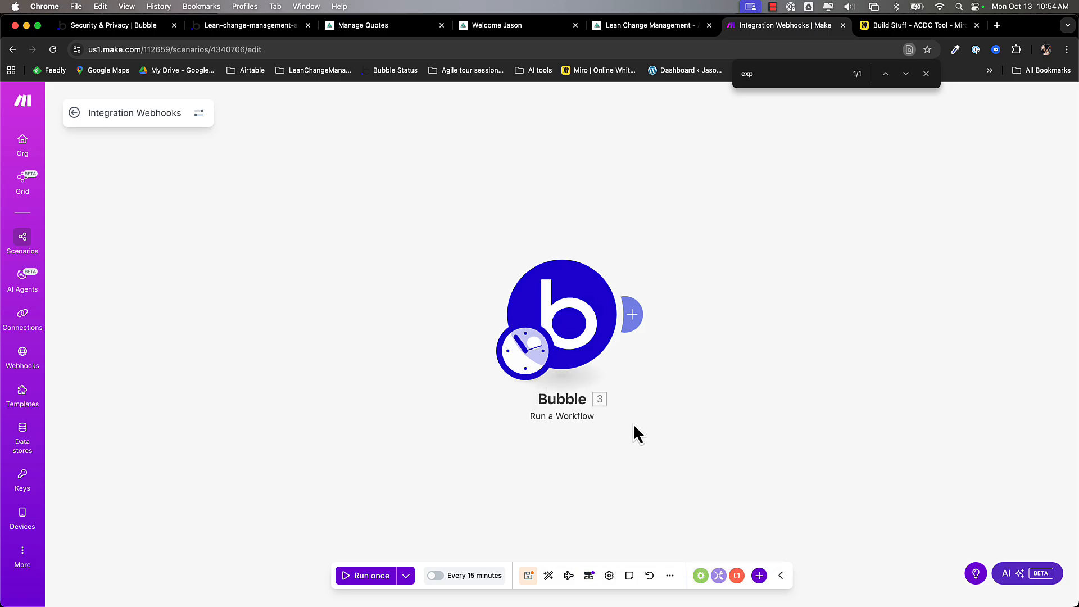
pyautogui.click(585, 322)
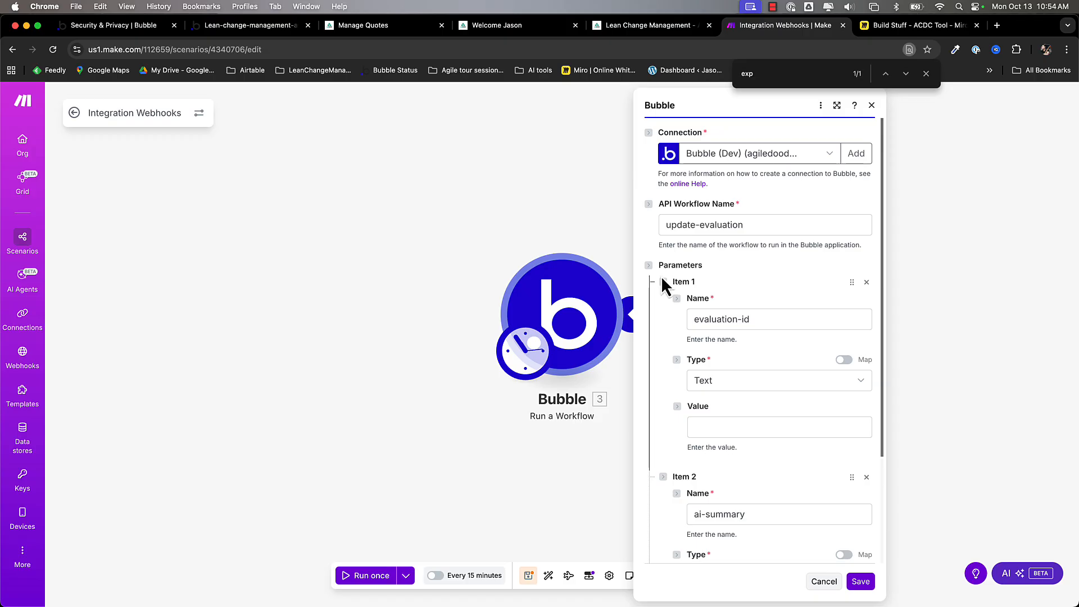
pyautogui.click(716, 427)
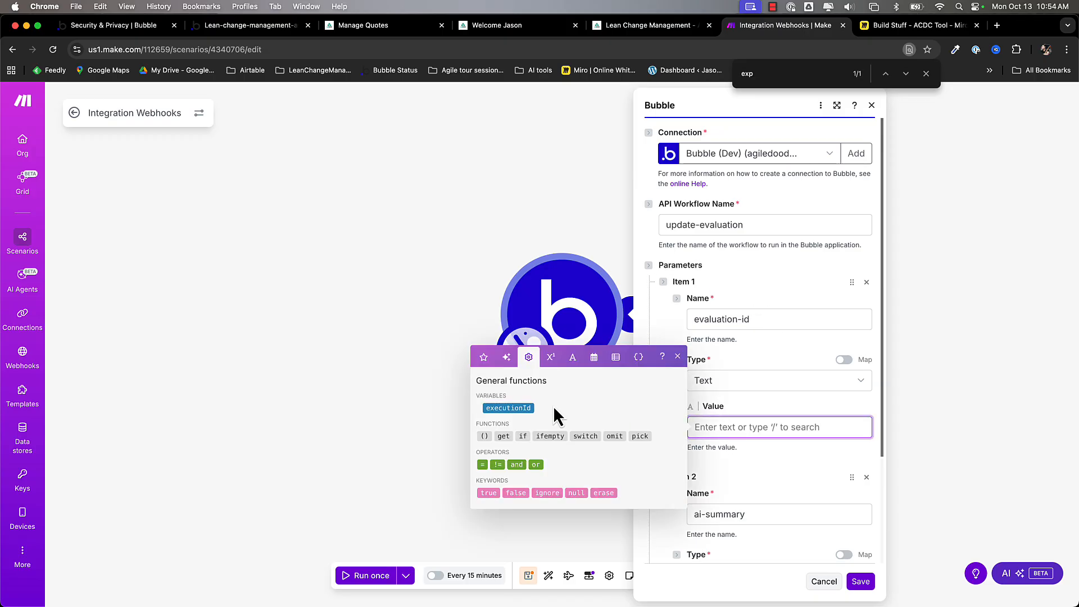
pyautogui.click(639, 357)
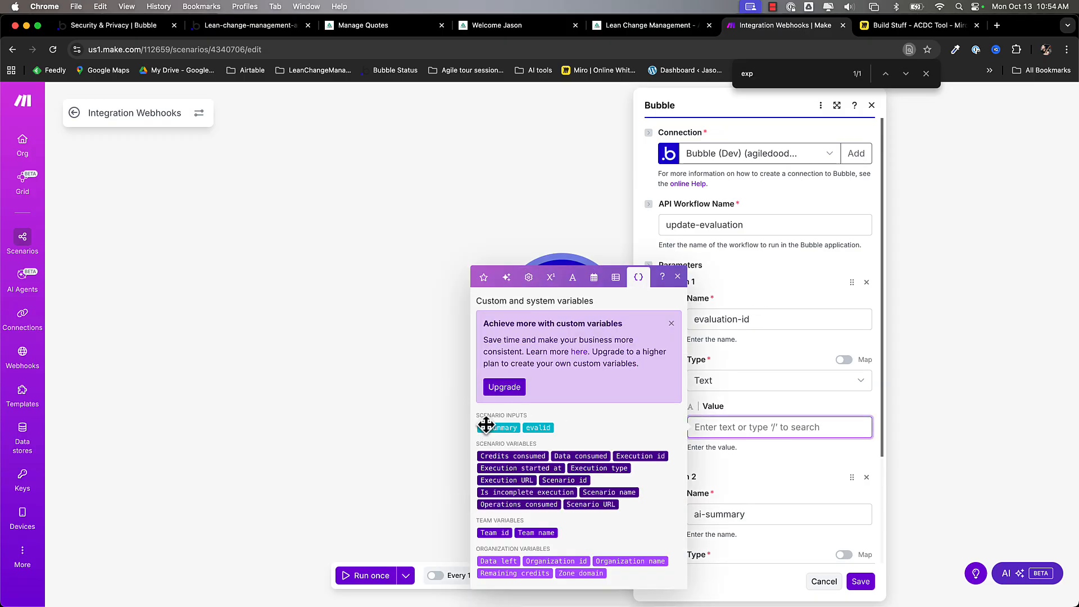
pyautogui.click(541, 429)
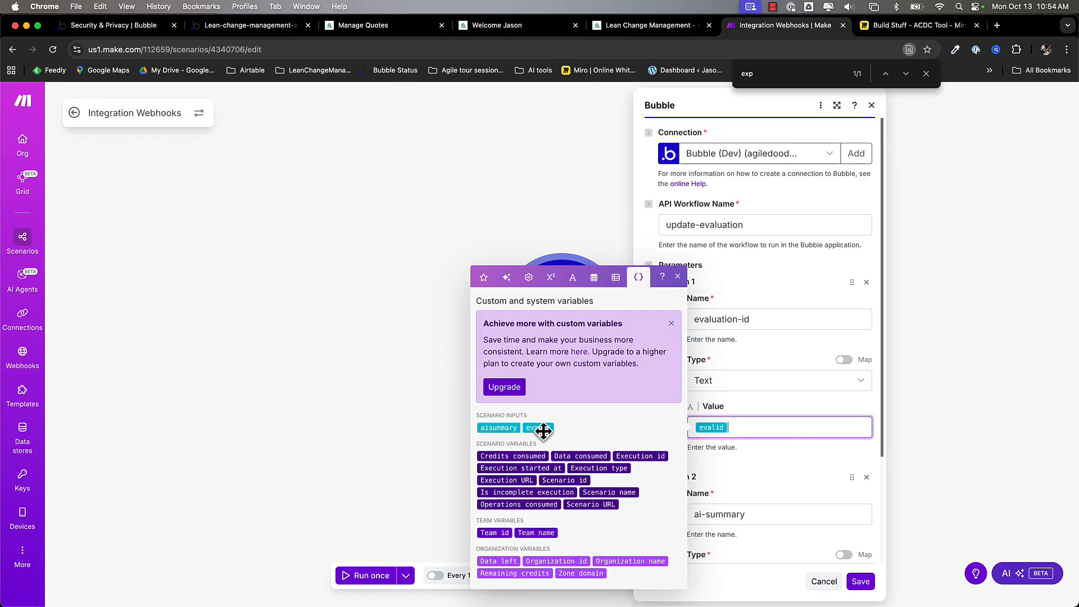
pyautogui.click(738, 541)
pyautogui.scroll(-5, 738, 542)
# - Map aisummary into the ai-summary value, save the step, and color the scenario 2 shape teal
pyautogui.click(729, 482)
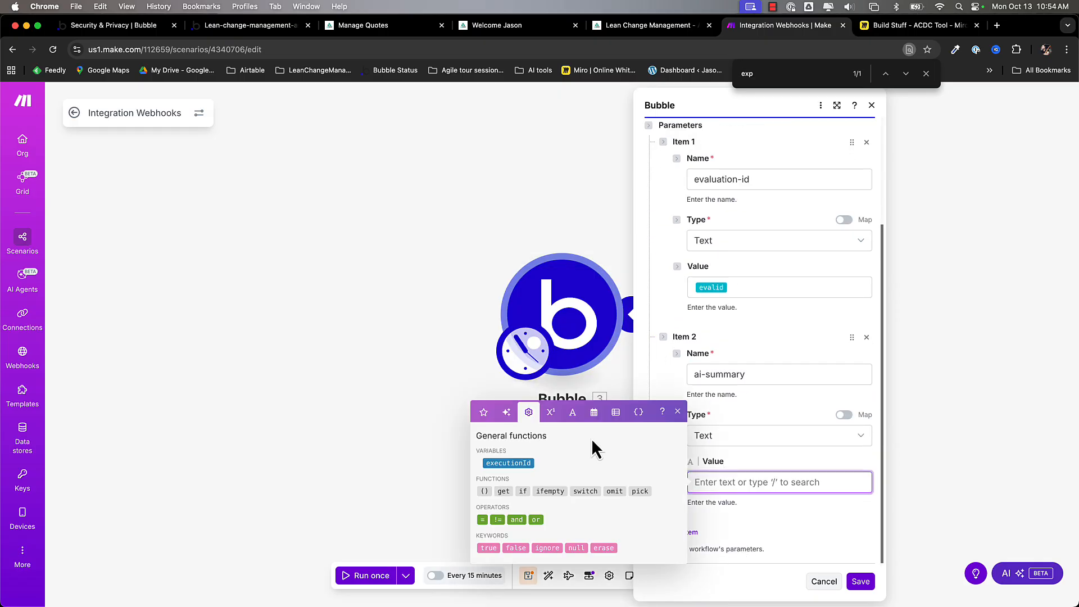
pyautogui.click(638, 413)
pyautogui.click(501, 439)
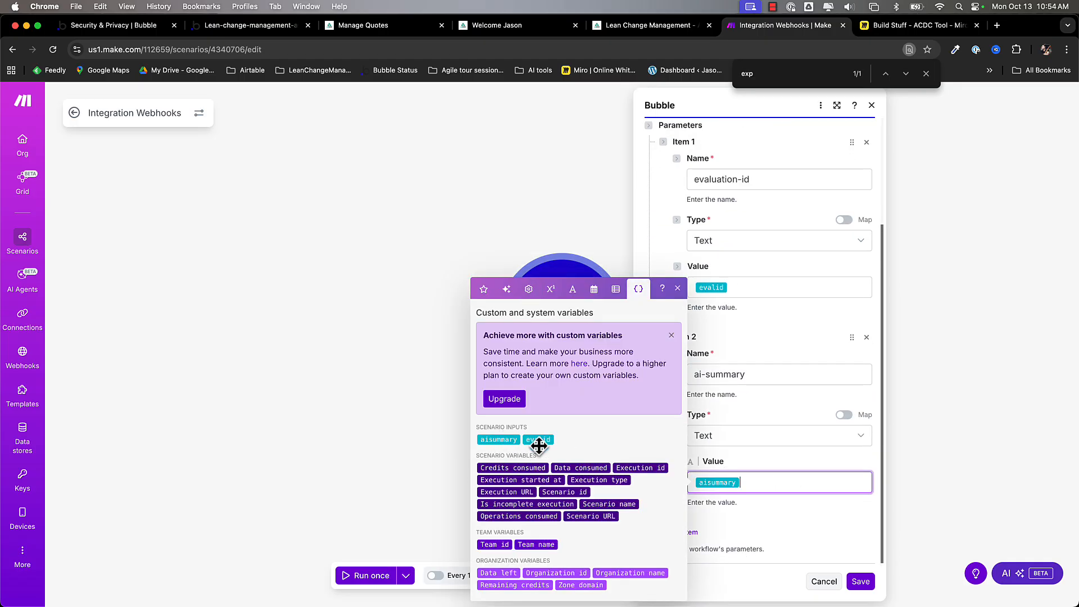
pyautogui.click(860, 581)
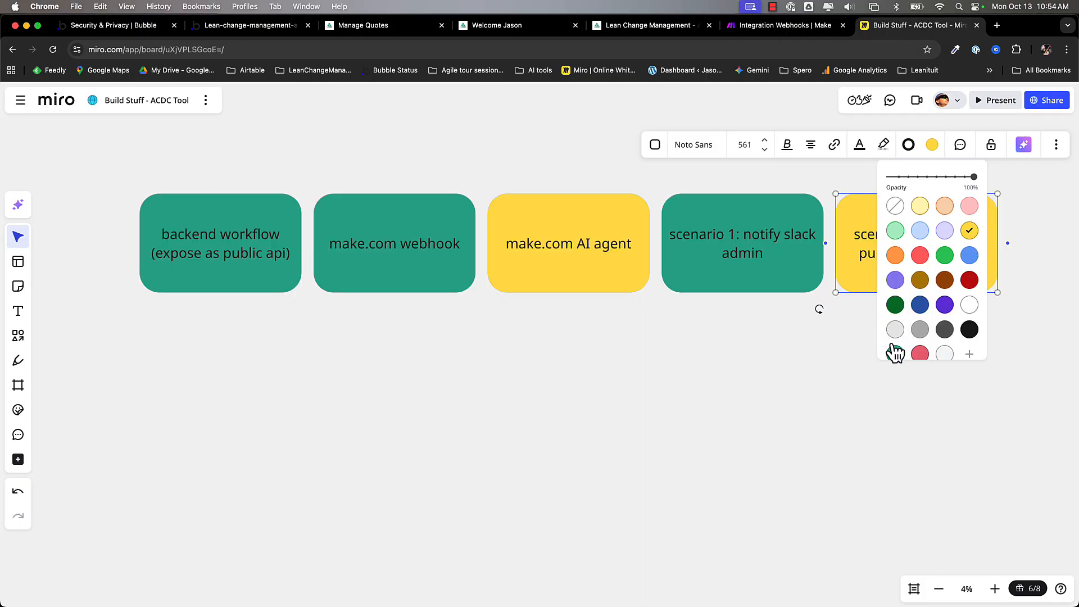
pyautogui.click(898, 353)
pyautogui.click(789, 373)
pyautogui.click(541, 242)
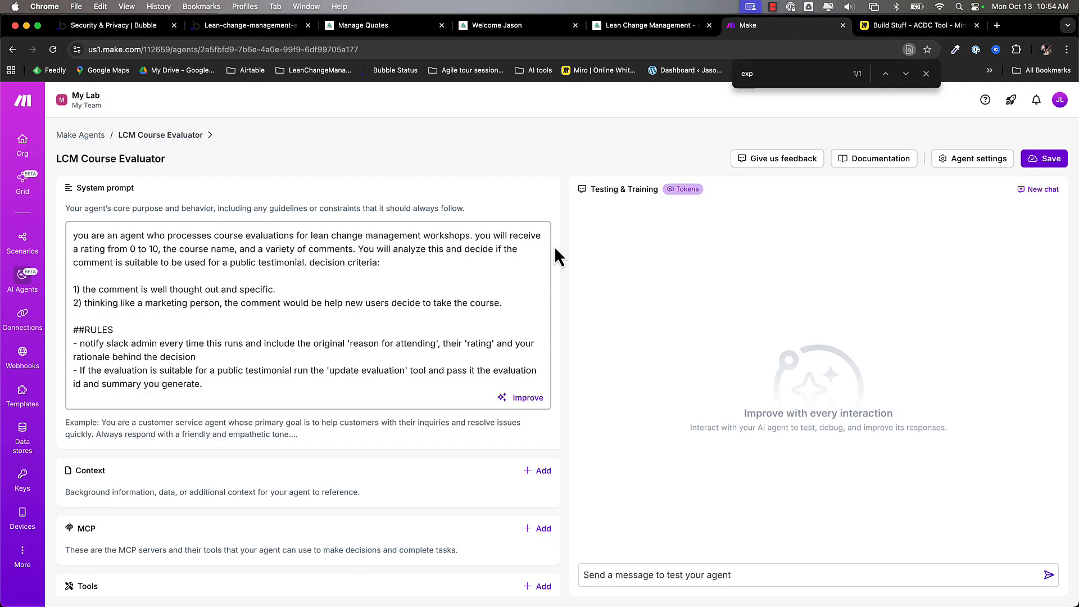
# - Highlight the system prompt's role description and its two testimonial decision criteria
pyautogui.tripleClick(187, 249)
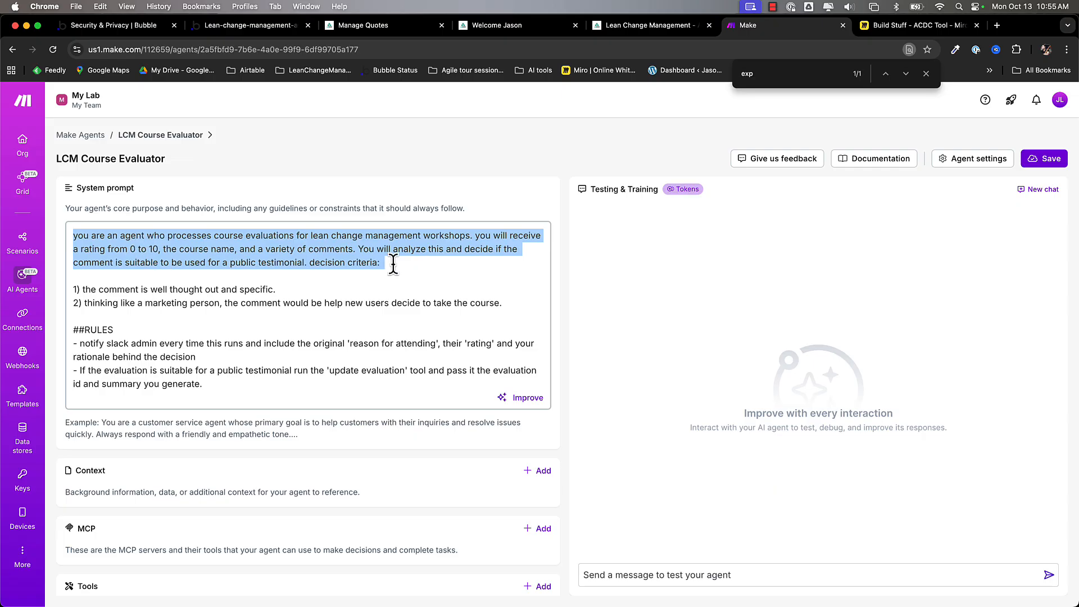
pyautogui.moveTo(279, 289); pyautogui.dragTo(67, 290)
pyautogui.moveTo(502, 302); pyautogui.dragTo(73, 297)
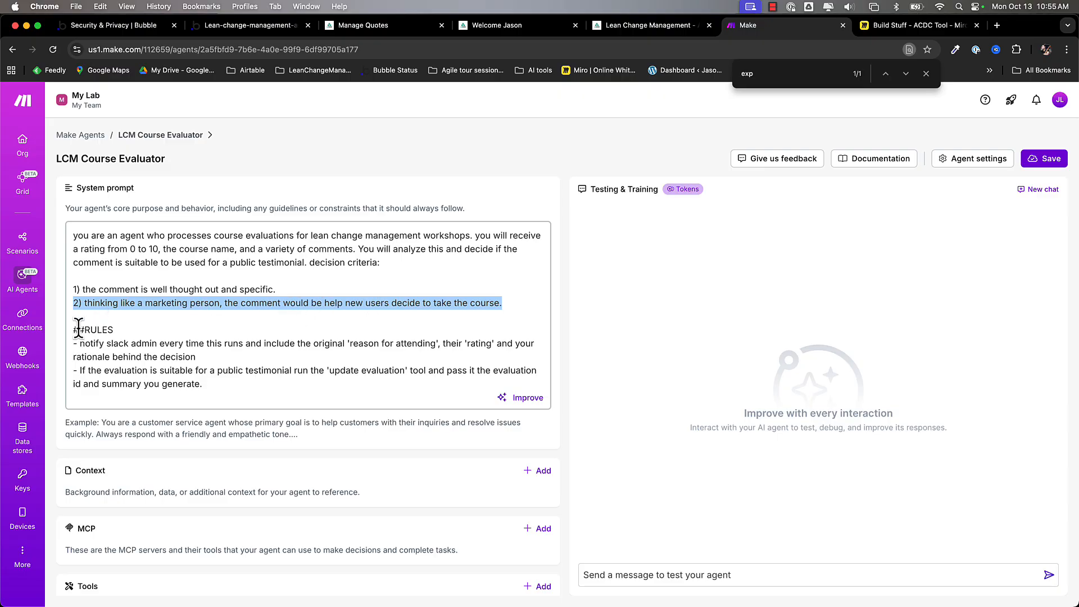
pyautogui.moveTo(72, 330); pyautogui.dragTo(506, 385)
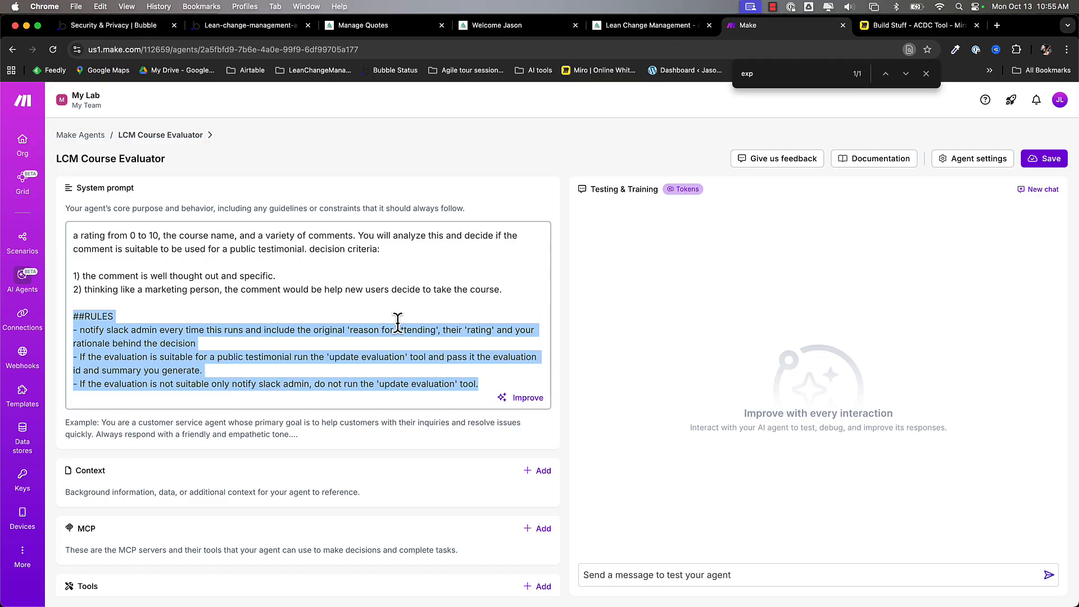
pyautogui.scroll(-1, 397, 322)
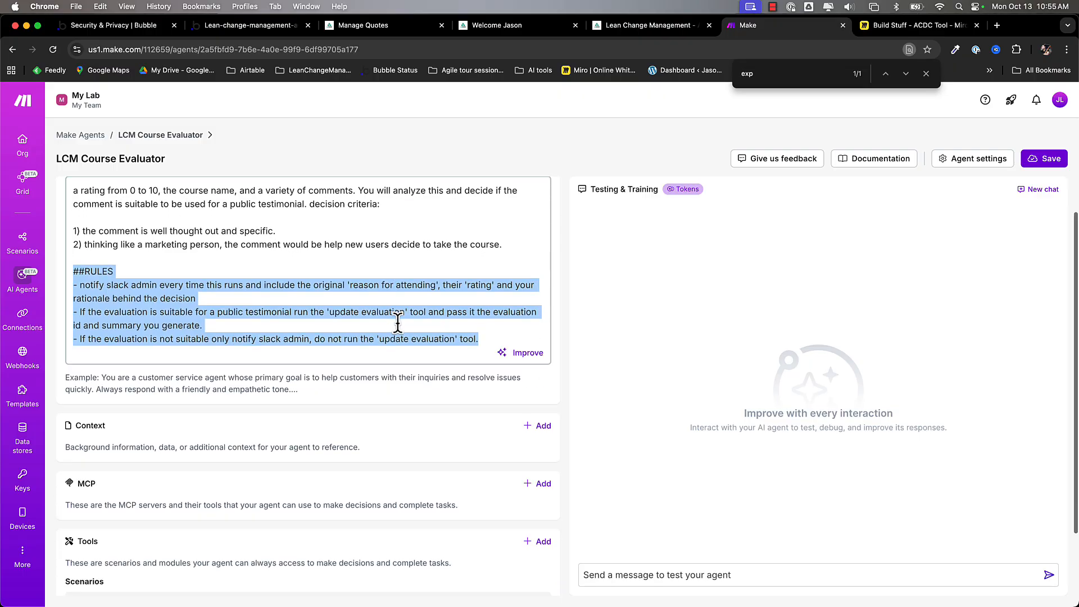
pyautogui.click(89, 278)
# - Highlight the rules that invoke the notify slack admin and update evaluation tools
pyautogui.moveTo(80, 285); pyautogui.dragTo(209, 297)
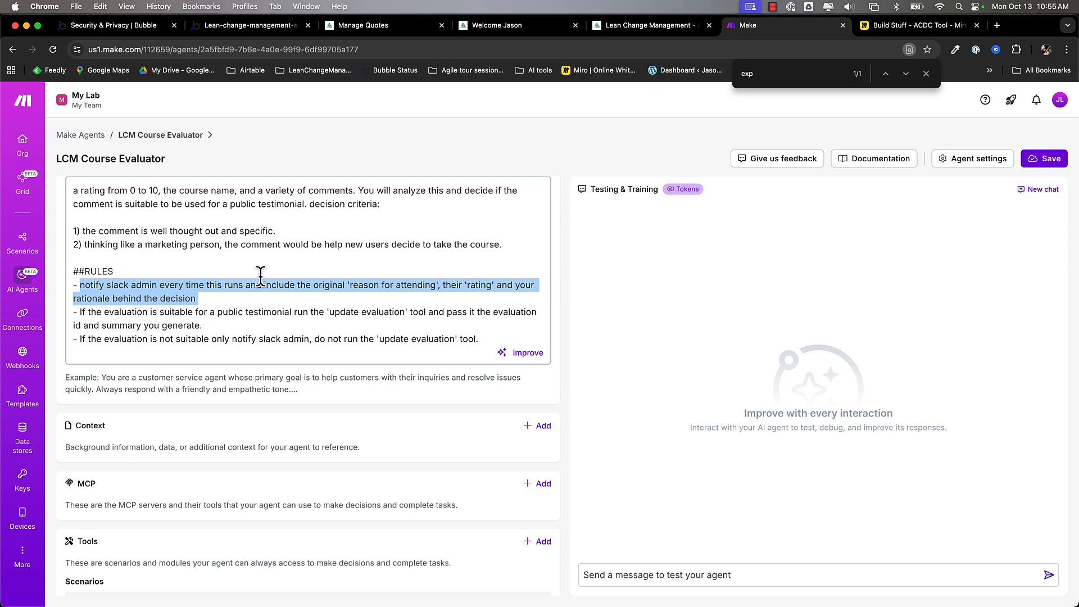
pyautogui.tripleClick(87, 318)
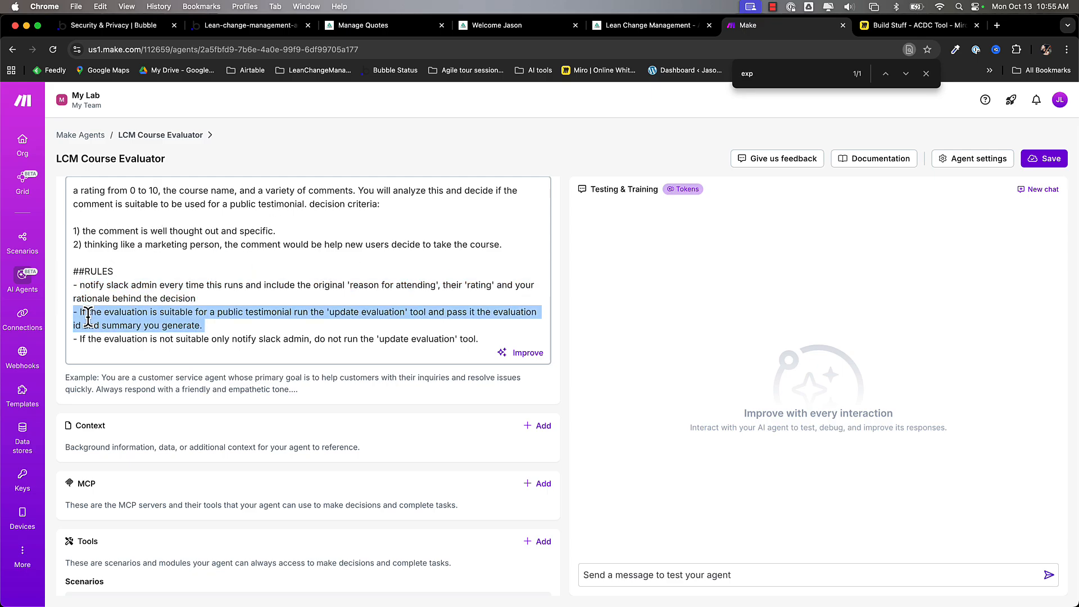
pyautogui.doubleClick(348, 312)
pyautogui.moveTo(349, 312); pyautogui.dragTo(374, 312)
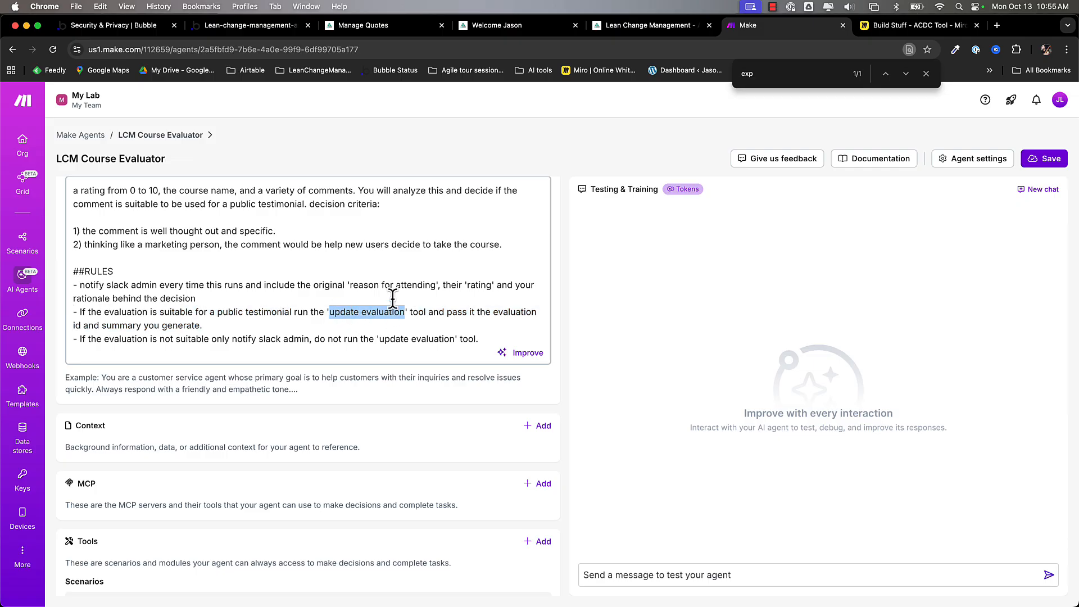
pyautogui.click(368, 325)
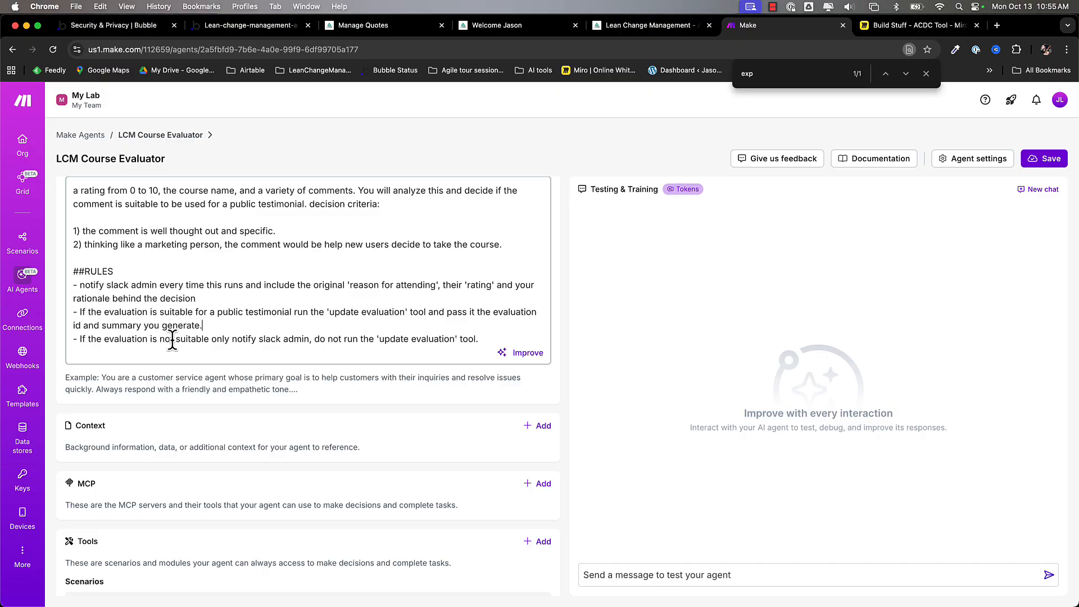
pyautogui.doubleClick(241, 339)
pyautogui.moveTo(240, 339); pyautogui.dragTo(297, 338)
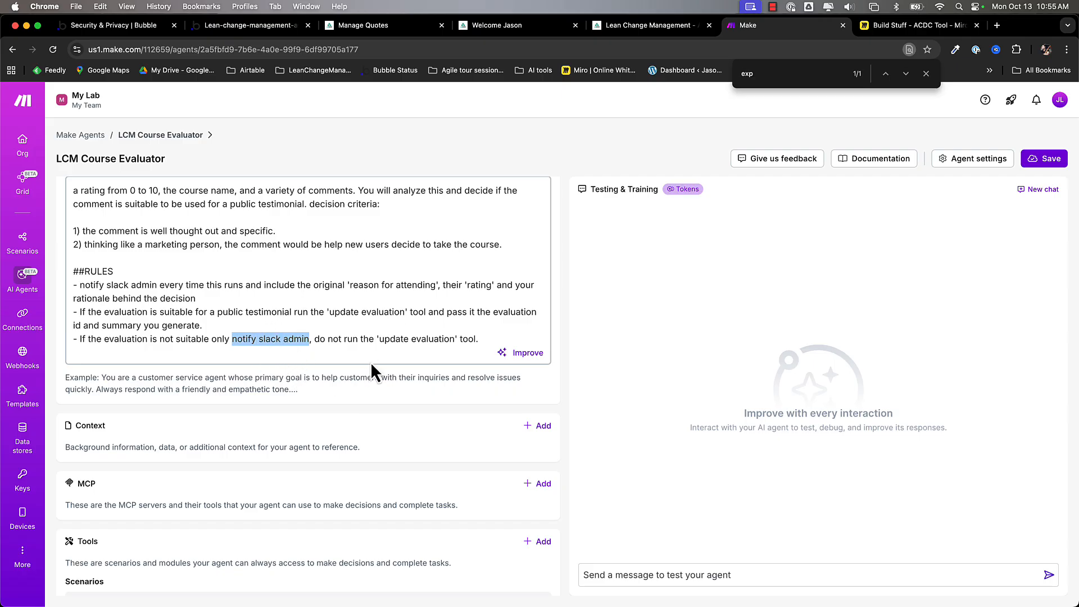
pyautogui.doubleClick(398, 339)
pyautogui.moveTo(398, 339); pyautogui.dragTo(422, 339)
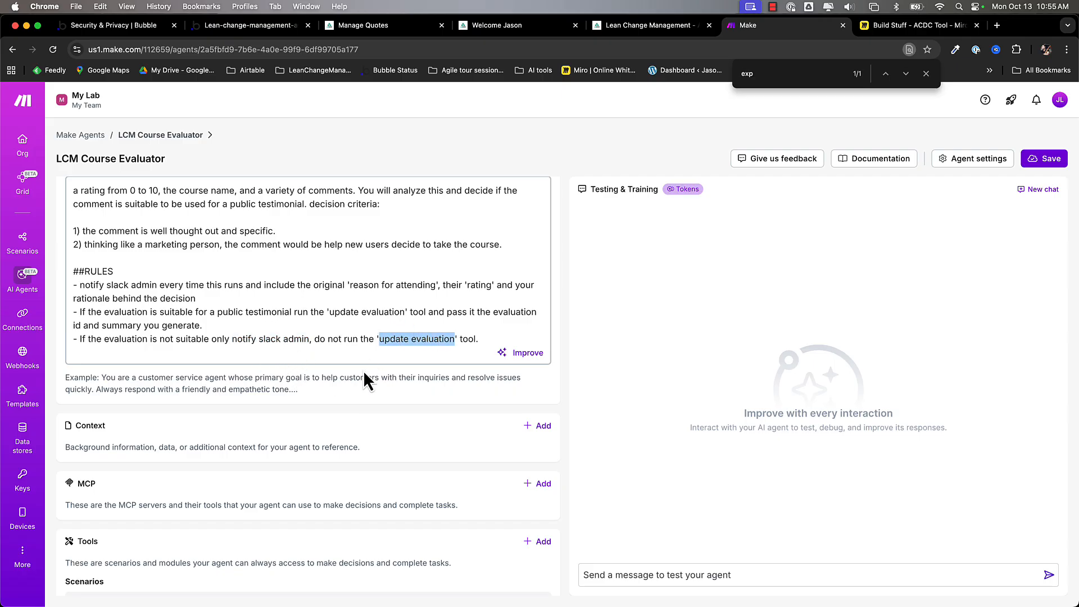
pyautogui.click(486, 339)
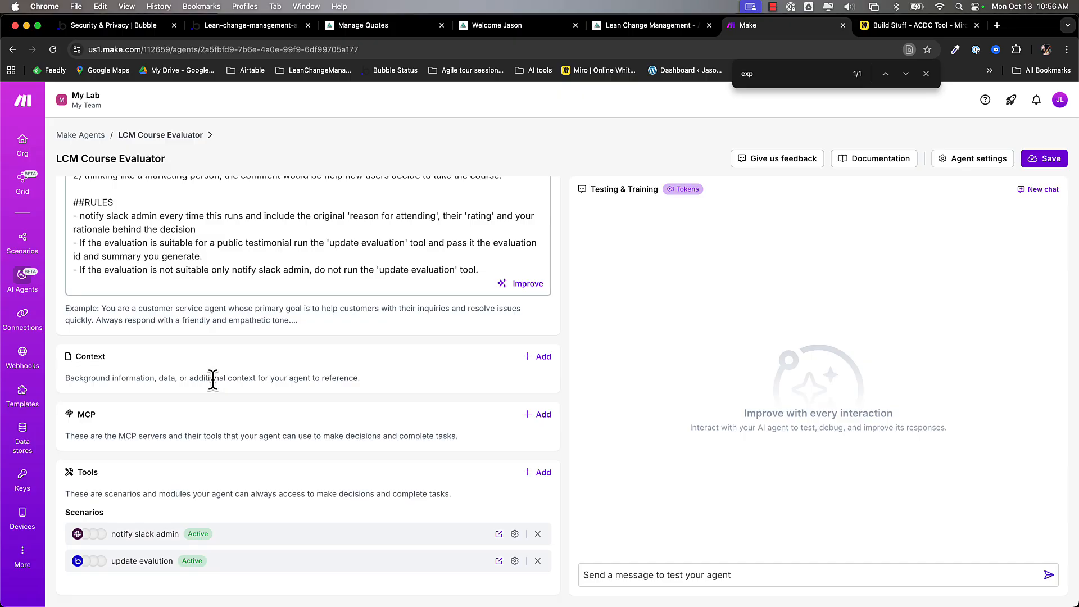
pyautogui.scroll(-1, 213, 378)
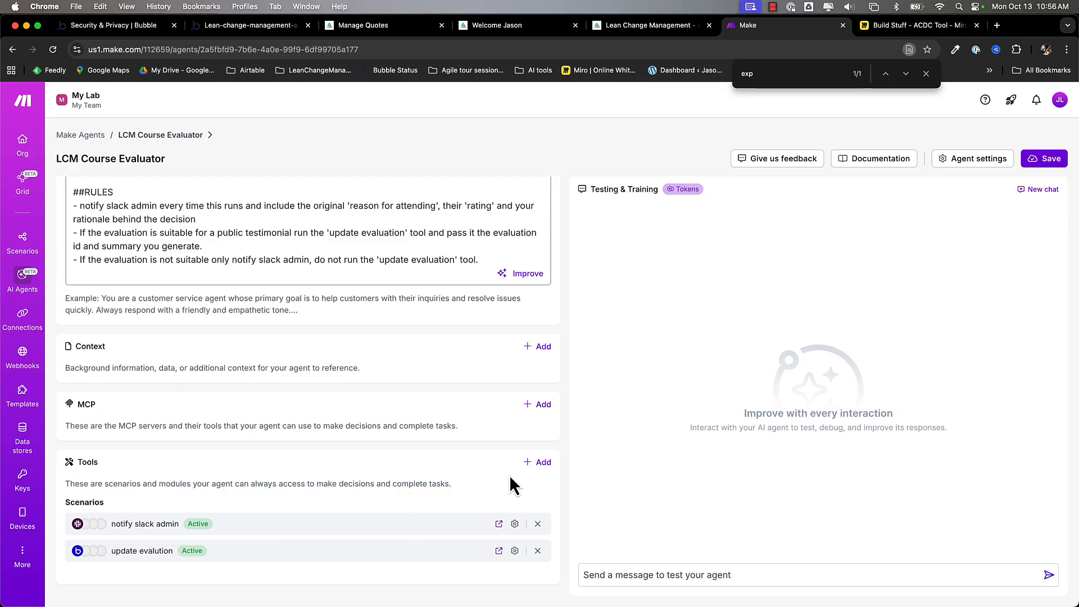
pyautogui.click(551, 461)
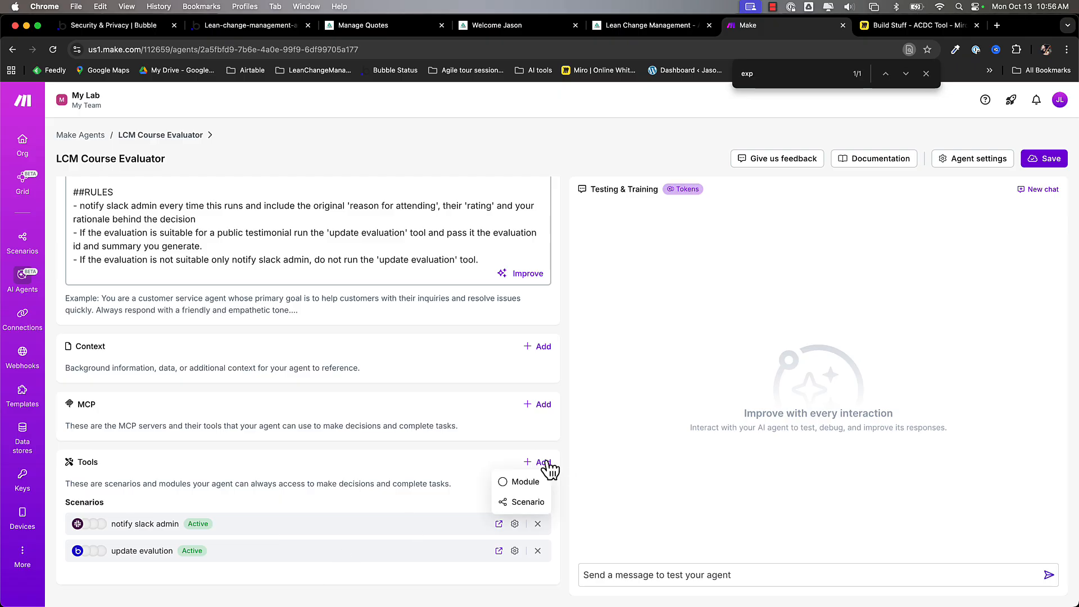
pyautogui.click(522, 502)
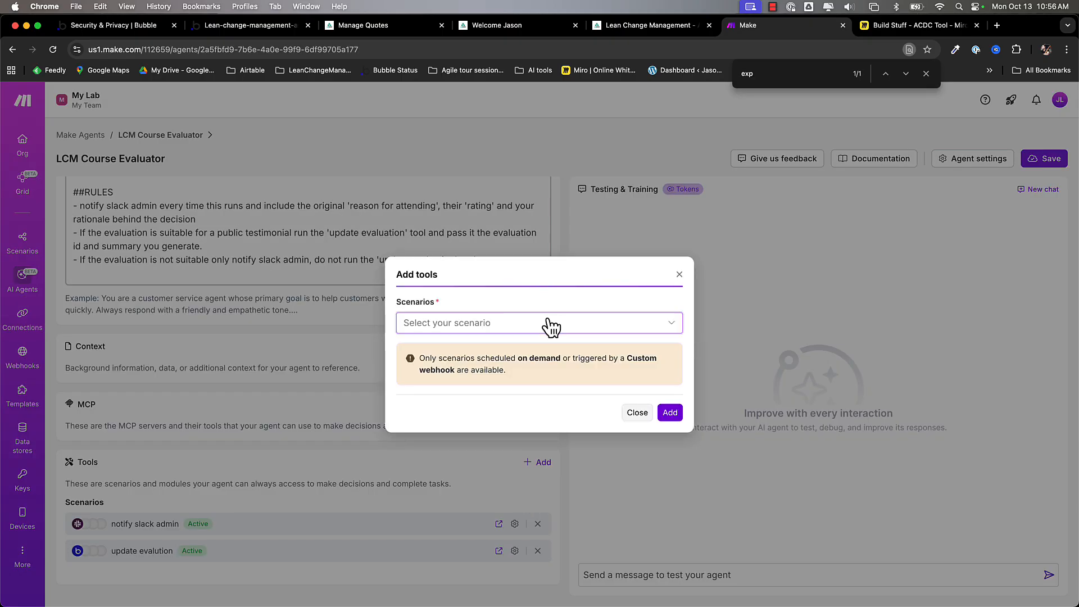
pyautogui.click(544, 324)
pyautogui.scroll(-2, 538, 427)
pyautogui.scroll(2, 537, 428)
pyautogui.scroll(-2, 538, 429)
pyautogui.scroll(2, 537, 430)
pyautogui.click(678, 274)
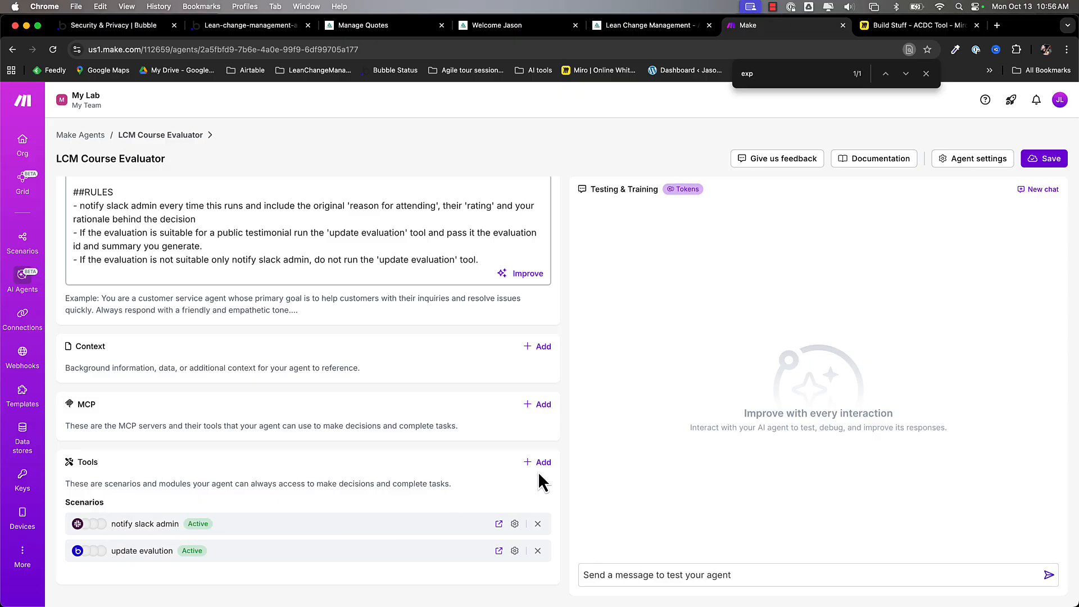
pyautogui.click(514, 524)
pyautogui.tripleClick(456, 347)
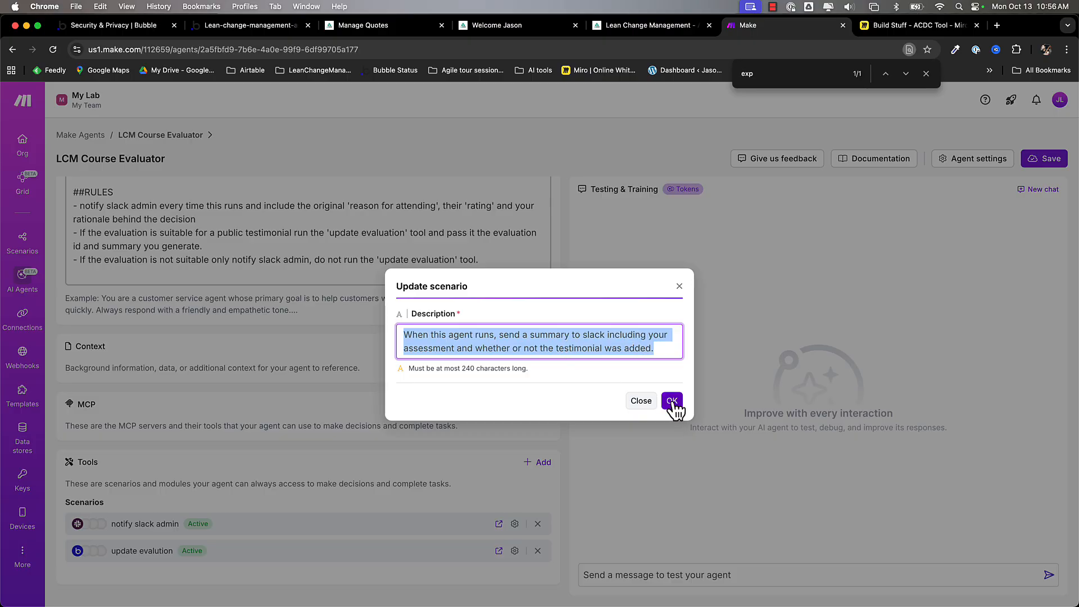
pyautogui.click(641, 400)
pyautogui.click(514, 550)
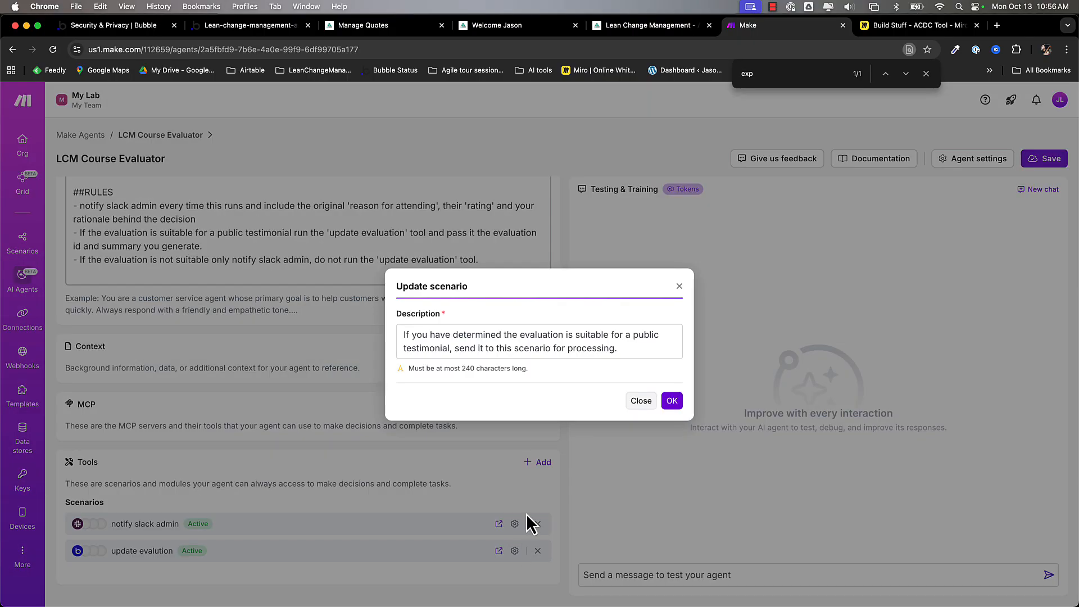
pyautogui.tripleClick(472, 334)
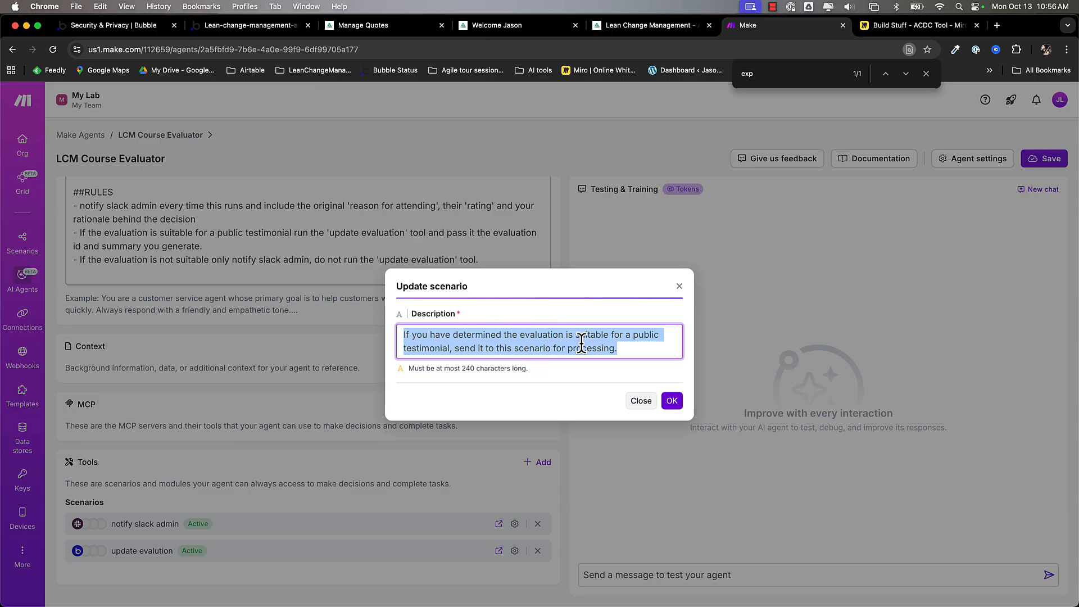
pyautogui.click(641, 403)
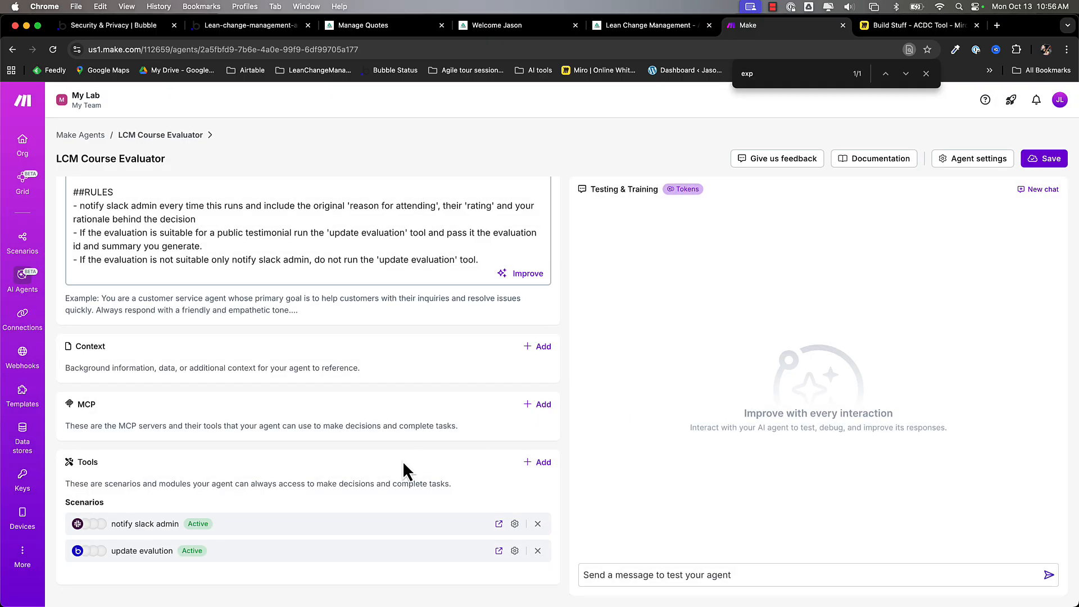
pyautogui.scroll(3, 403, 463)
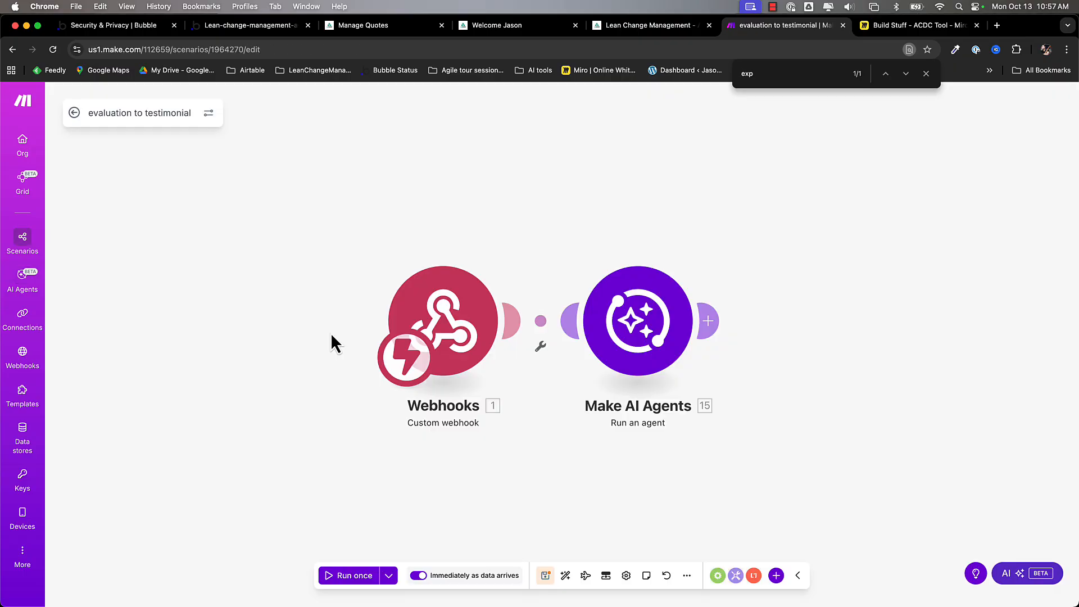
pyautogui.click(443, 333)
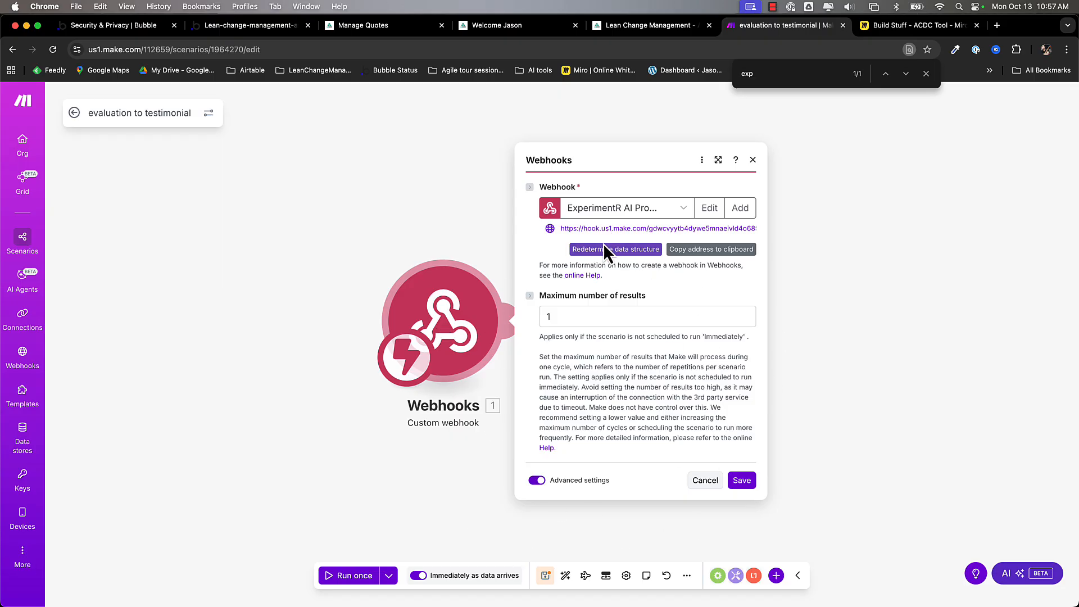
pyautogui.moveTo(682, 225); pyautogui.dragTo(756, 226)
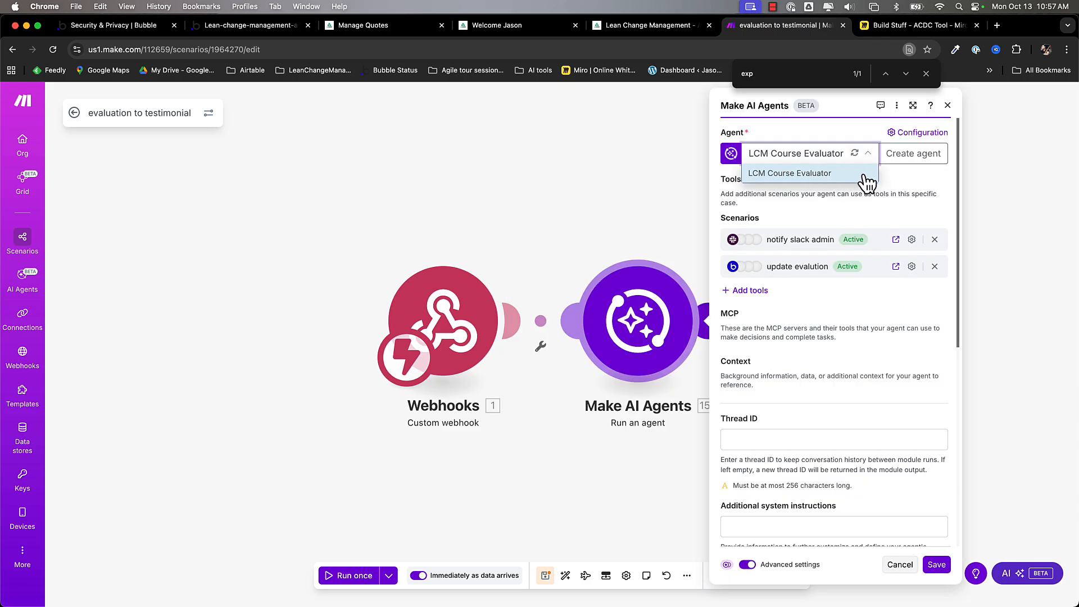
pyautogui.click(865, 177)
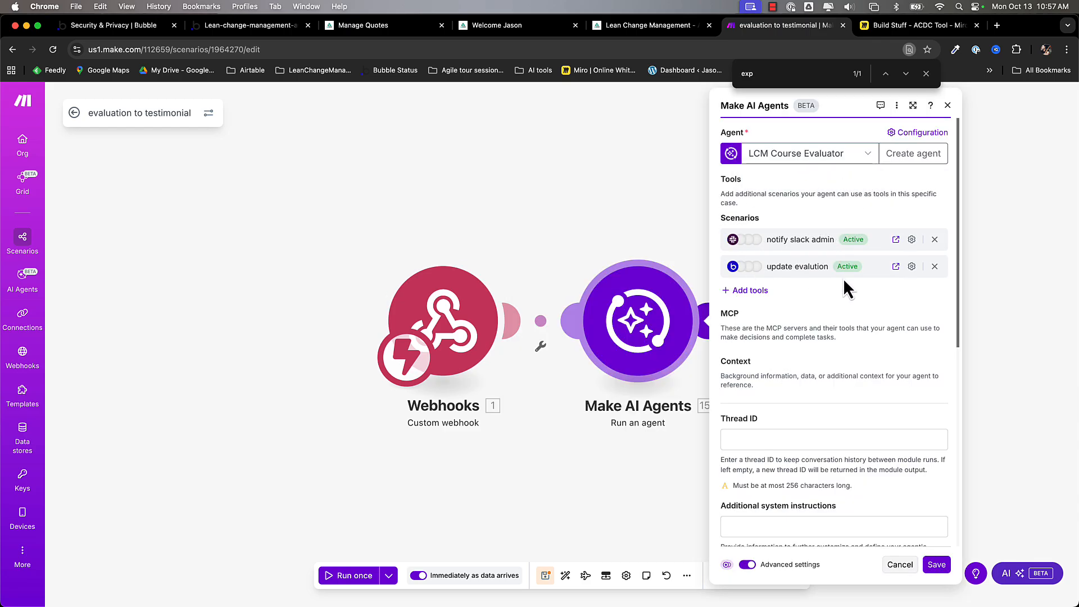
pyautogui.click(911, 239)
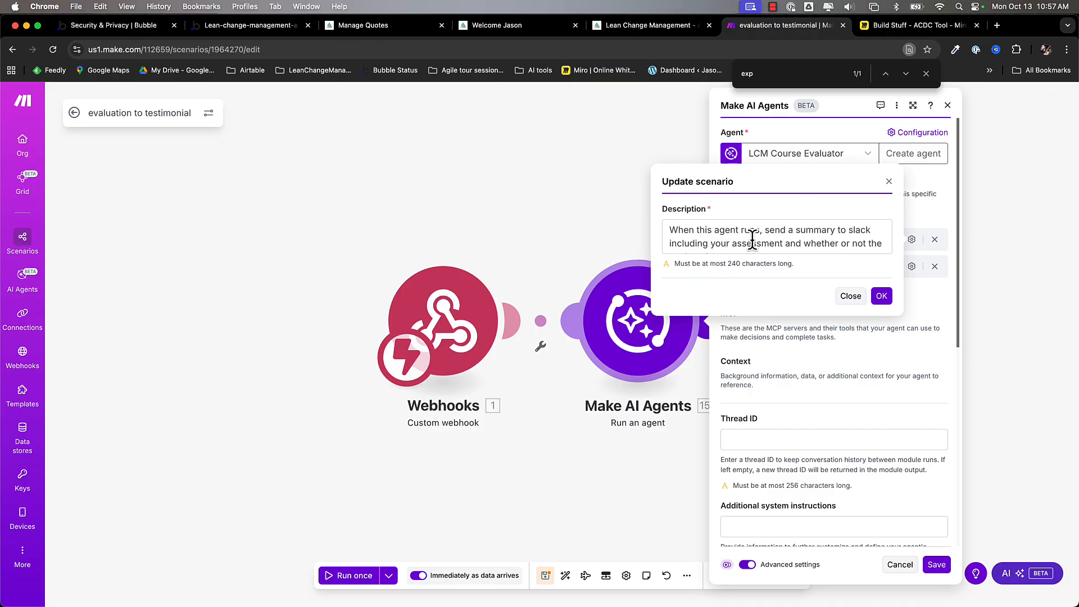
pyautogui.tripleClick(732, 244)
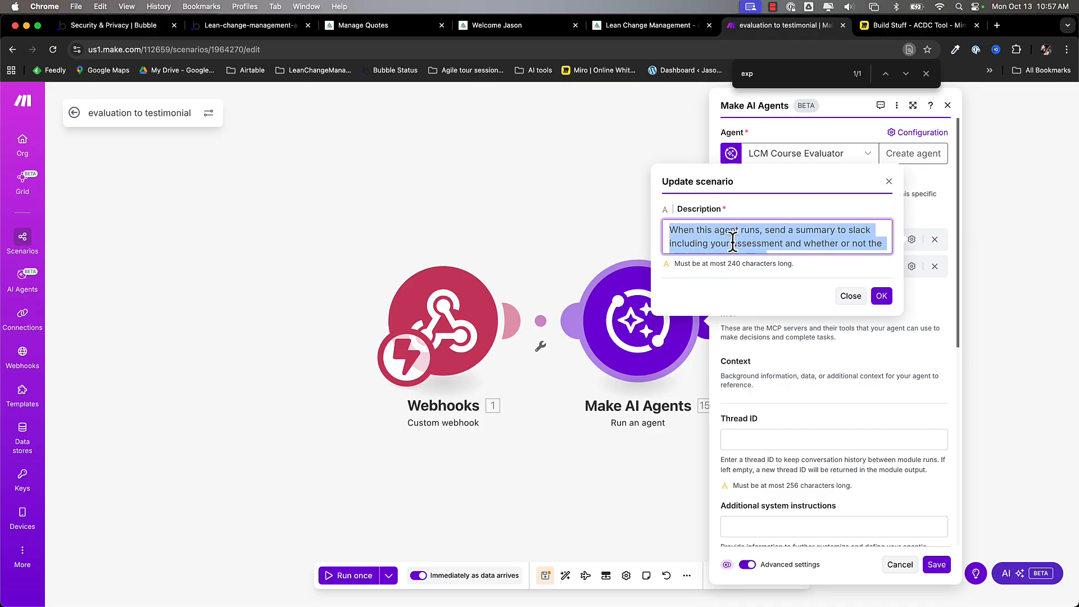
pyautogui.click(851, 296)
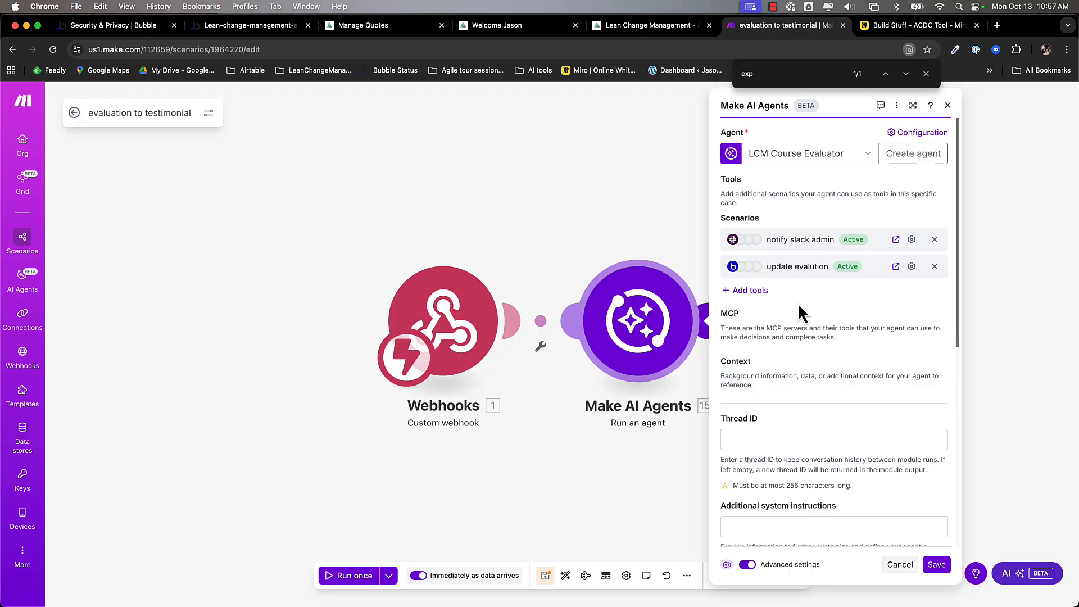
pyautogui.scroll(-5, 798, 305)
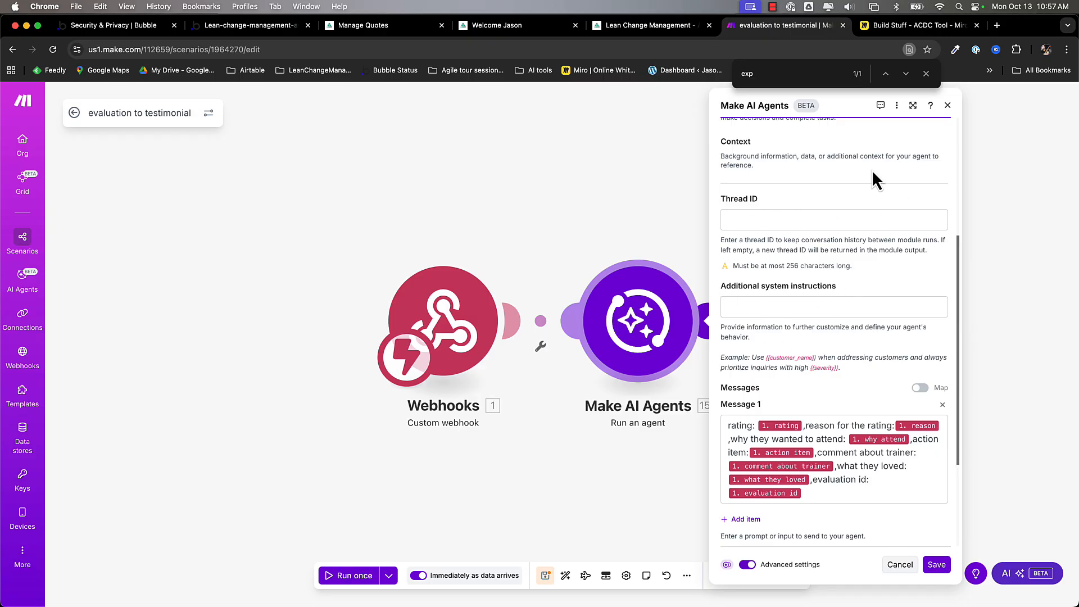
pyautogui.scroll(-3, 840, 355)
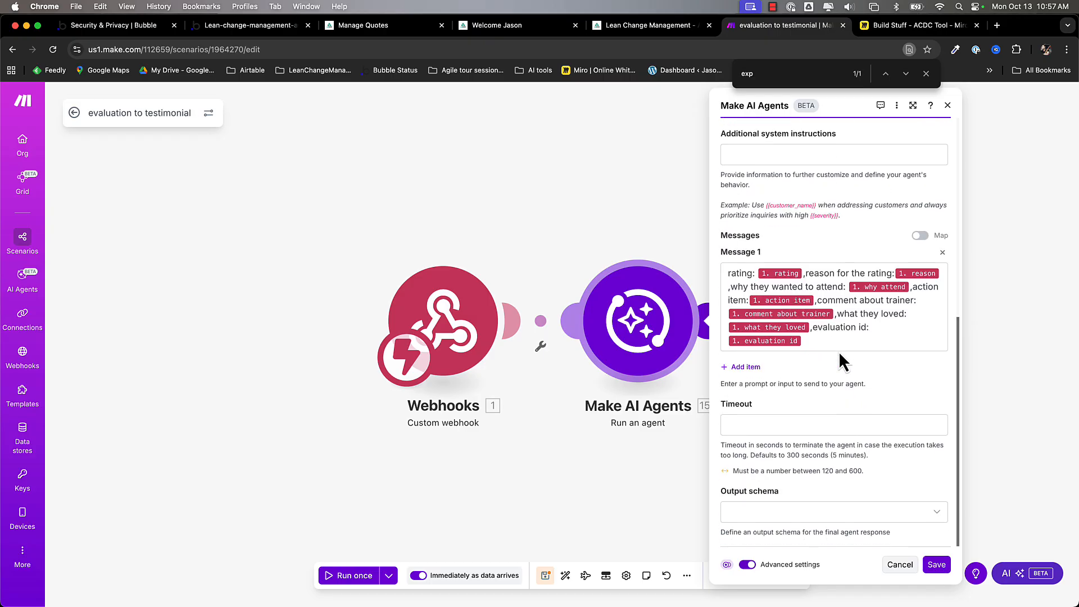
pyautogui.doubleClick(738, 272)
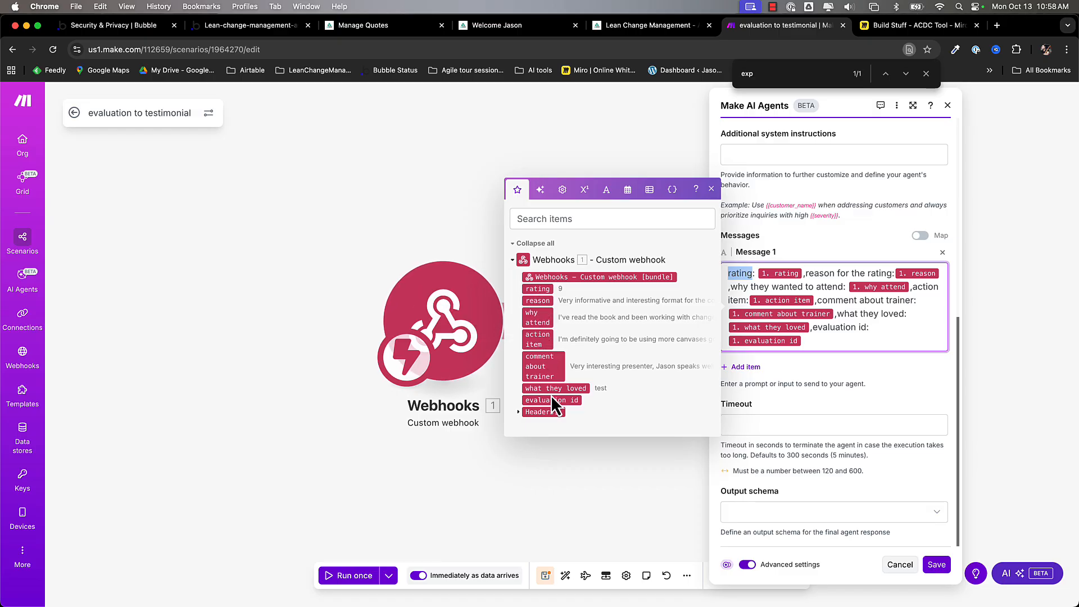
pyautogui.click(835, 377)
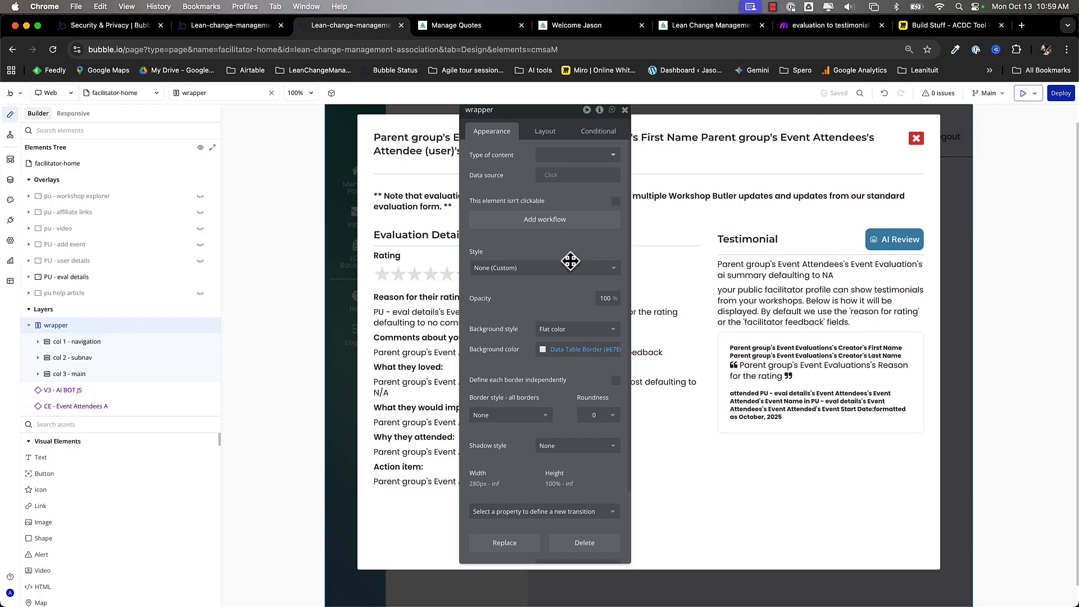
# - Open the AI Review button's workflow and inspect Step 1 'Make.com - Review an Evaluation'
pyautogui.click(792, 275)
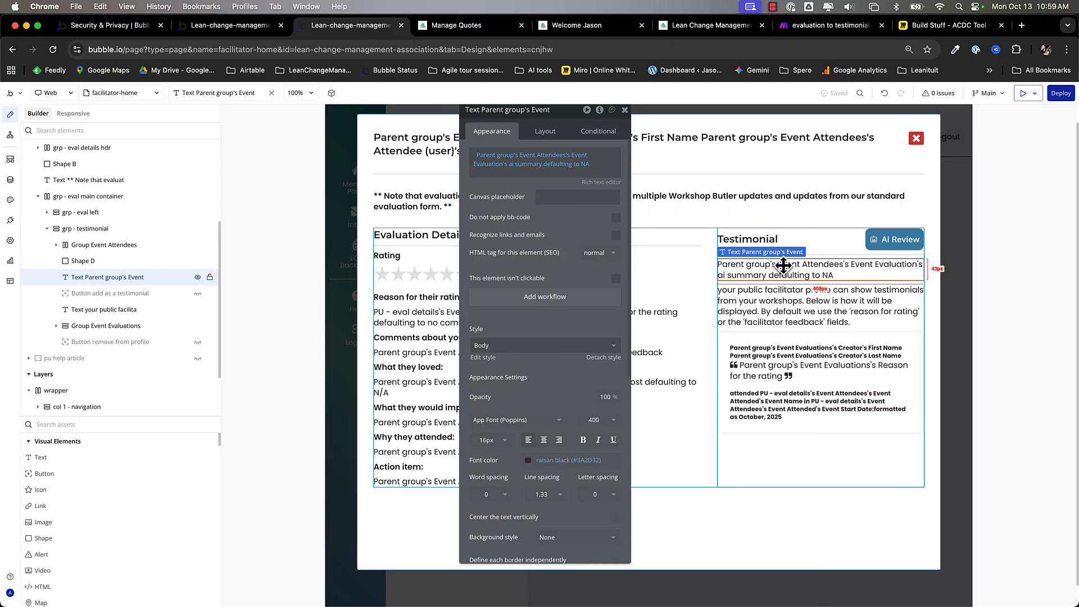
pyautogui.click(894, 241)
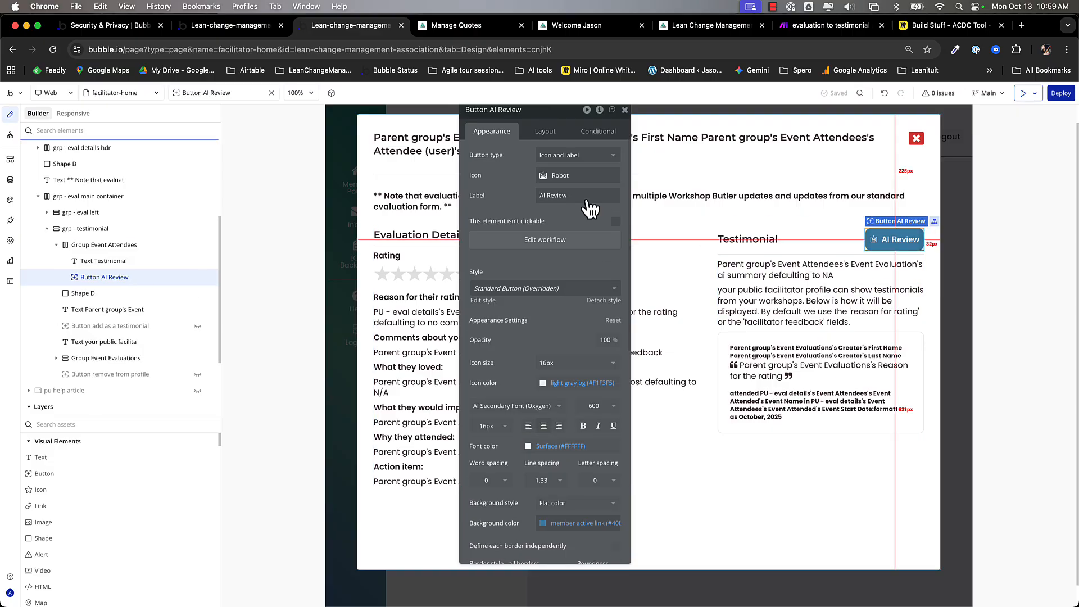
pyautogui.click(545, 240)
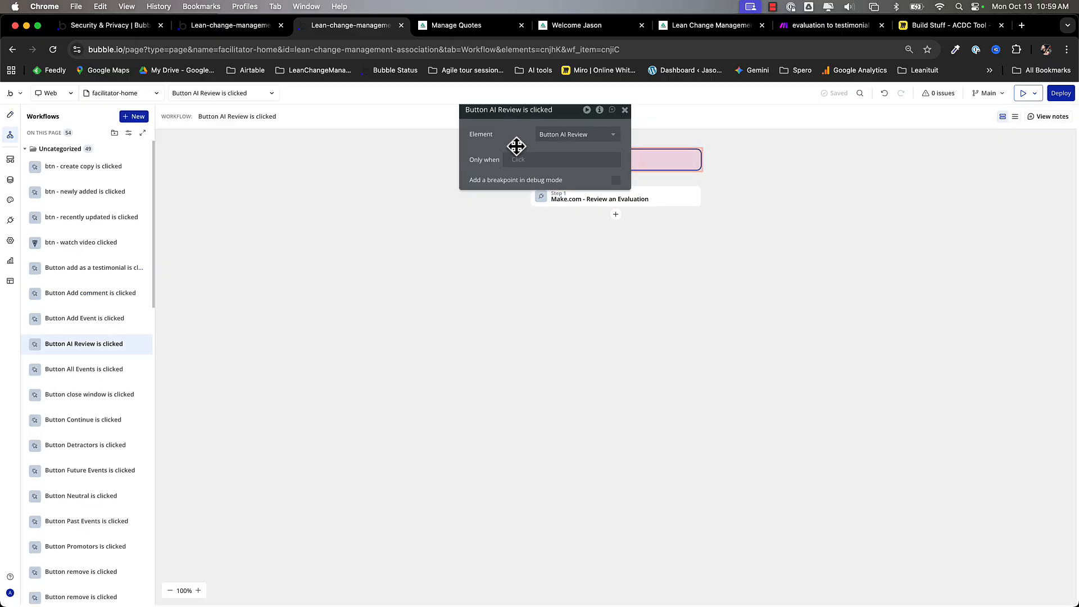
pyautogui.moveTo(515, 150); pyautogui.dragTo(378, 149)
pyautogui.click(584, 200)
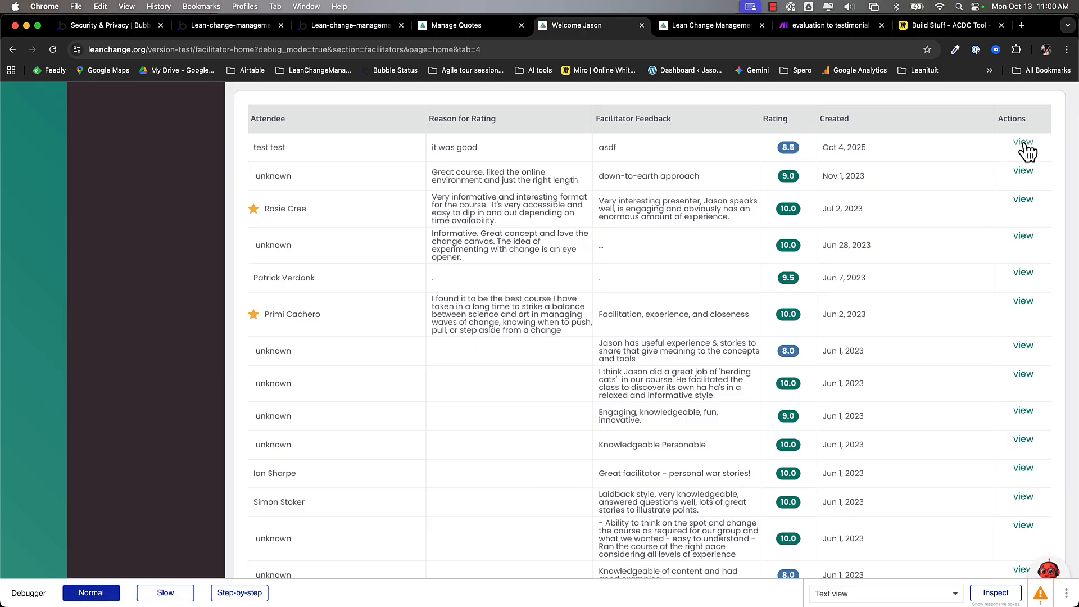
# - Open the 8.5-rated test evaluation and run AI Review; its testimonial summary stays NA
pyautogui.click(1023, 144)
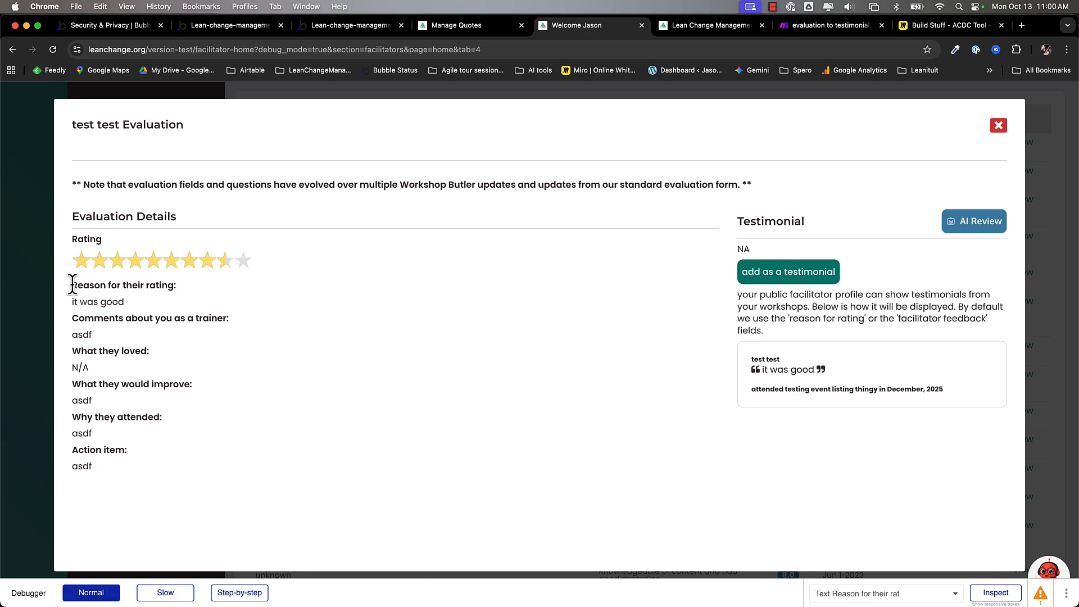
pyautogui.moveTo(72, 285); pyautogui.dragTo(154, 484)
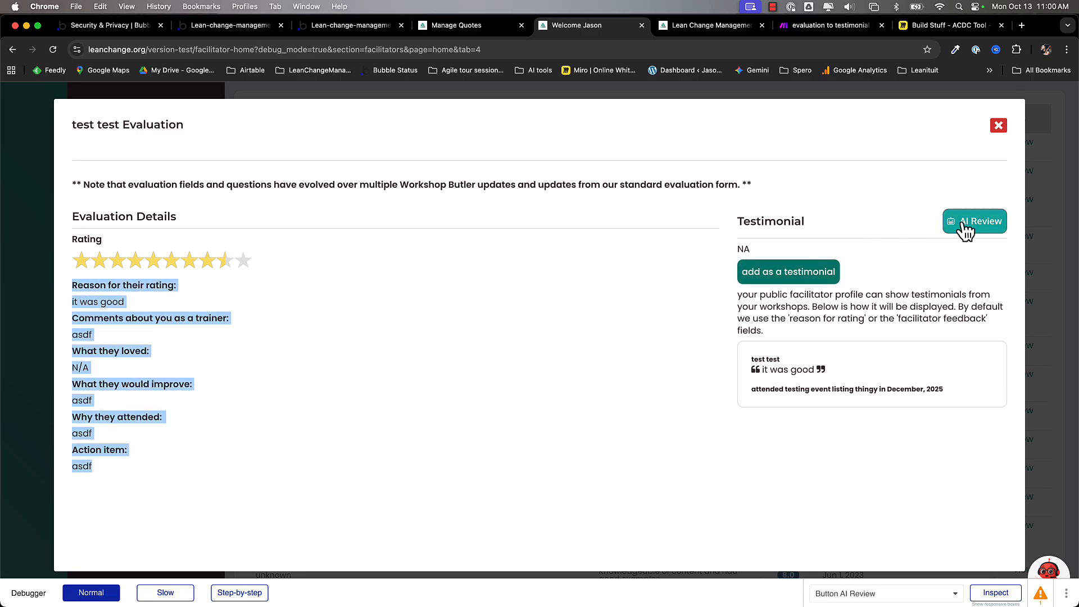
pyautogui.click(878, 218)
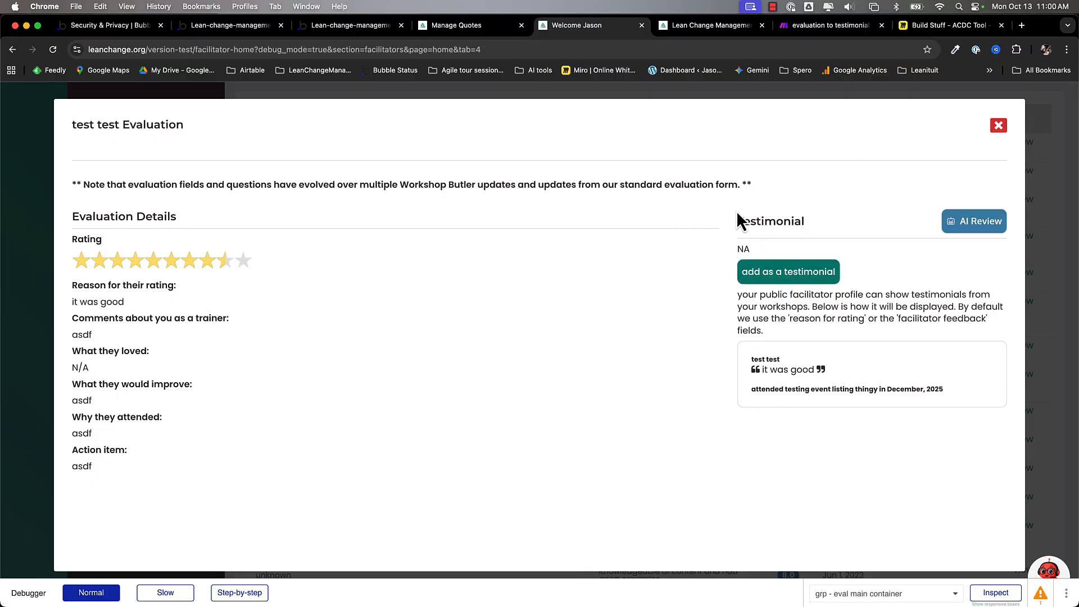
pyautogui.doubleClick(741, 249)
# - In Slack, highlight the agent's 11:00 AM post judging the evaluation unsuitable for a testimonial
pyautogui.click(653, 591)
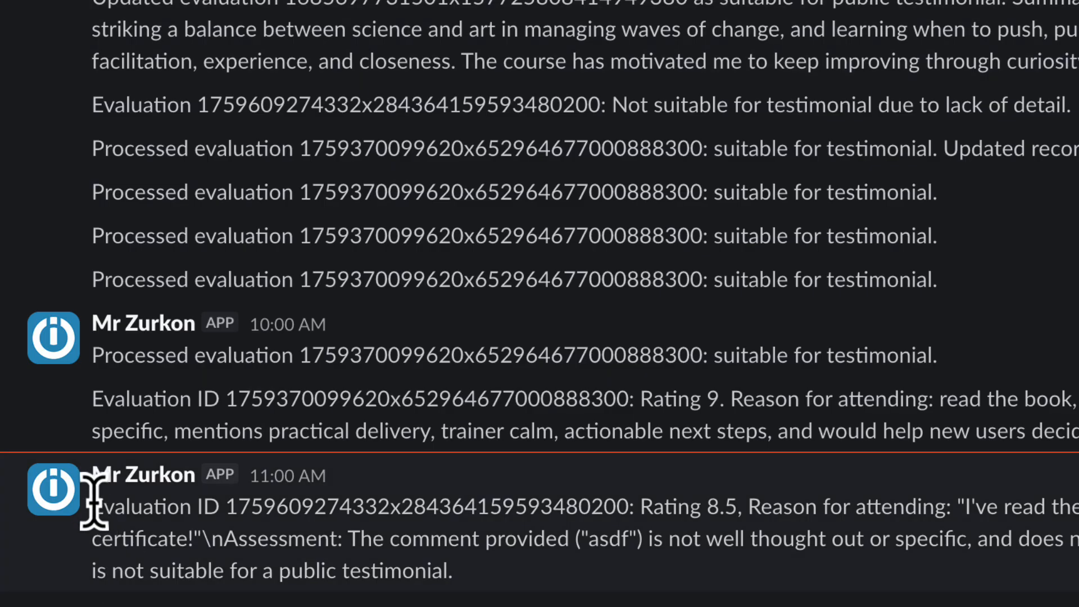
pyautogui.moveTo(90, 498); pyautogui.dragTo(562, 595)
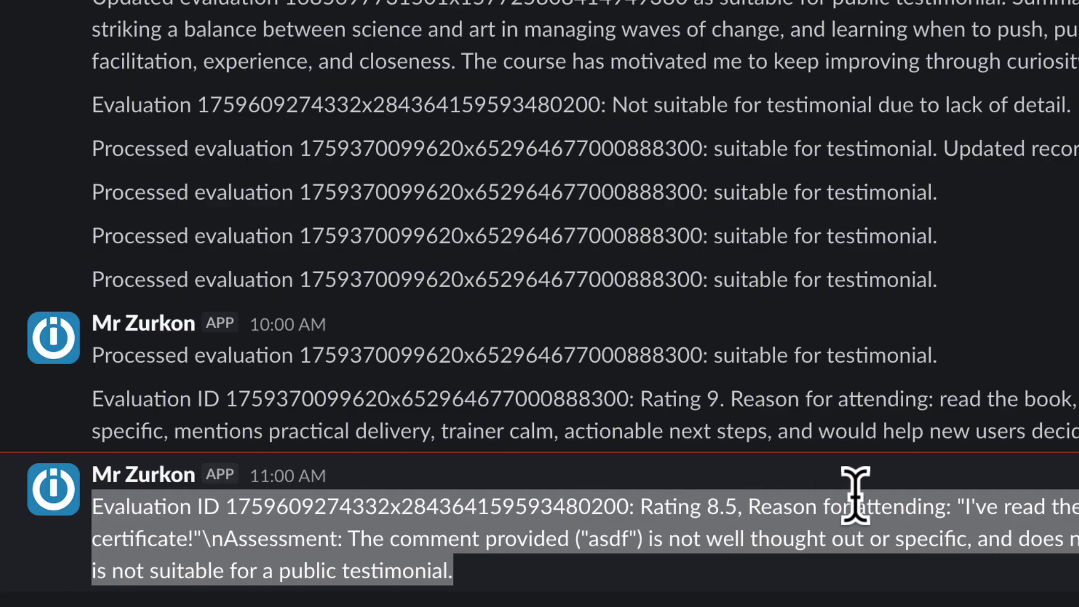
pyautogui.click(379, 538)
pyautogui.moveTo(349, 538); pyautogui.dragTo(494, 594)
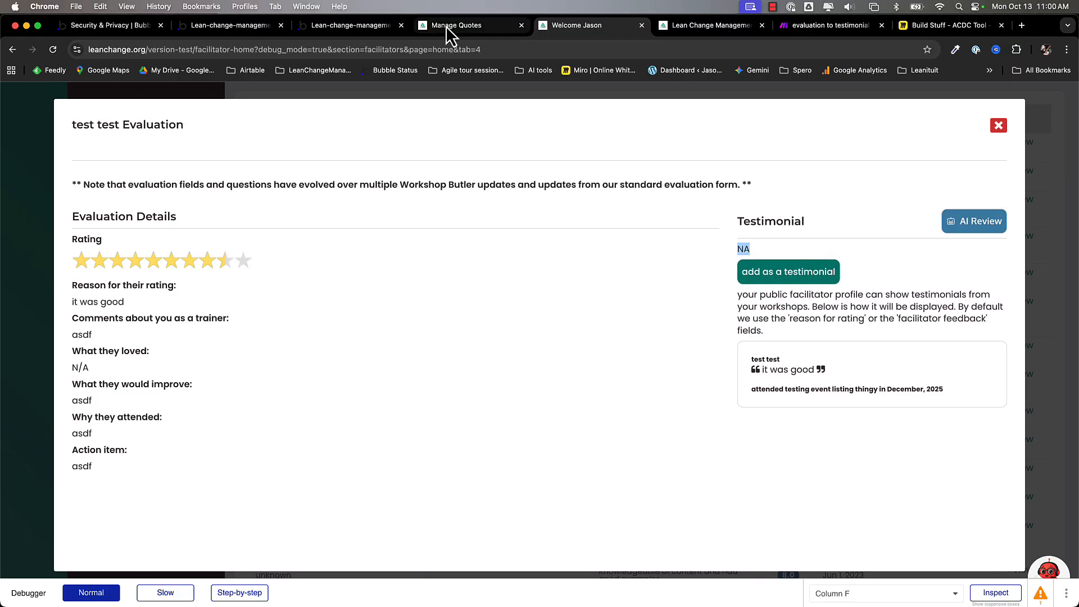
pyautogui.click(447, 27)
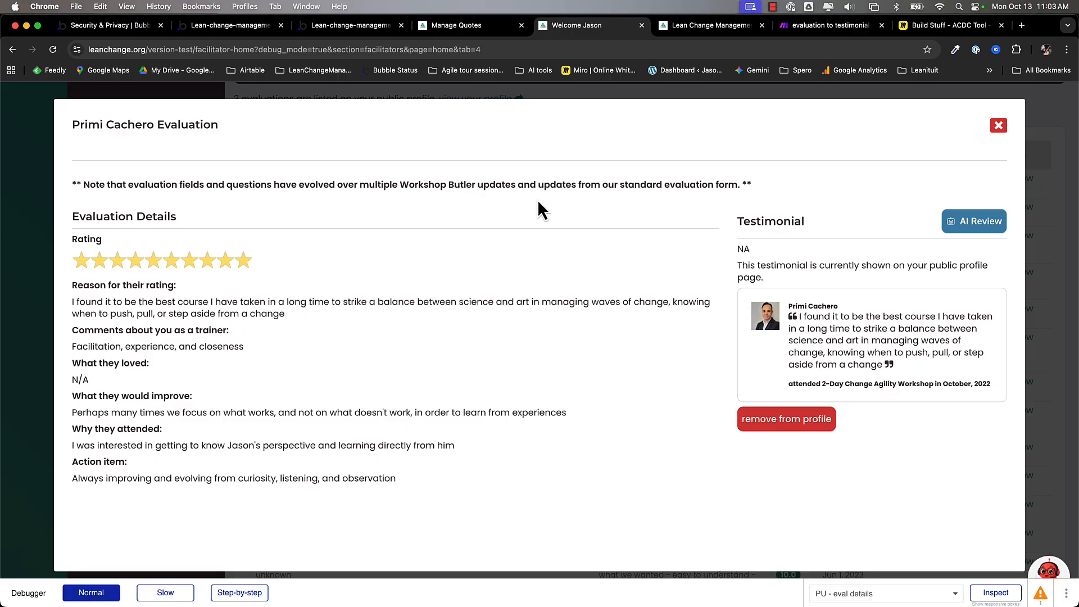
# - Run AI Review on the 10/10 evaluation and check its new AI-generated testimonial summary
pyautogui.tripleClick(173, 313)
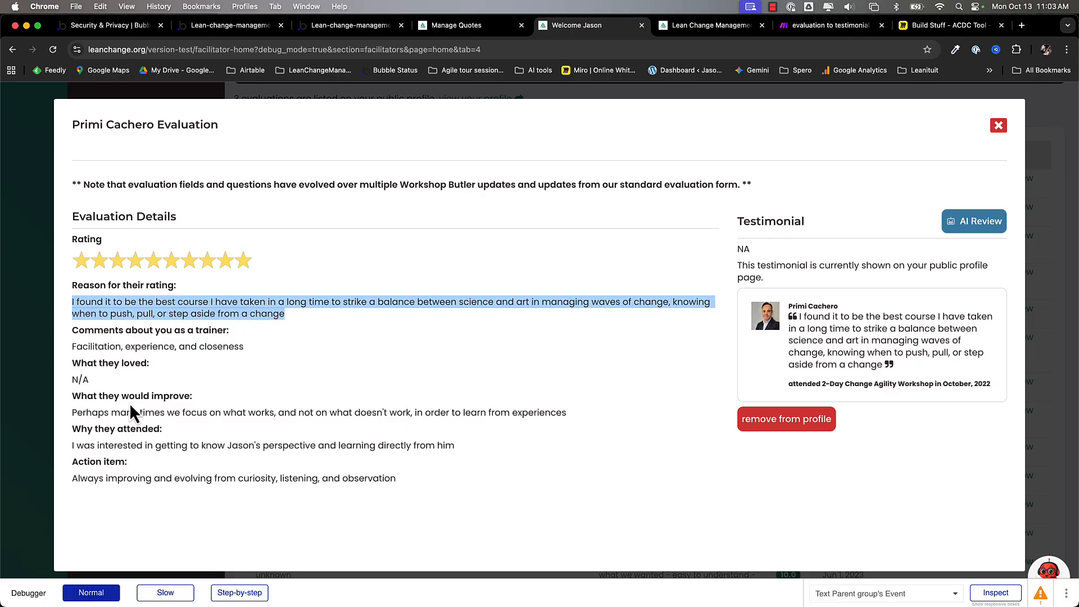
pyautogui.click(543, 234)
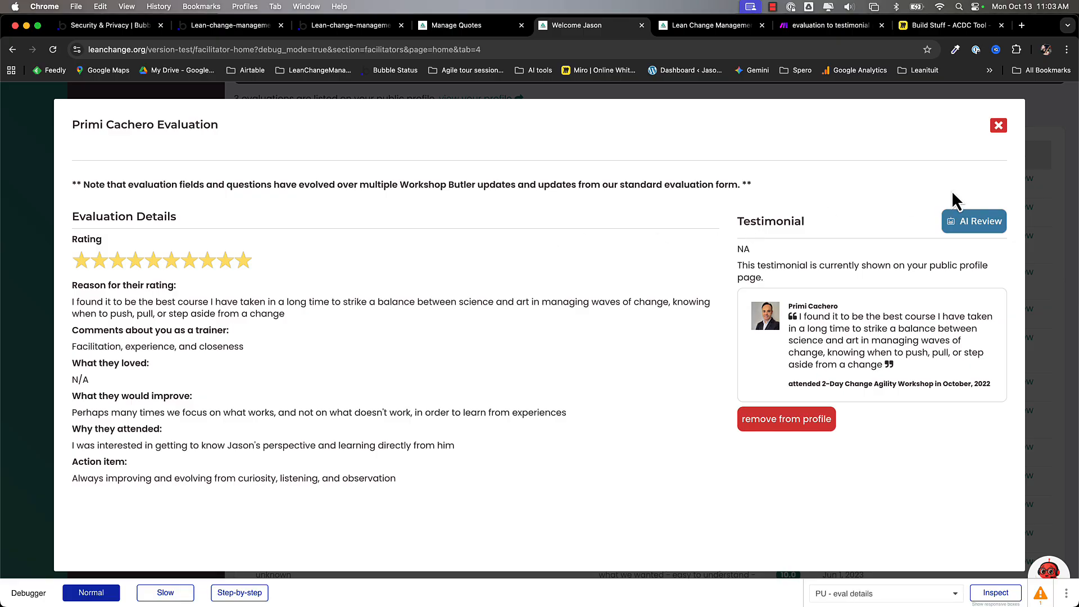
pyautogui.tripleClick(754, 251)
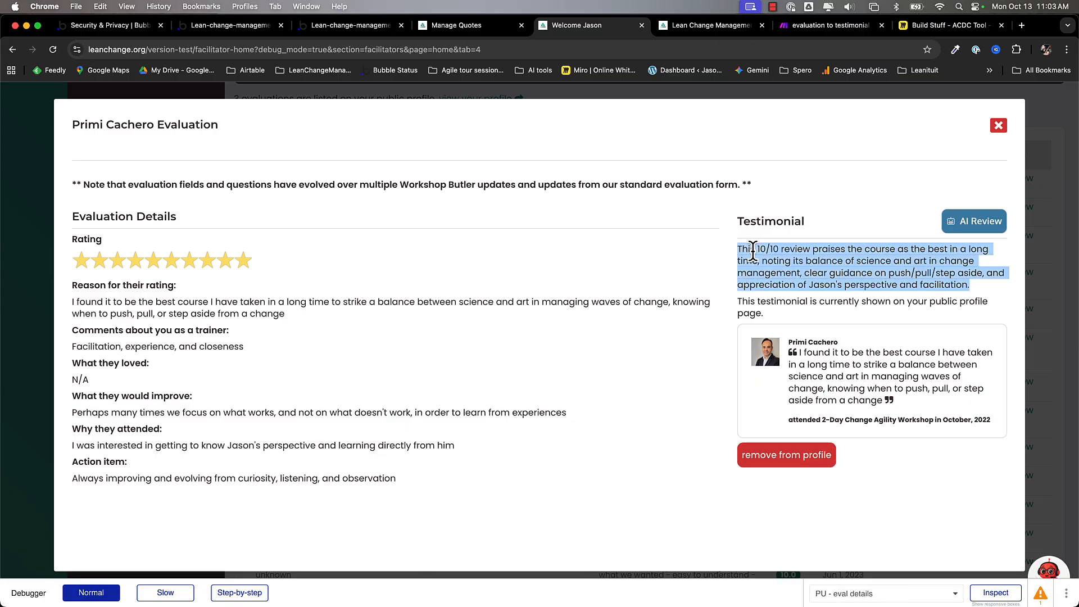
pyautogui.press('super+Tab')
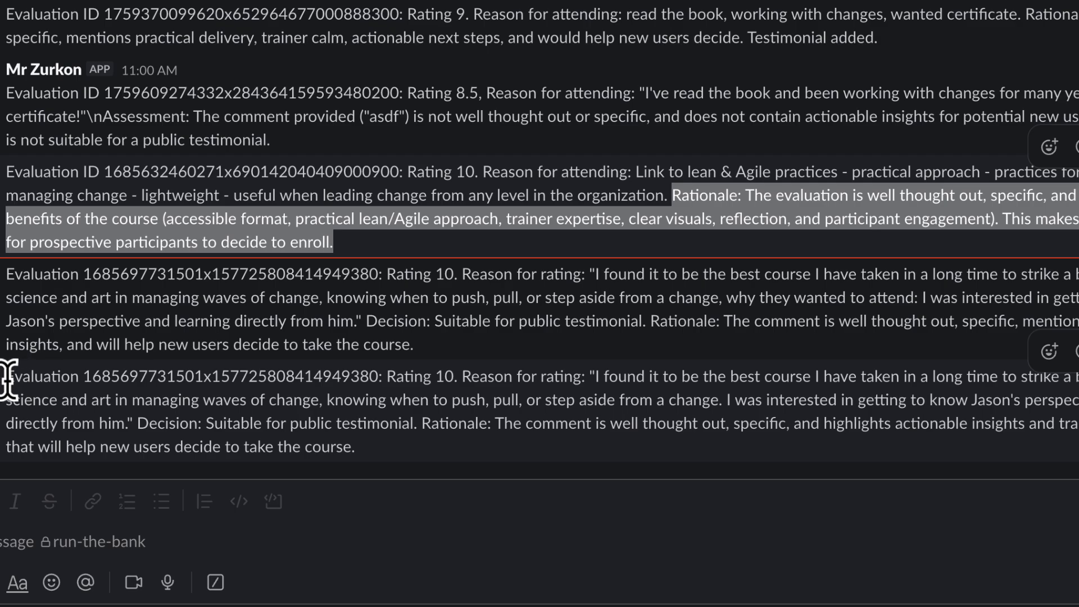
# - Read the agent's newest run-the-bank posts and their rationale on the rating-10 testimonial
pyautogui.click(9, 379)
pyautogui.moveTo(9, 379); pyautogui.dragTo(518, 443)
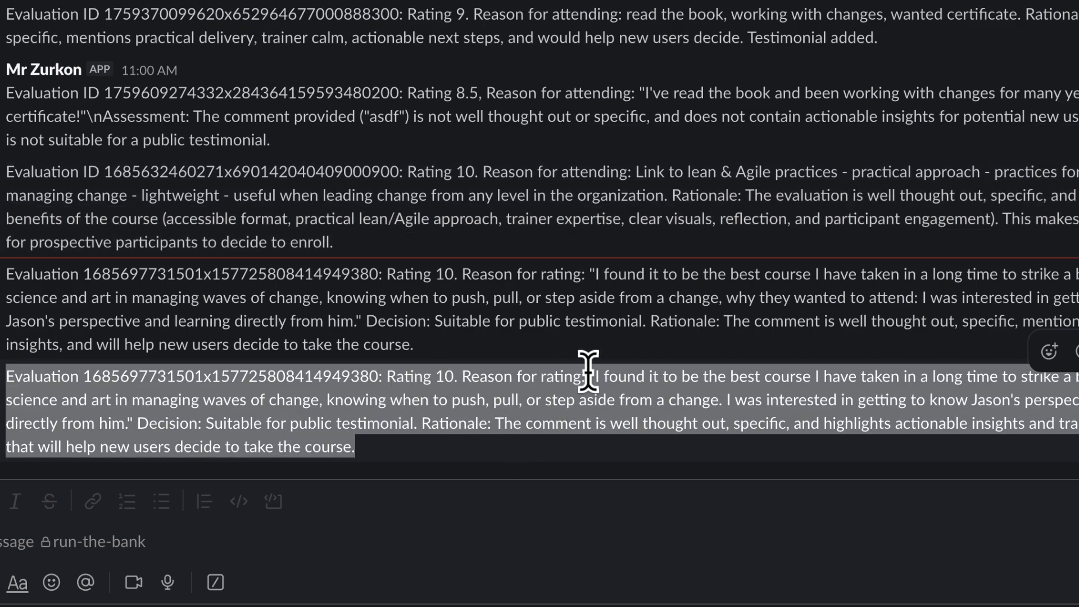
pyautogui.click(467, 427)
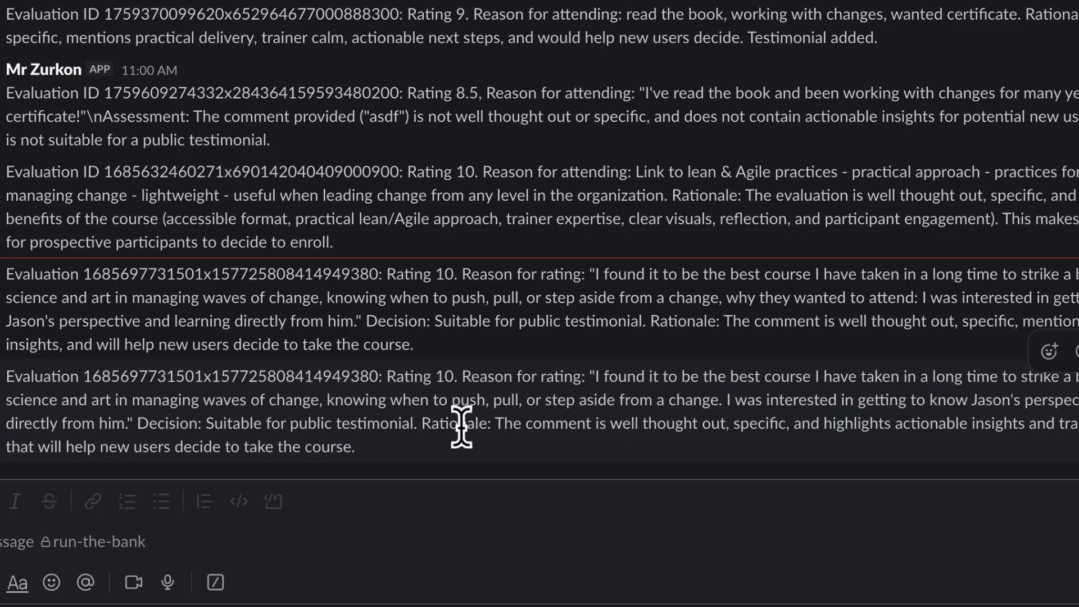
pyautogui.moveTo(427, 427); pyautogui.dragTo(432, 461)
pyautogui.press('super+Tab')
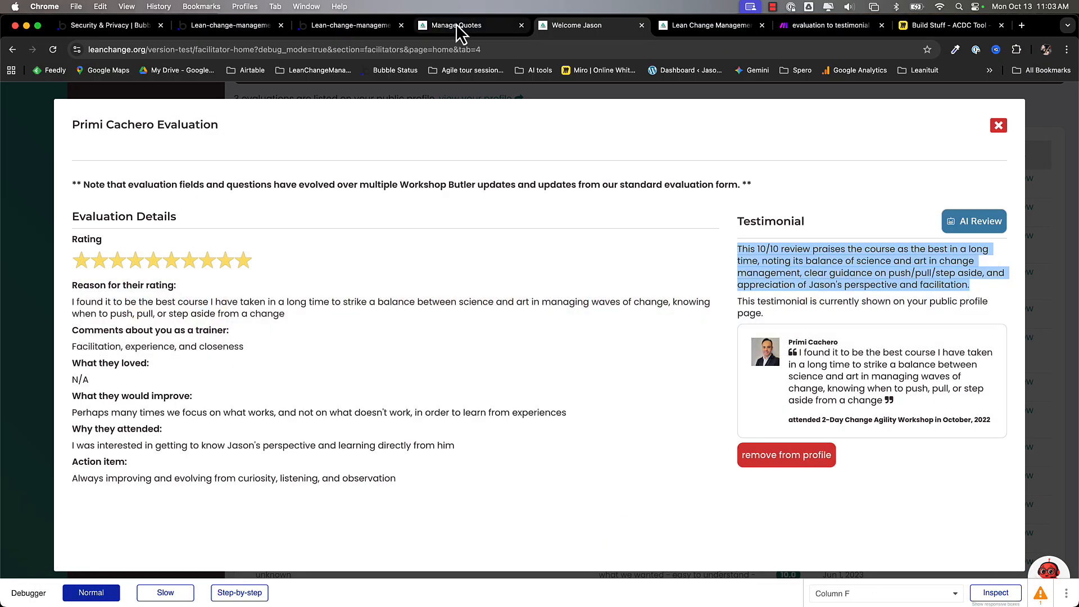
# - Check the new testimonial row's quote text and its Change Agility course name in Manage Quotes
pyautogui.click(457, 27)
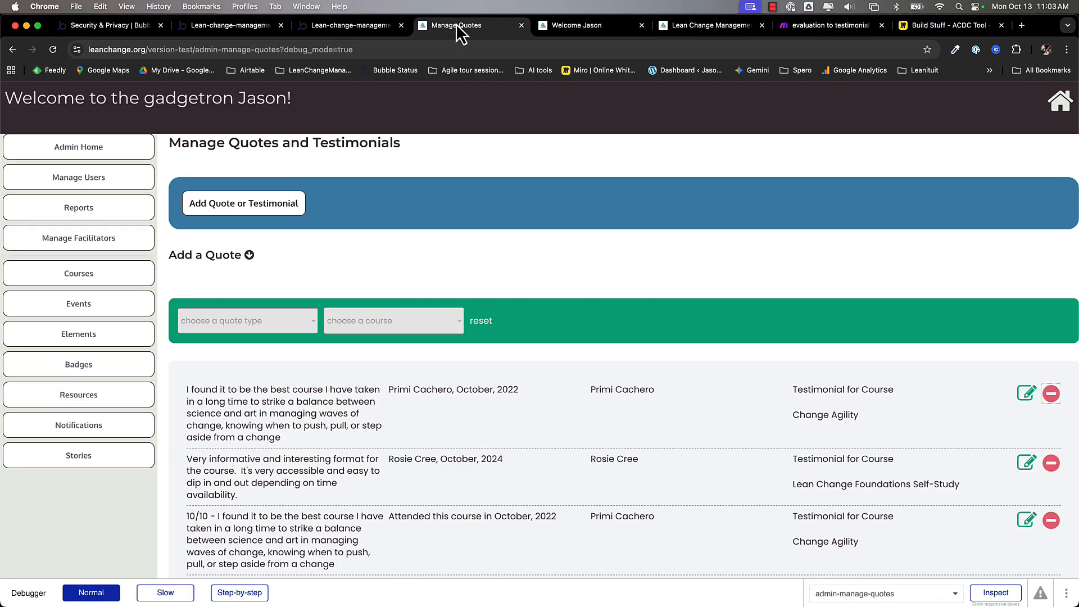
pyautogui.tripleClick(215, 388)
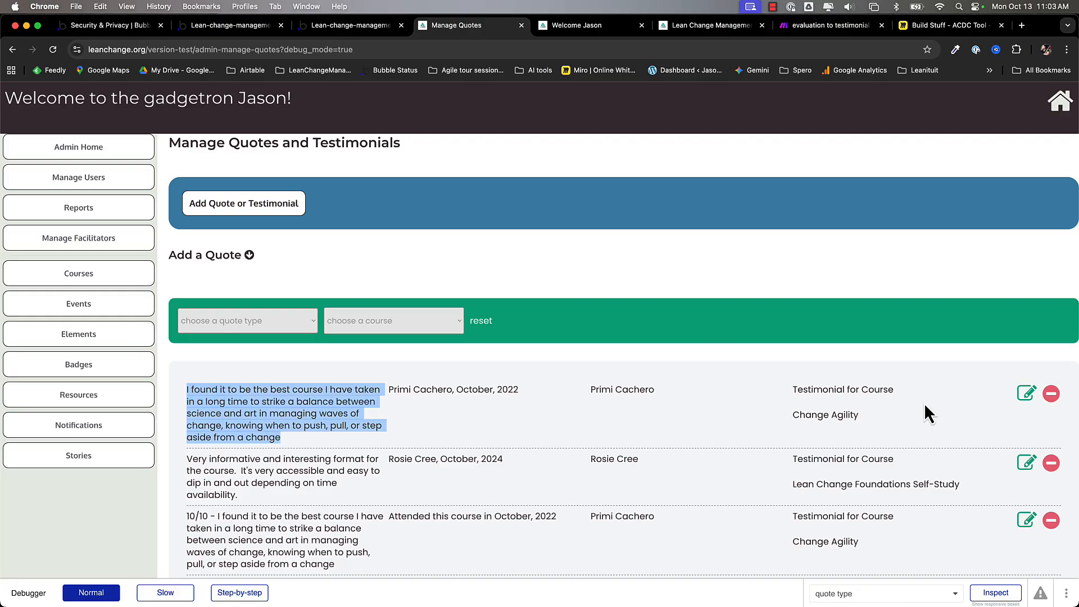
pyautogui.tripleClick(807, 415)
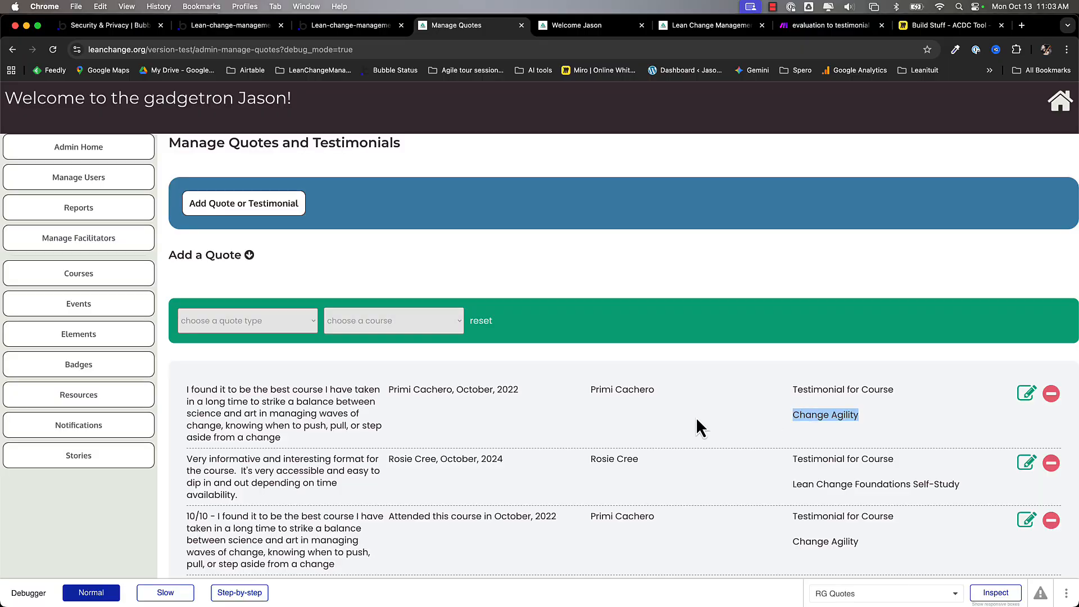